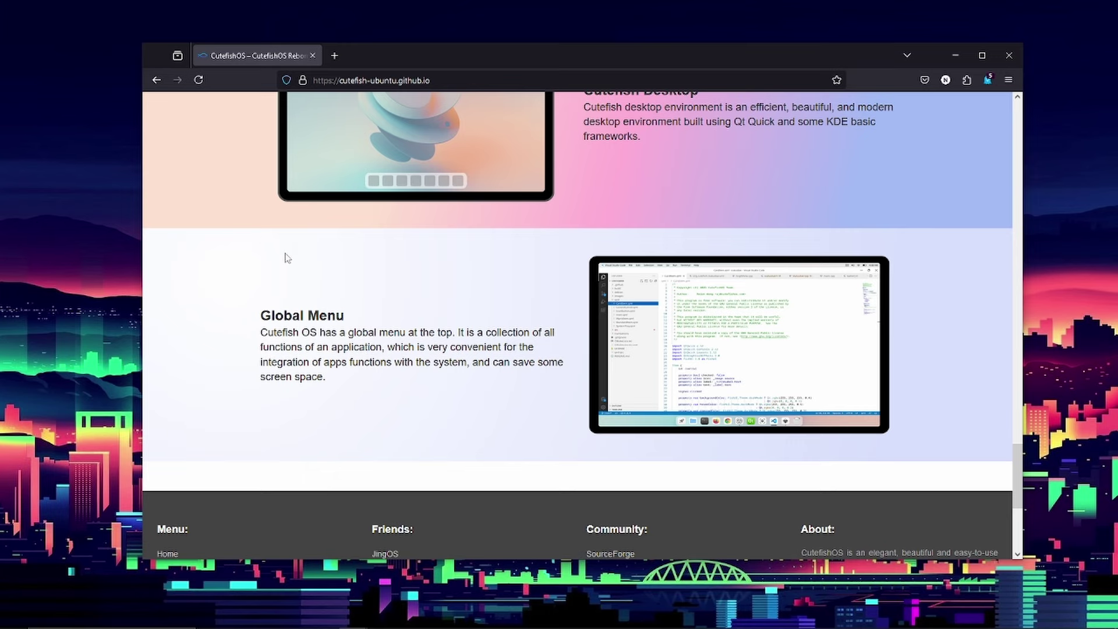
- Look over the feature sections and landing page of the CutefishOS website
scroll(612, 392, down, 3)
scroll(542, 335, up, 10)
scroll(541, 335, up, 15)
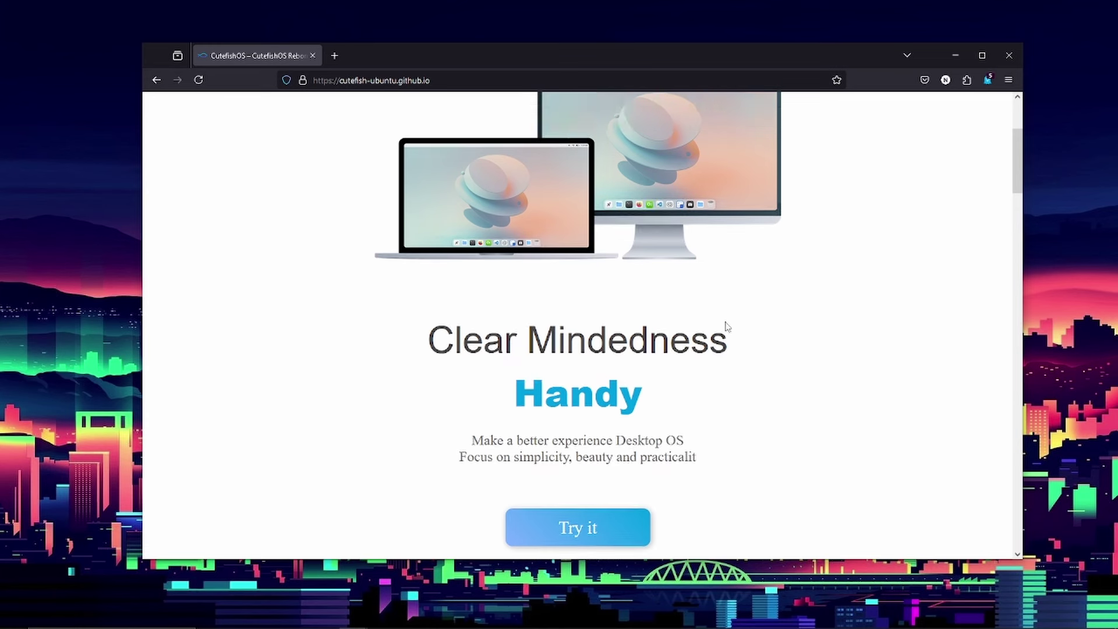
scroll(724, 327, up, 4)
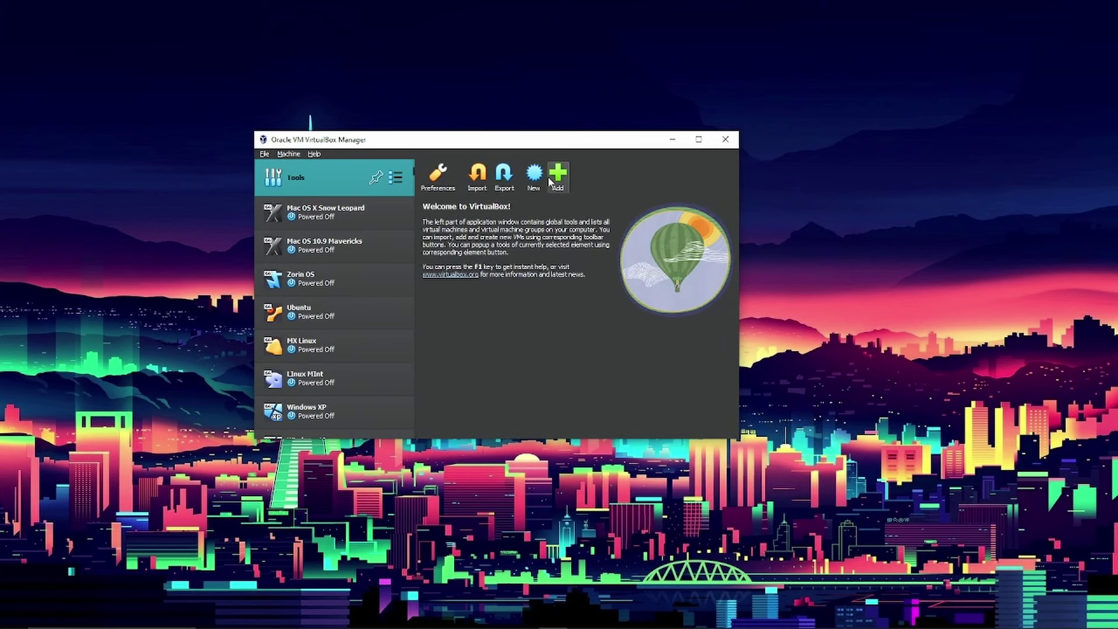
- In VirtualBox, begin a new virtual machine named Cutefish OS in the folder D:\VMs\OSs\Virtualbox OSs
click(534, 177)
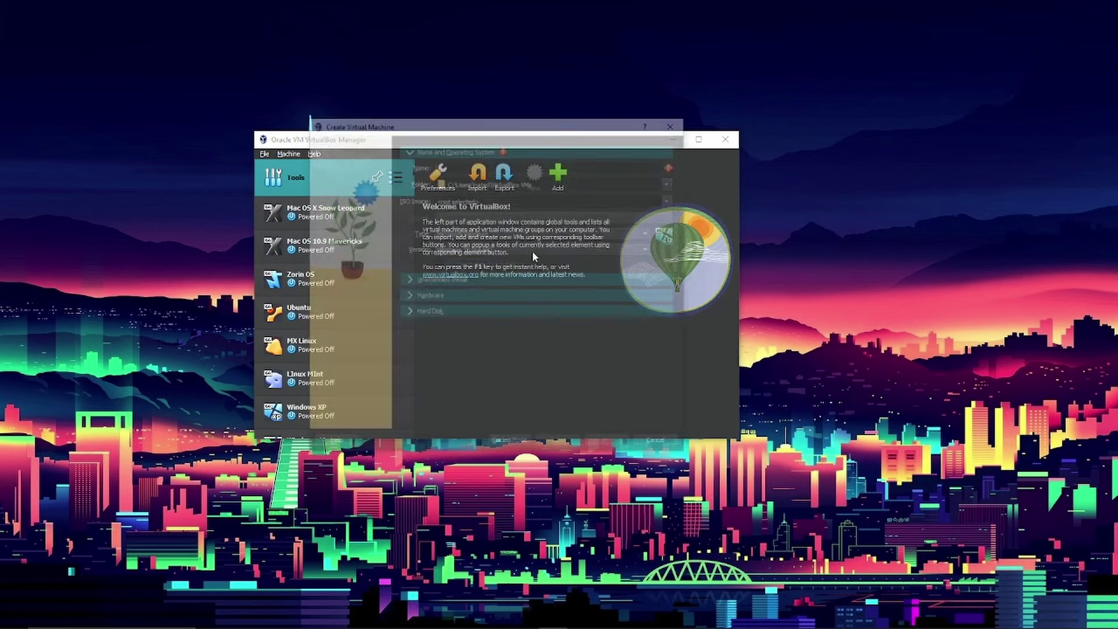
click(545, 181)
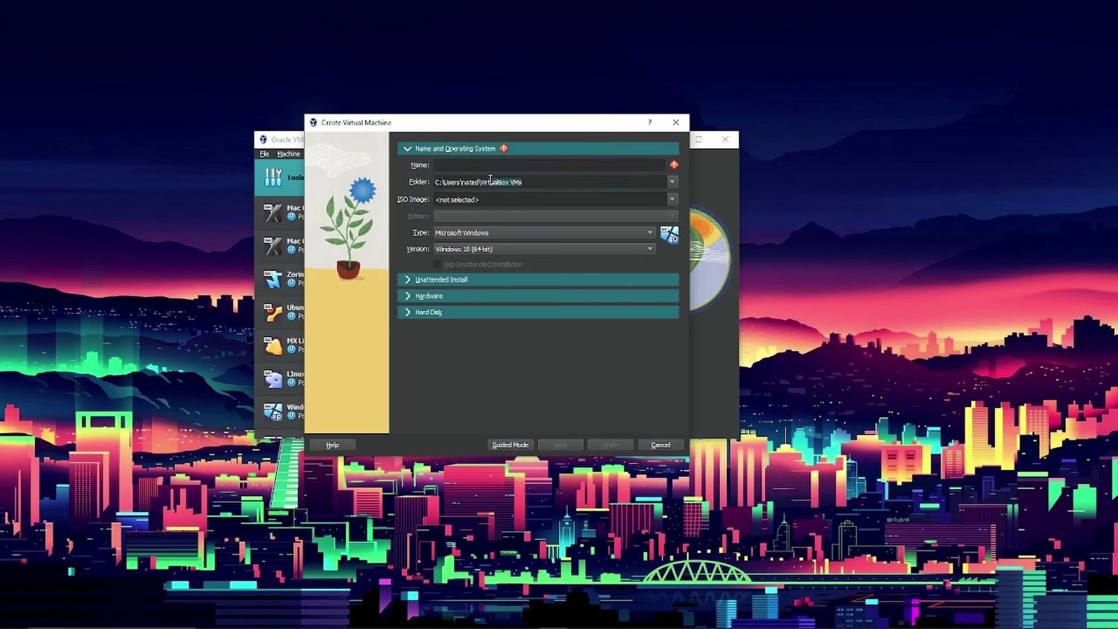
key(ctrl+a)
text(D:\VMs\OSs\Virtualbox OSs)
click(496, 166)
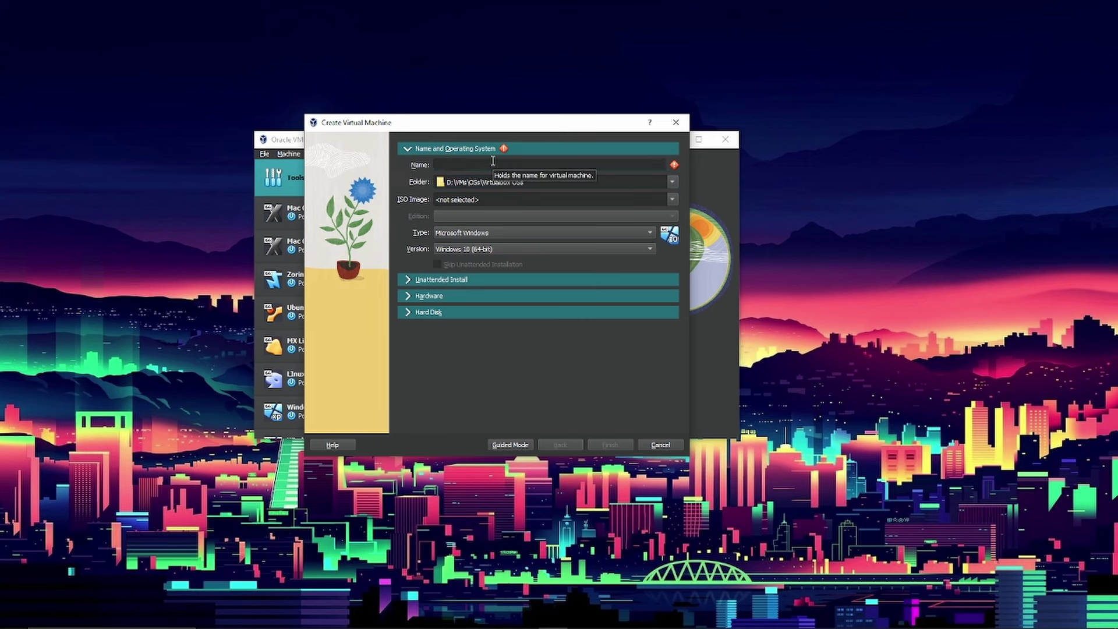
text(Cutefish OS)
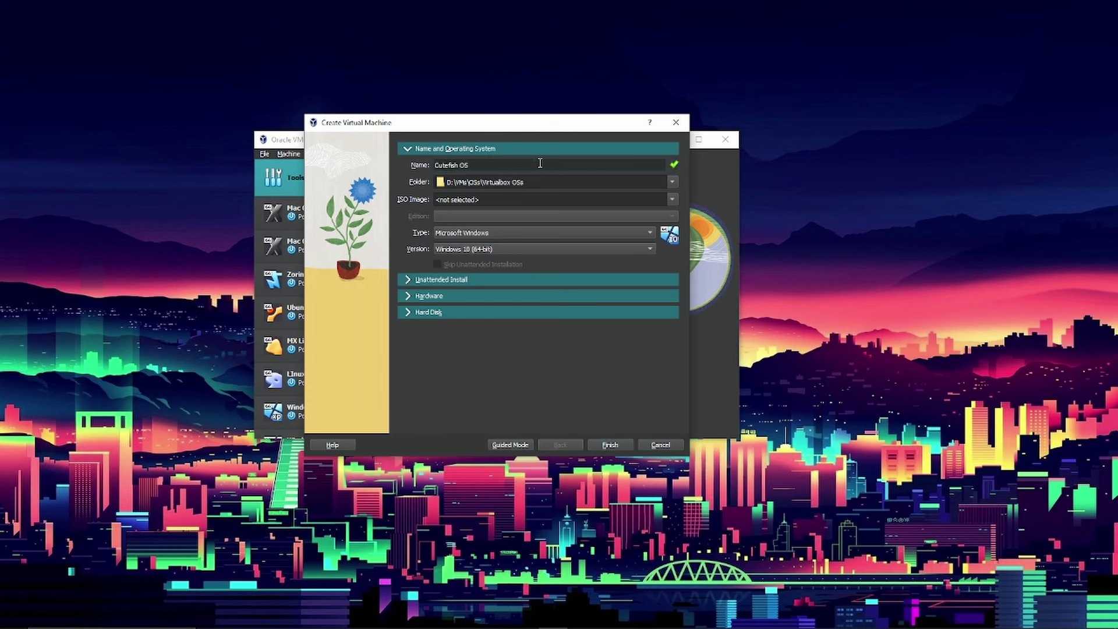
- Use CutefishOS-22.04.0-YoYo-beta-amd64.iso from D:\VMs\ISOs as the machine's ISO image
click(673, 201)
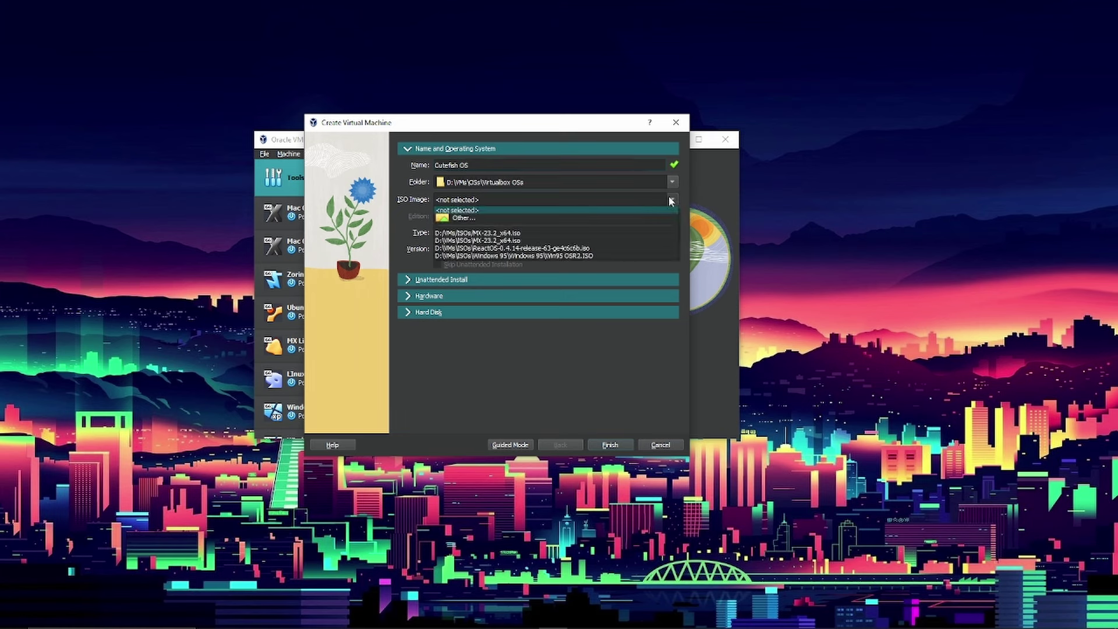
click(584, 219)
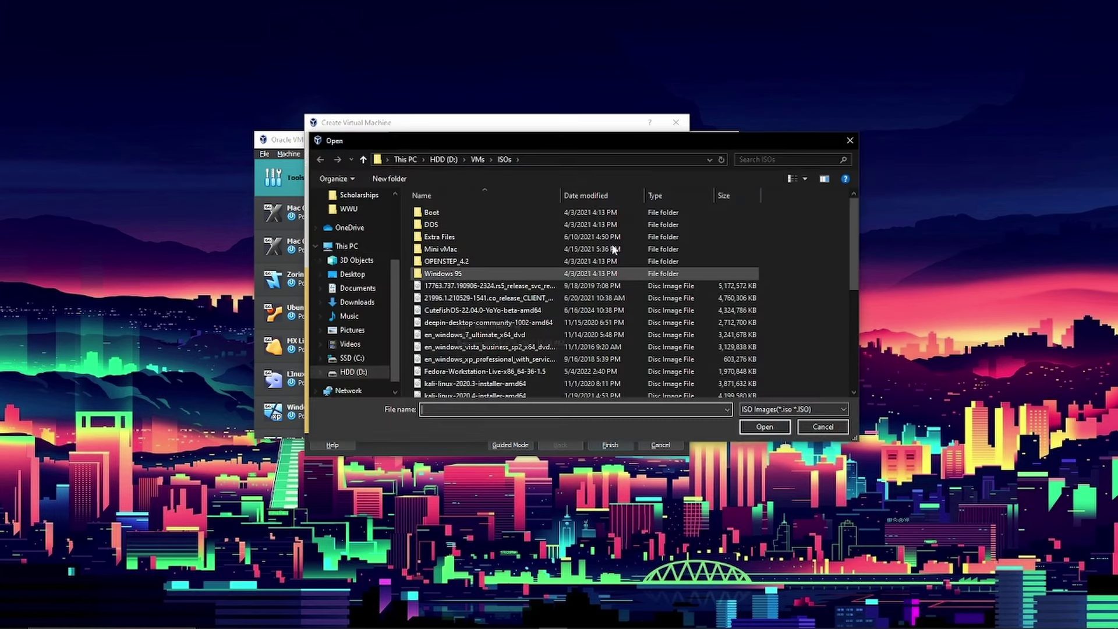
double_click(483, 309)
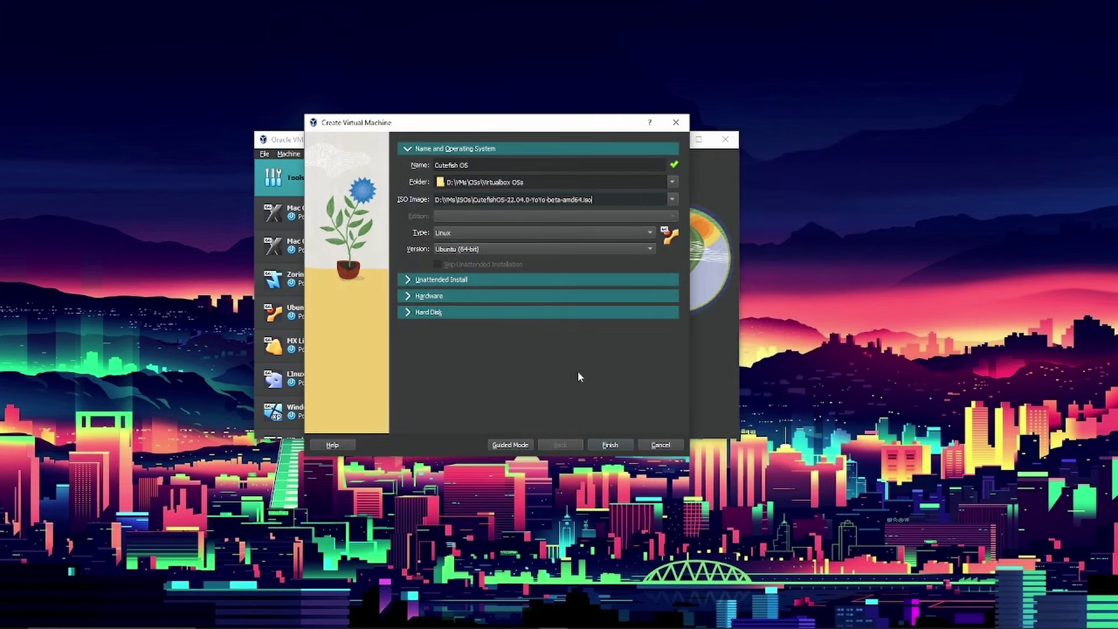
- Set the guest operating system version to Other Linux (64-bit), keeping the type as Linux
click(444, 232)
click(446, 233)
click(463, 250)
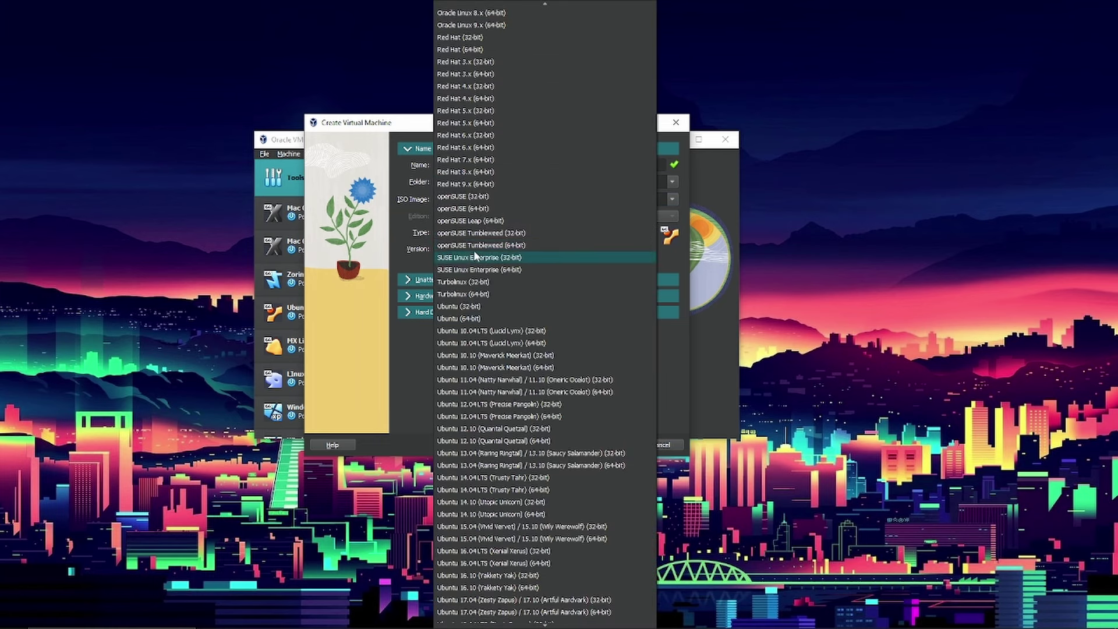
scroll(474, 249, down, 6)
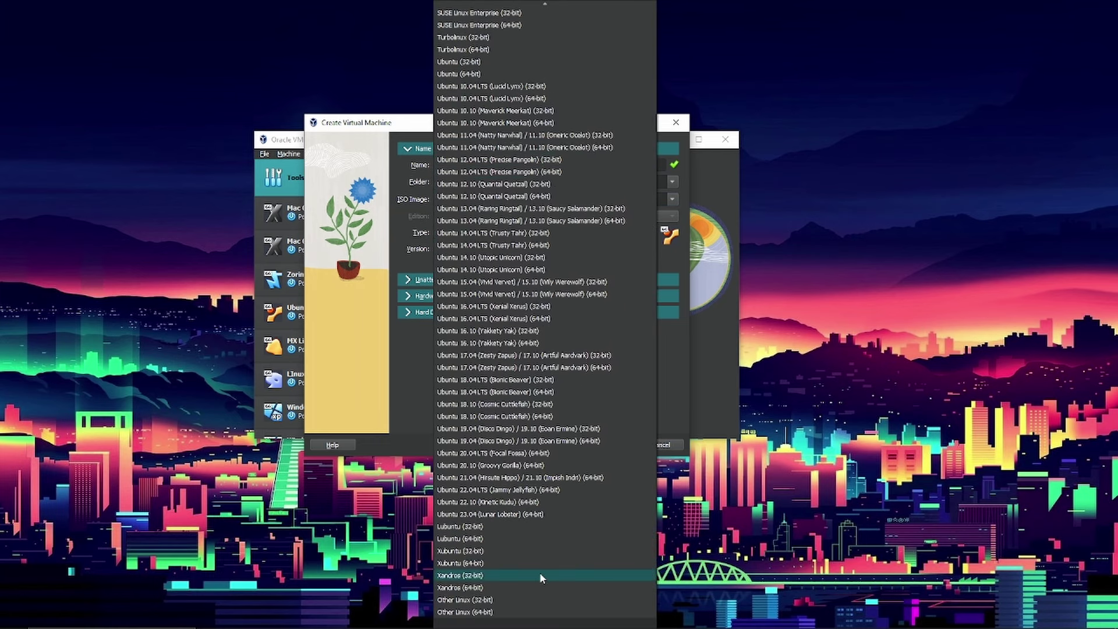
click(547, 612)
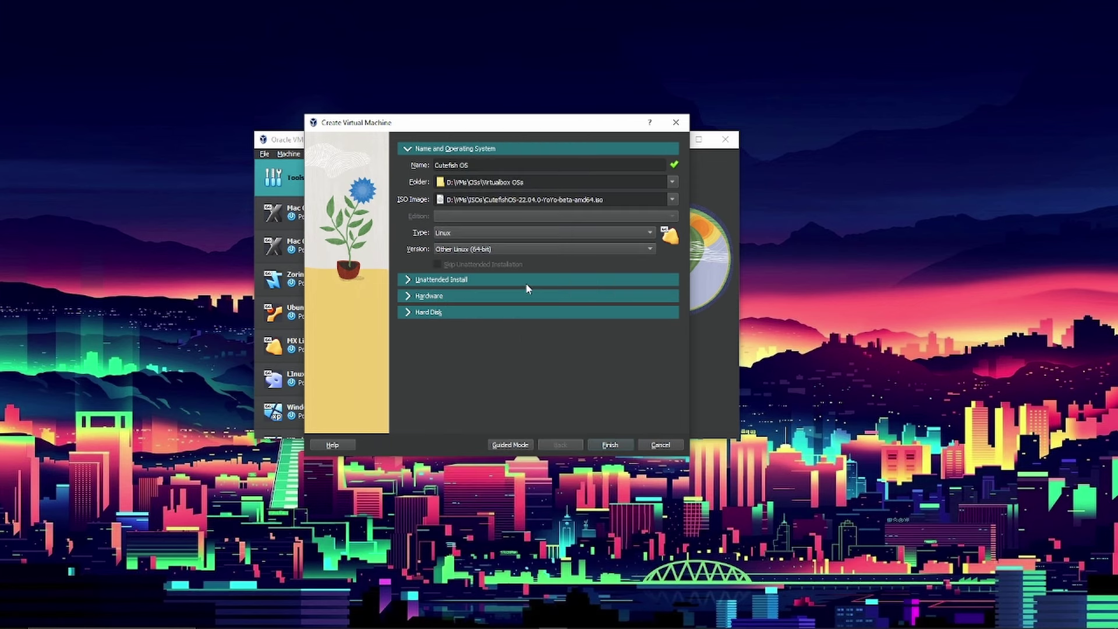
- Give the virtual machine 4096 MB of base memory and 2 processors
click(495, 293)
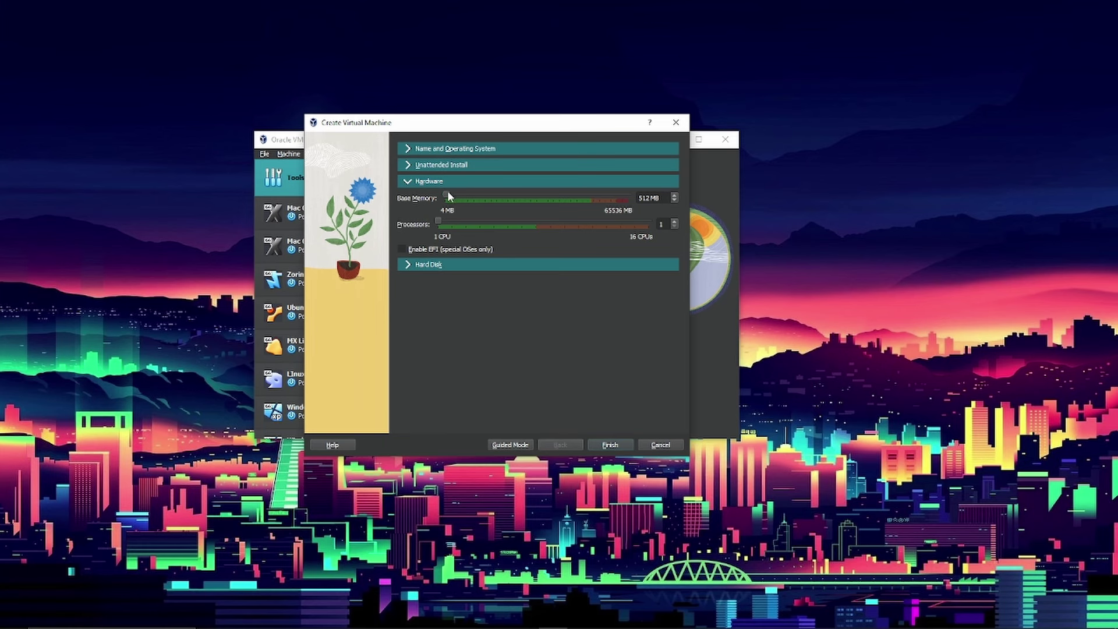
drag(448, 193, 462, 198)
drag(457, 194, 467, 196)
drag(468, 196, 458, 199)
- Set the new virtual hard disk's size to 32 GB and finish creating the machine
click(453, 266)
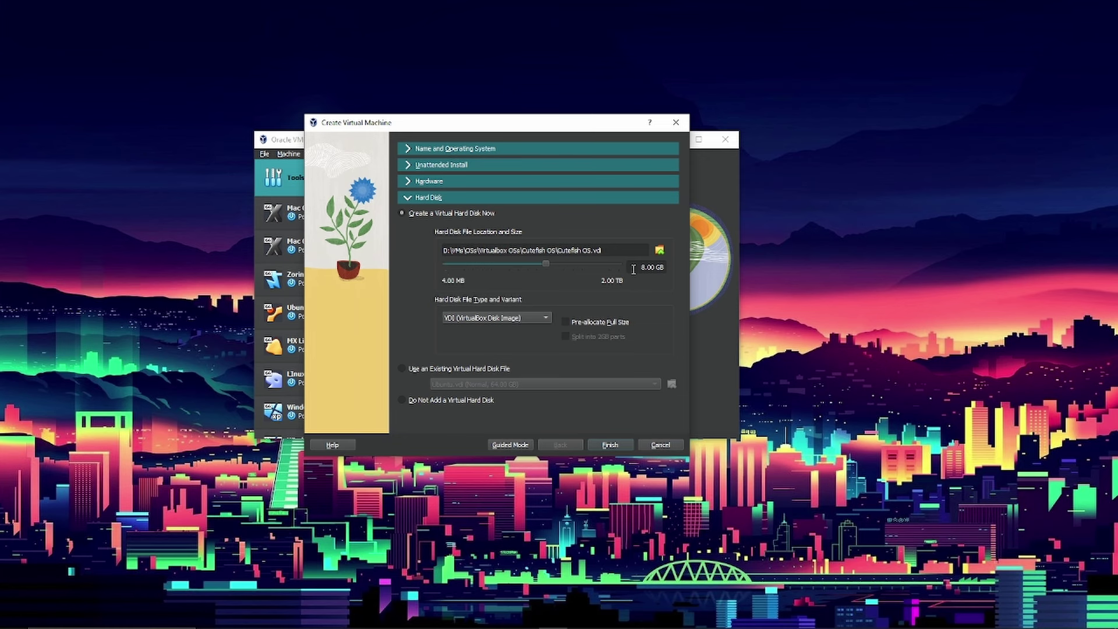
click(653, 268)
key(BackSpace)
key(BackSpace)
key(BackSpace)
key(BackSpace)
text(32)
click(610, 445)
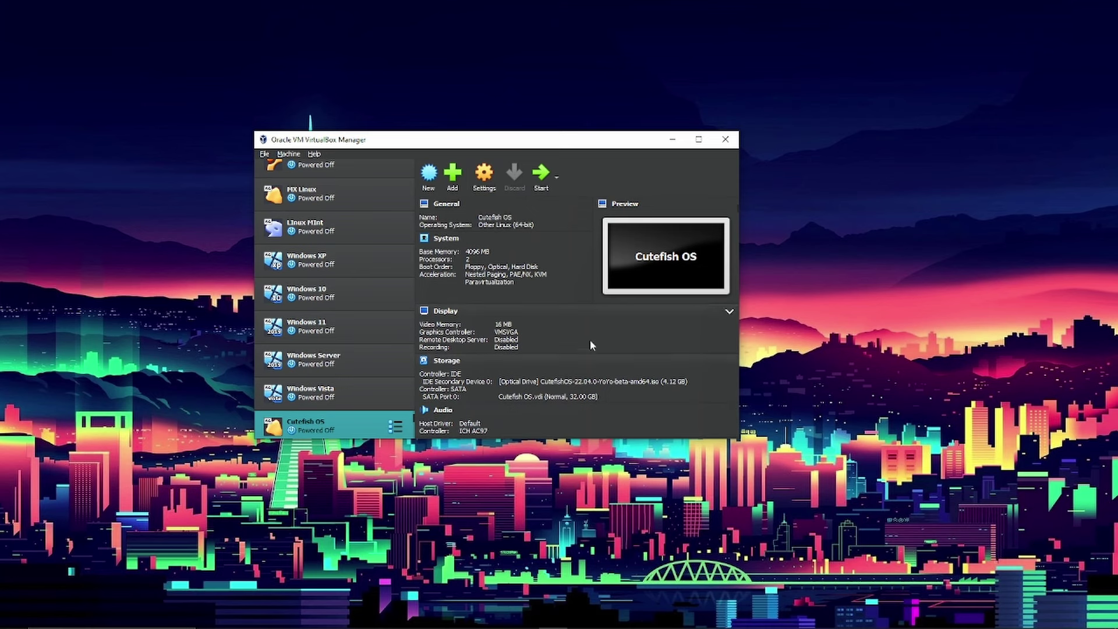
- Move the Cutefish OS machine directly below MX Linux in the machine list
drag(356, 431, 358, 233)
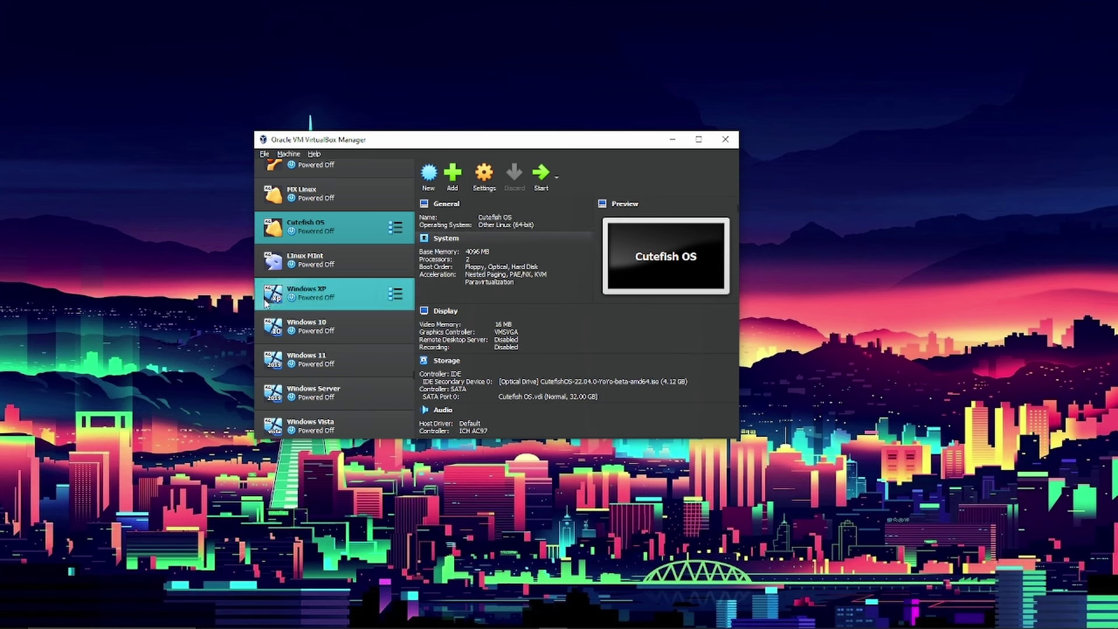
scroll(315, 303, up, 5)
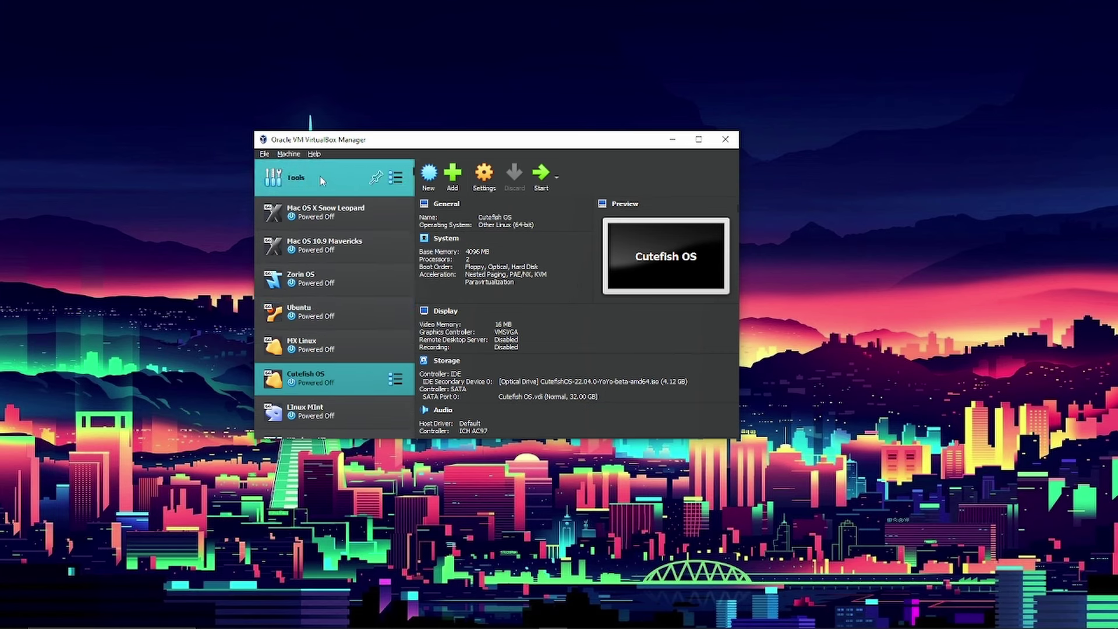
- Review the Cutefish OS machine's audio and storage settings, including its virtual disk, and close them without changes
click(484, 175)
click(347, 253)
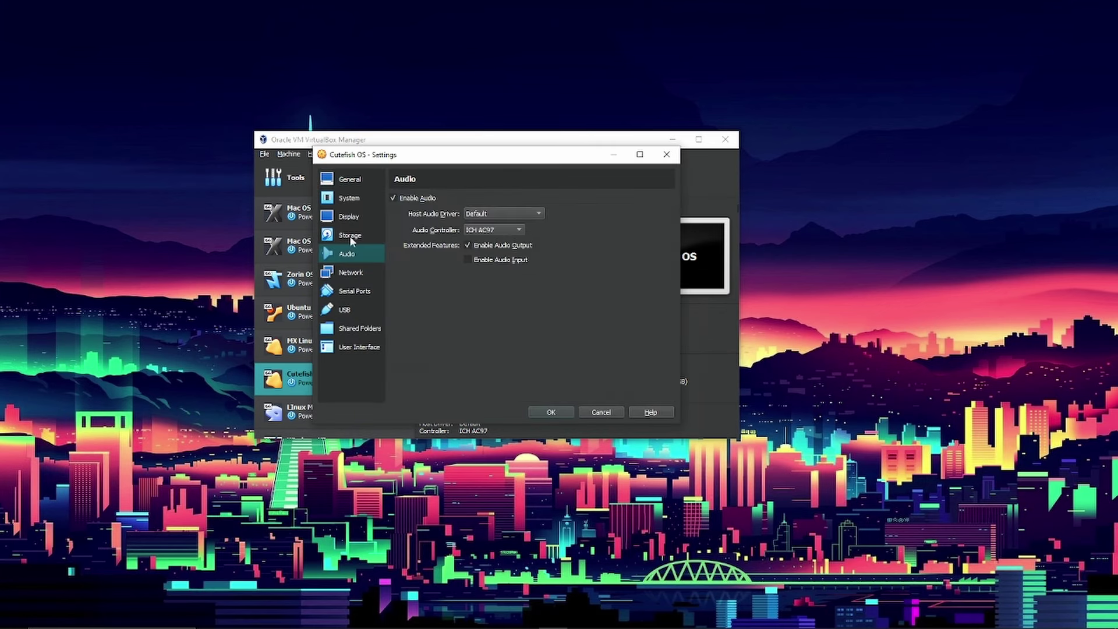
click(349, 235)
click(430, 239)
click(439, 253)
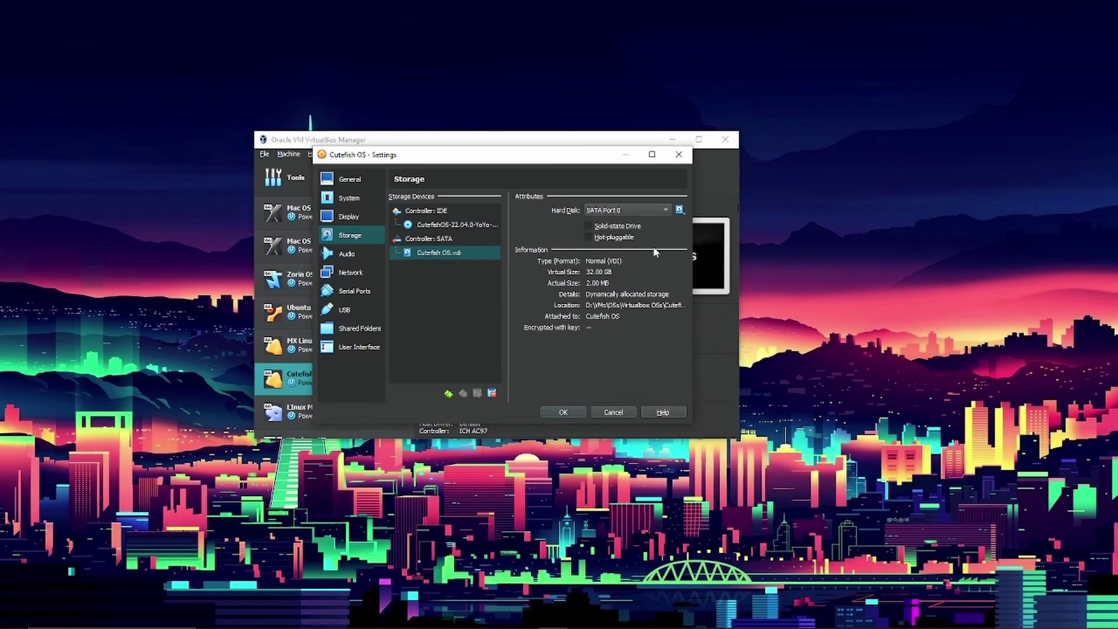
click(678, 156)
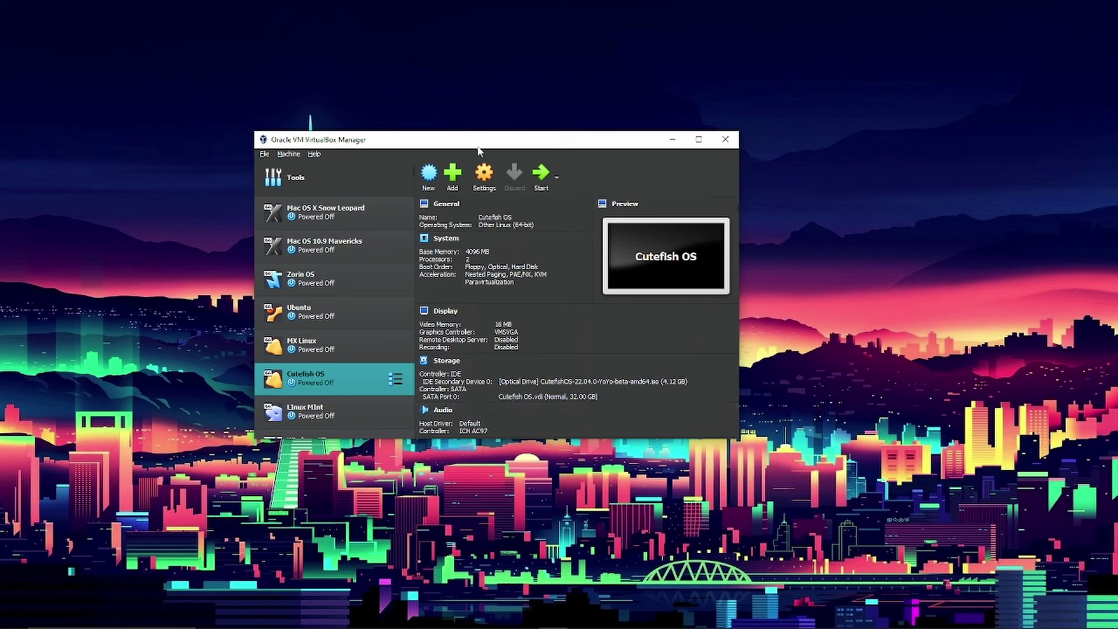
- Start the Cutefish OS machine, let it capture keyboard and mouse, and boot the "Try or Install CutefishOS" entry
drag(483, 146, 545, 147)
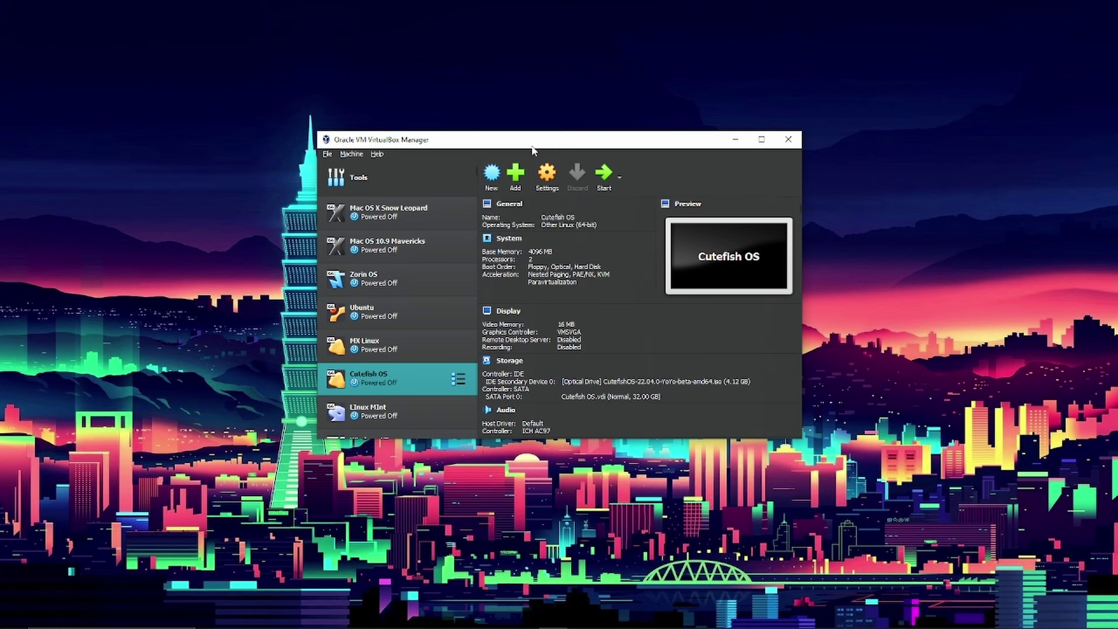
click(605, 174)
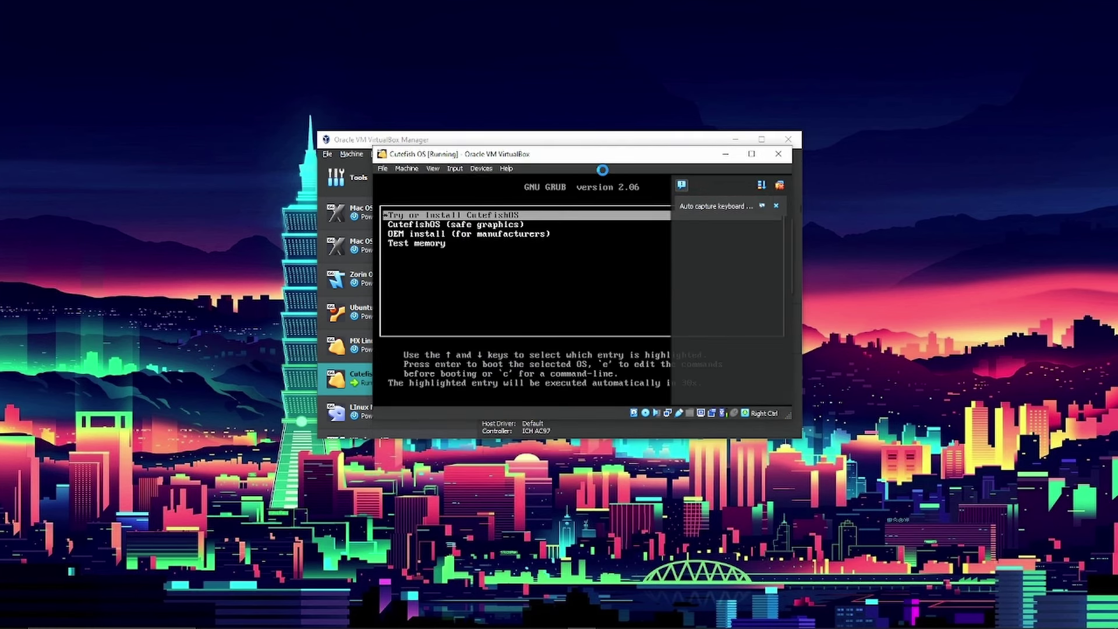
click(584, 246)
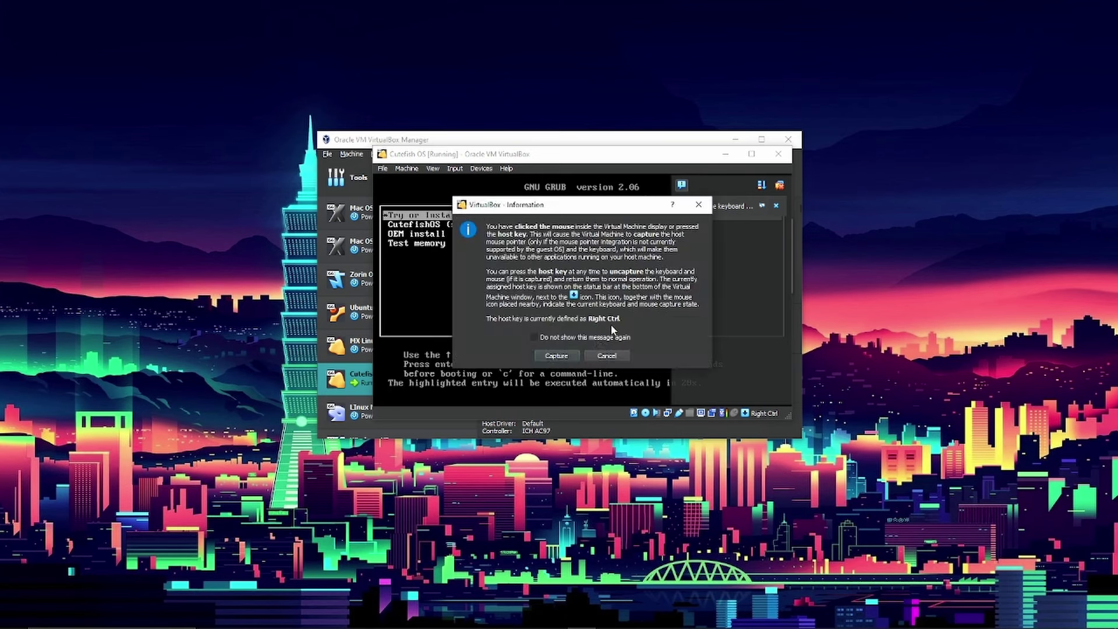
click(557, 355)
key(Down)
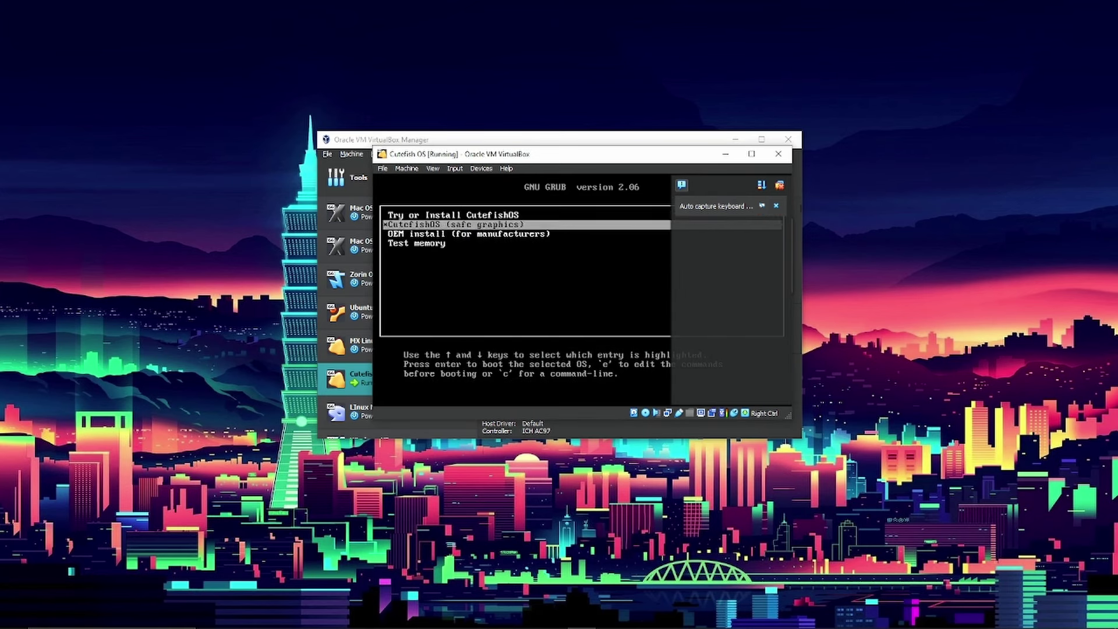
key(Up)
key(Return)
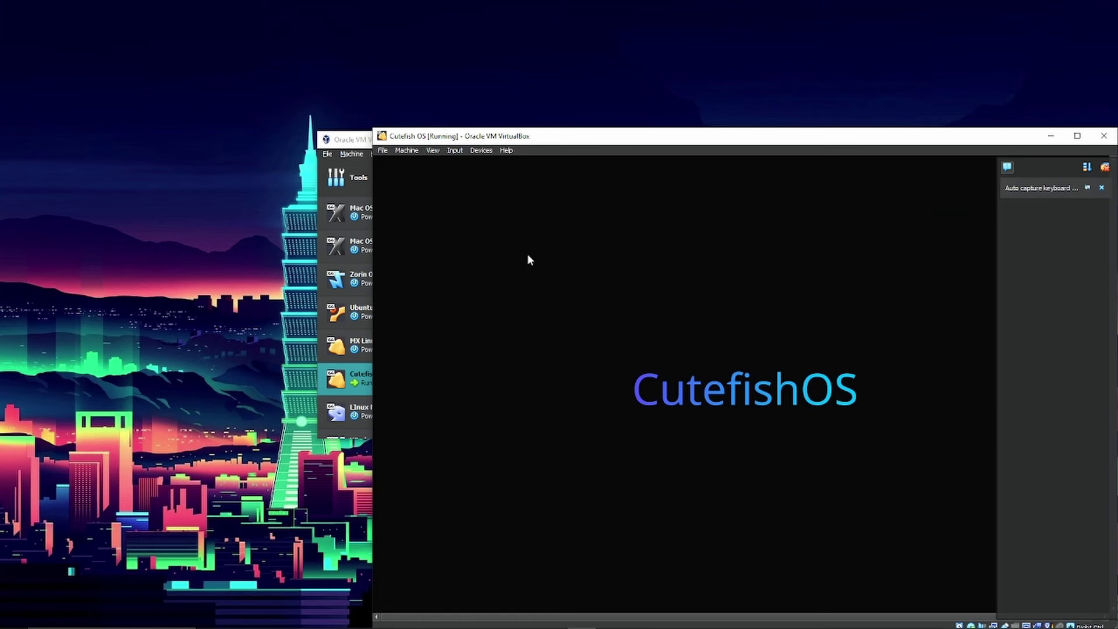
- Reposition the running virtual machine's window so its whole display is on screen
drag(573, 143, 376, 63)
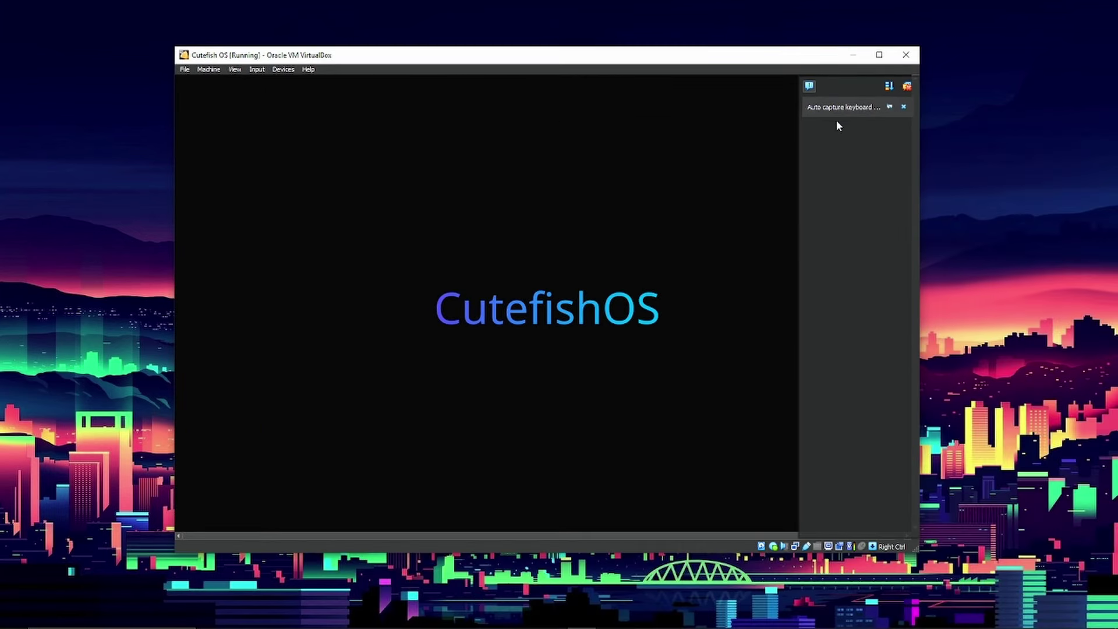
click(584, 156)
click(522, 372)
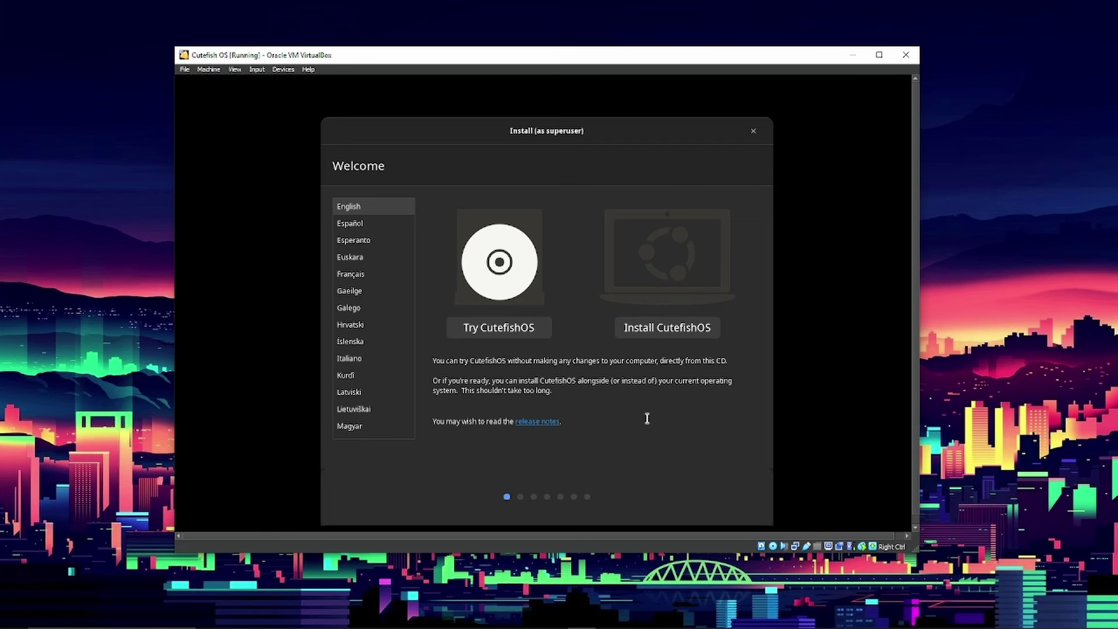
- Choose to install CutefishOS with the English (US) keyboard layout and updates downloaded during installation, without third-party software
click(665, 330)
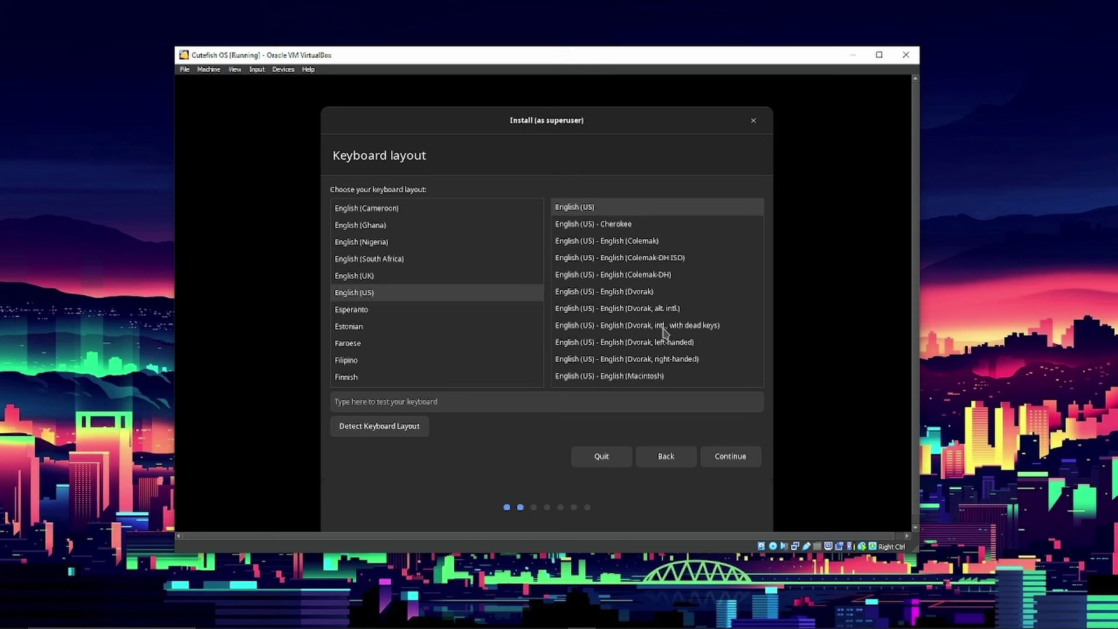
click(723, 447)
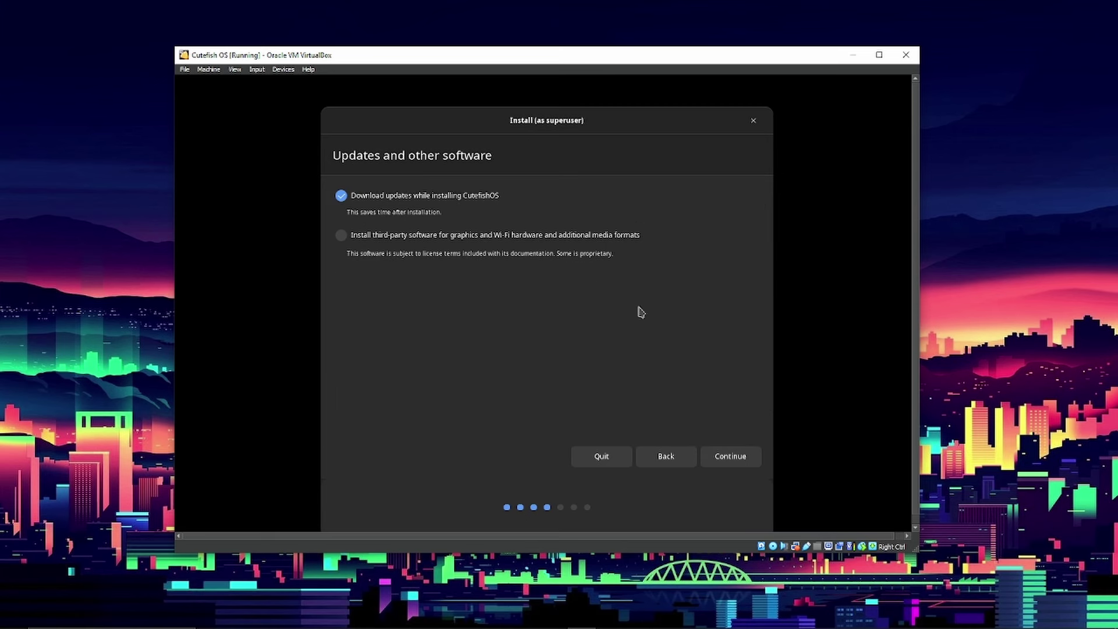
click(733, 457)
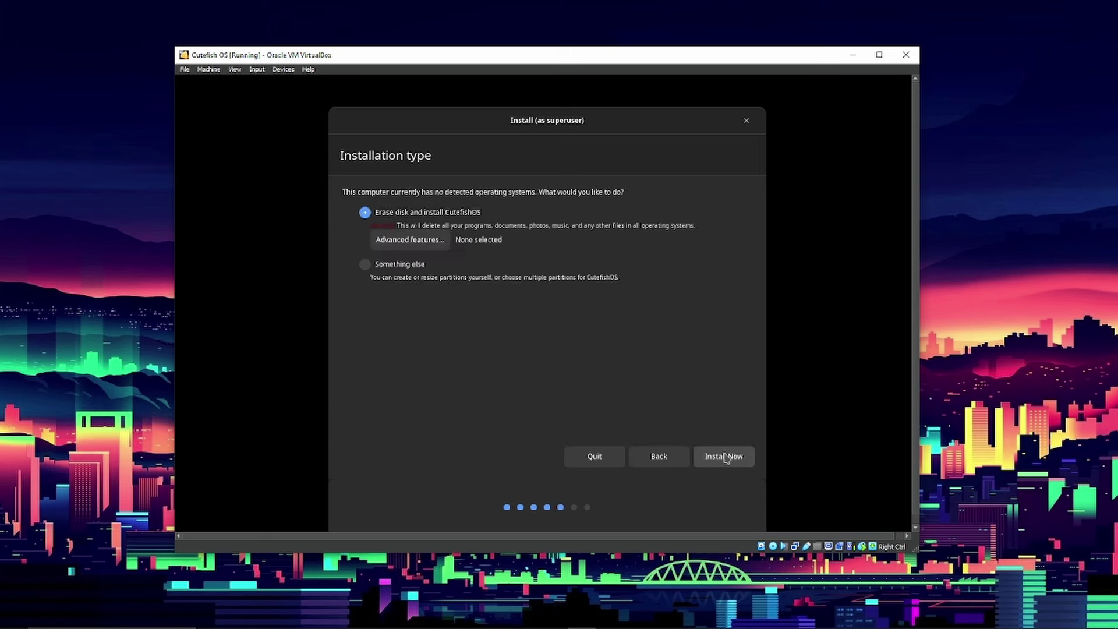
- Install with the disk erased, confirm writing the changes to disk, and accept Los Angeles as the location
click(724, 454)
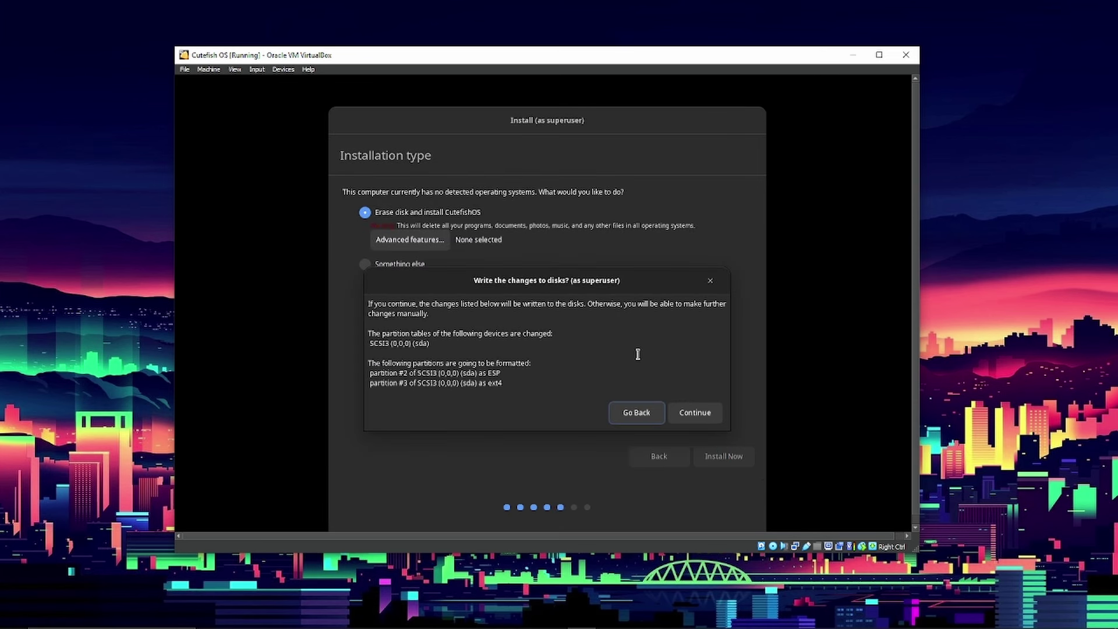
click(701, 418)
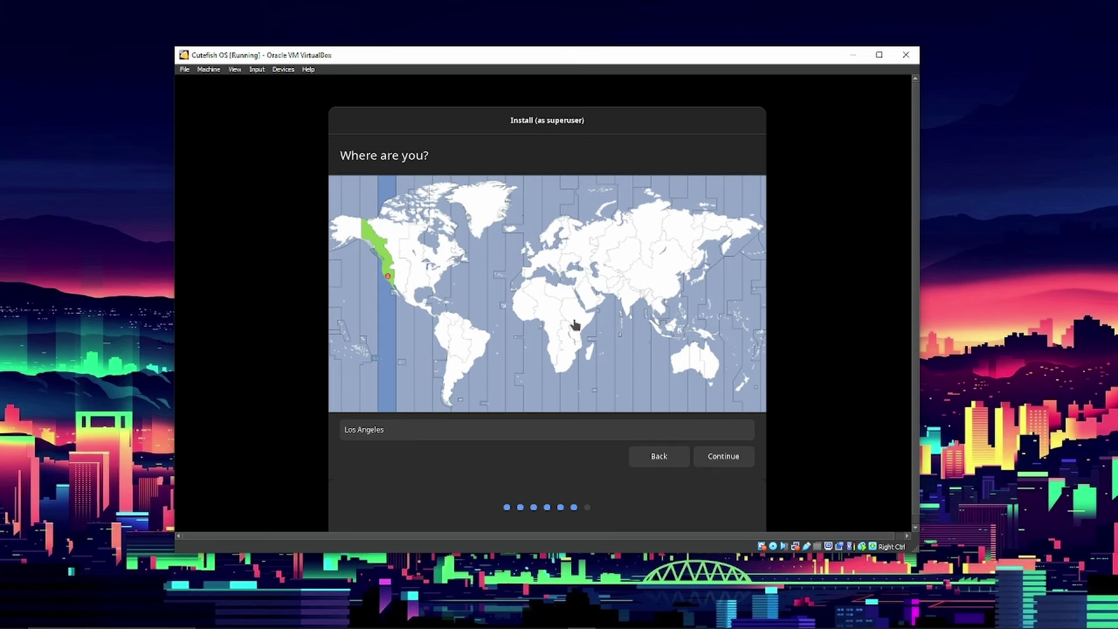
click(701, 455)
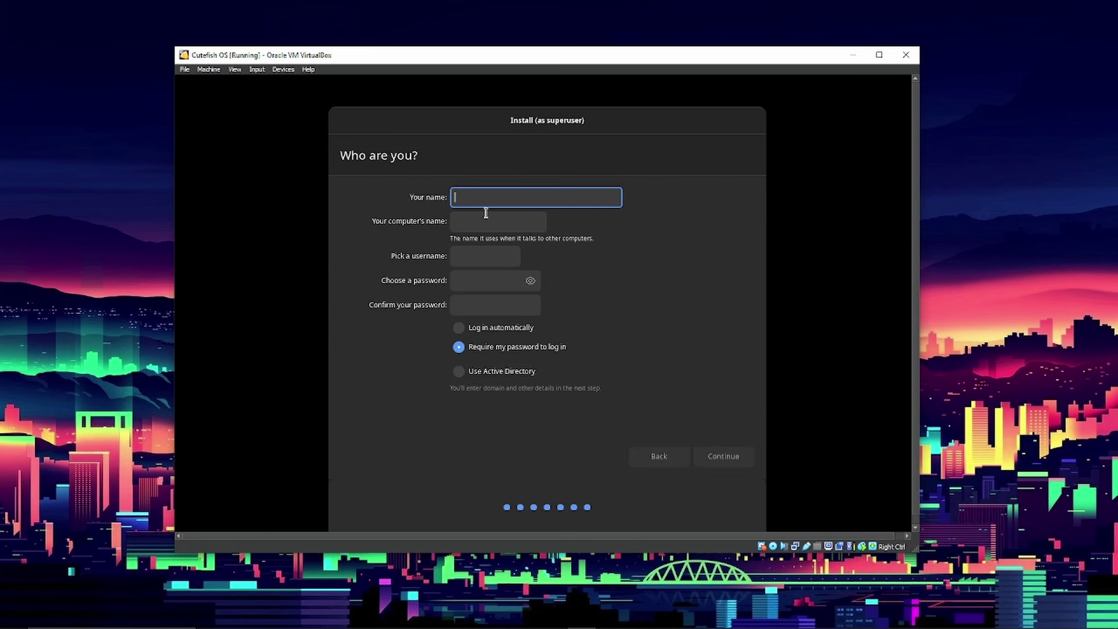
- Fill in the account's full name and extend the suggested username on the installer's user details page
text(TEK Cubed)
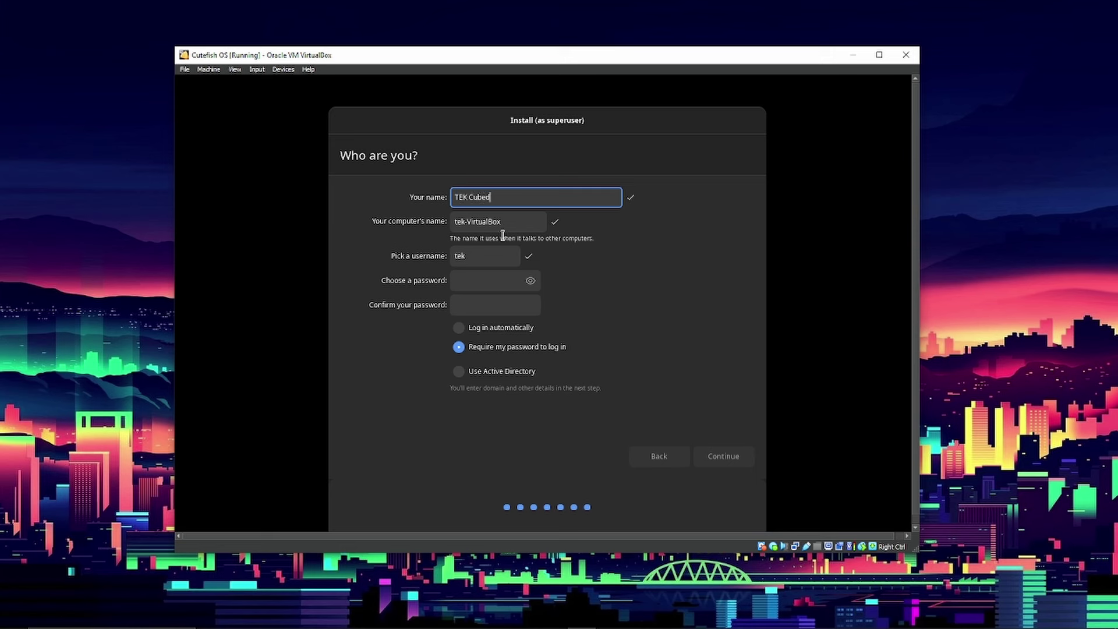
click(495, 256)
text(cubed)
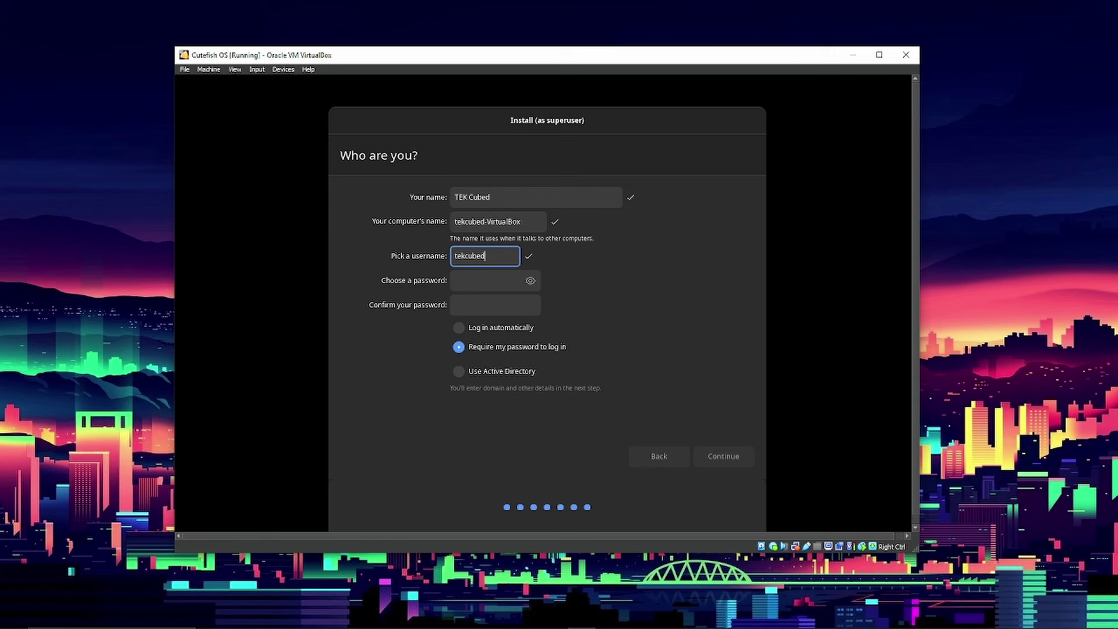
click(498, 278)
click(511, 308)
- Choose automatic login for the account and set the computer's name to tekcubed-vm
click(511, 333)
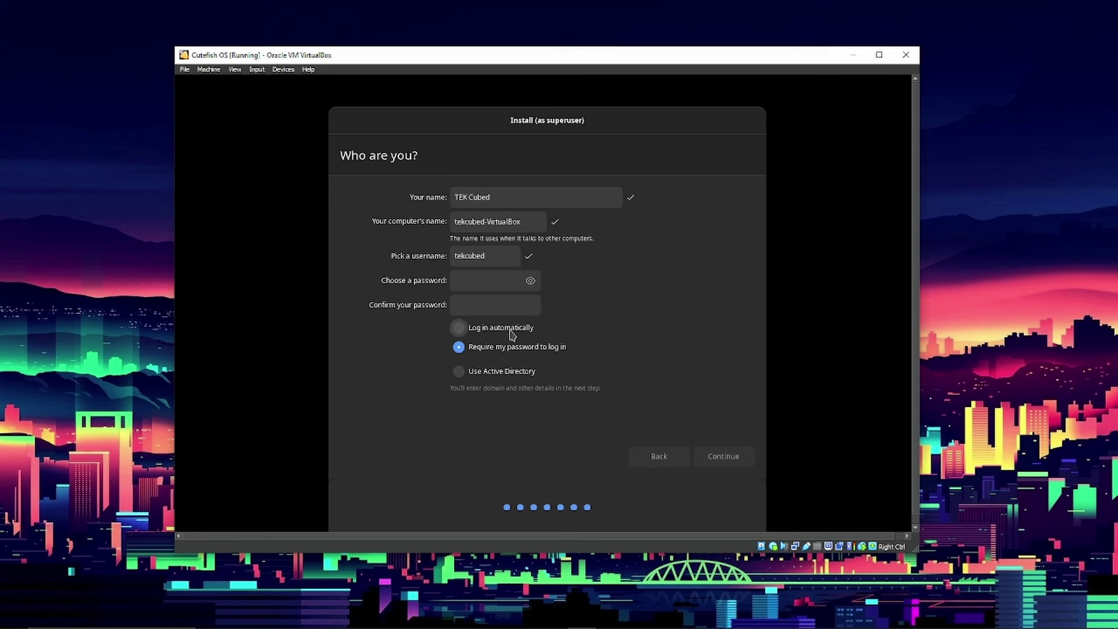
click(512, 333)
click(522, 222)
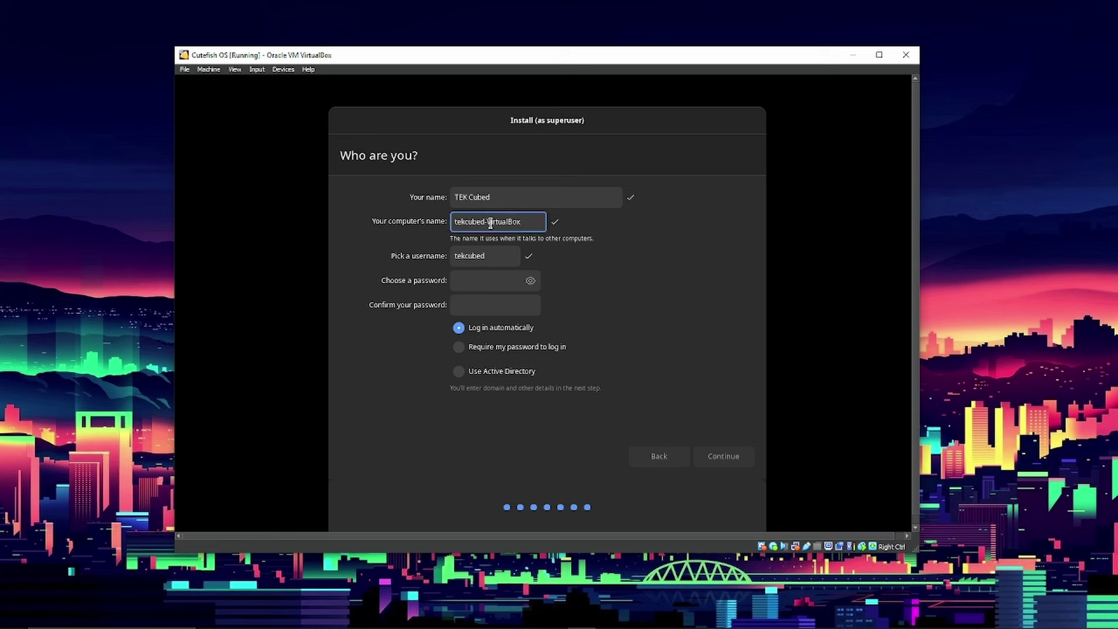
drag(488, 223, 537, 226)
key(BackSpace)
text(vm)
- Enter and confirm the account password and submit the user details to continue the installation
click(510, 282)
text(a)
click(512, 307)
text(a)
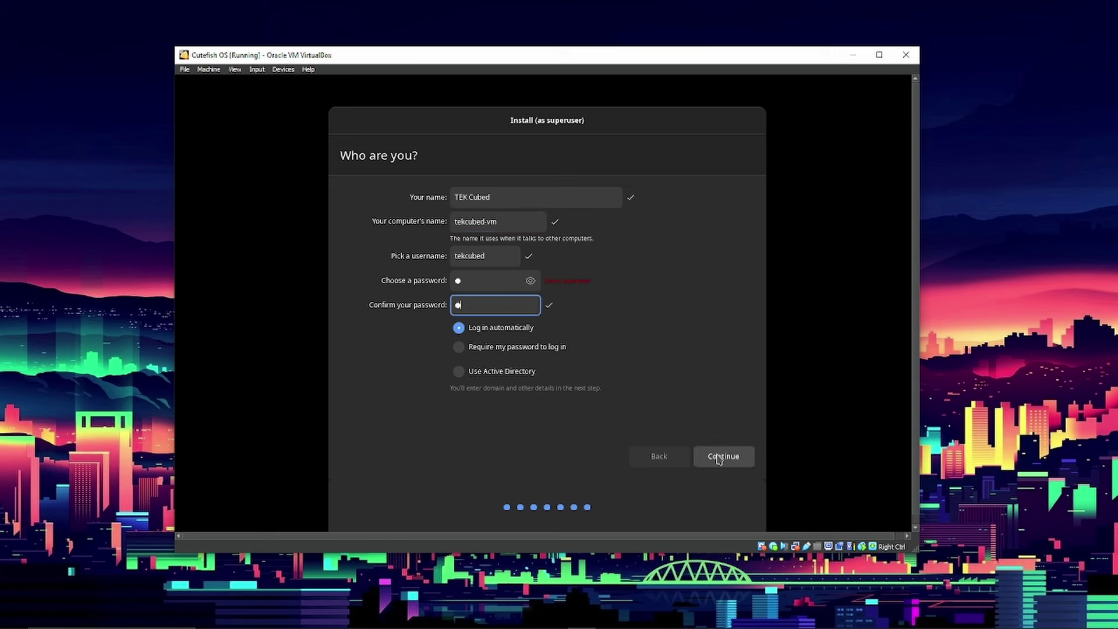
click(478, 287)
key(BackSpace)
key(Tab)
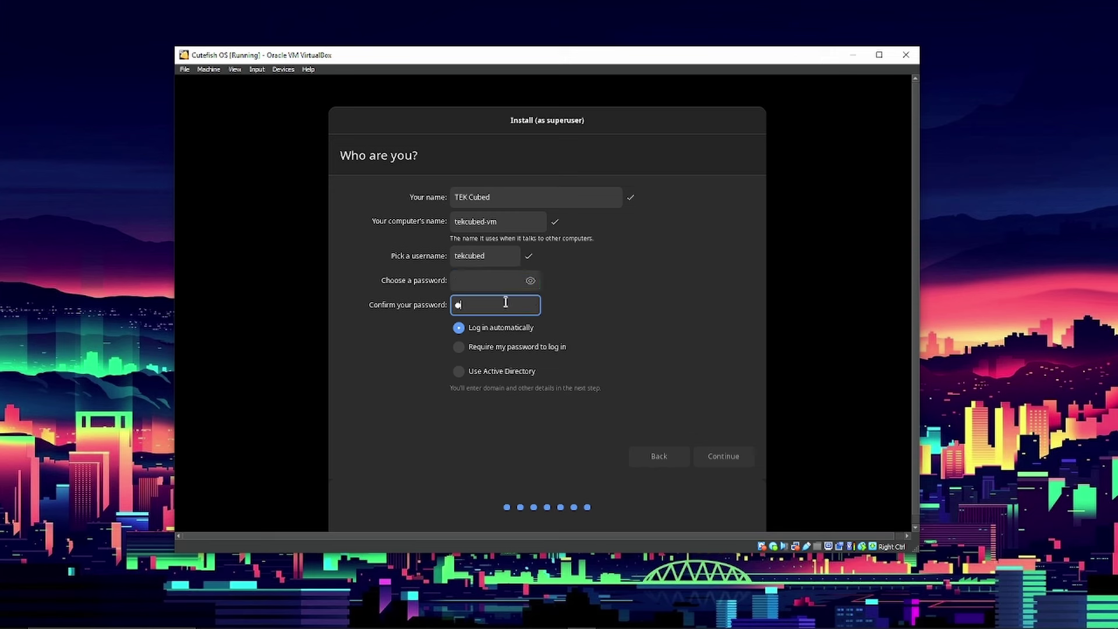
key(shift+Tab)
text(a)
key(Tab)
text(a)
click(715, 457)
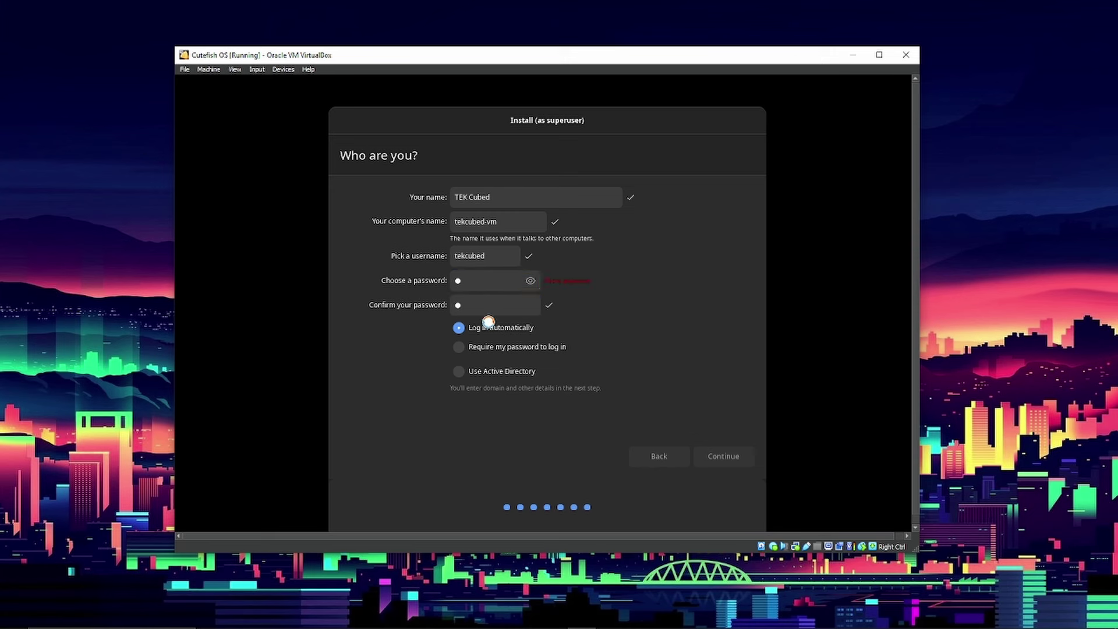
click(464, 306)
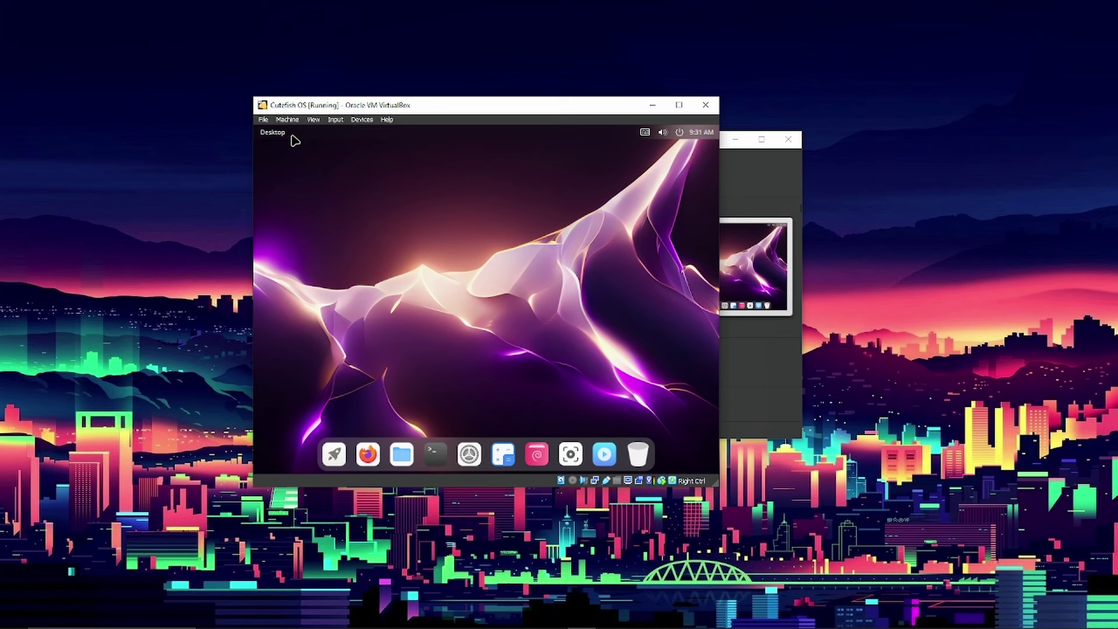
- Switch the running Cutefish OS virtual machine to full-screen mode and accept the notice
click(263, 120)
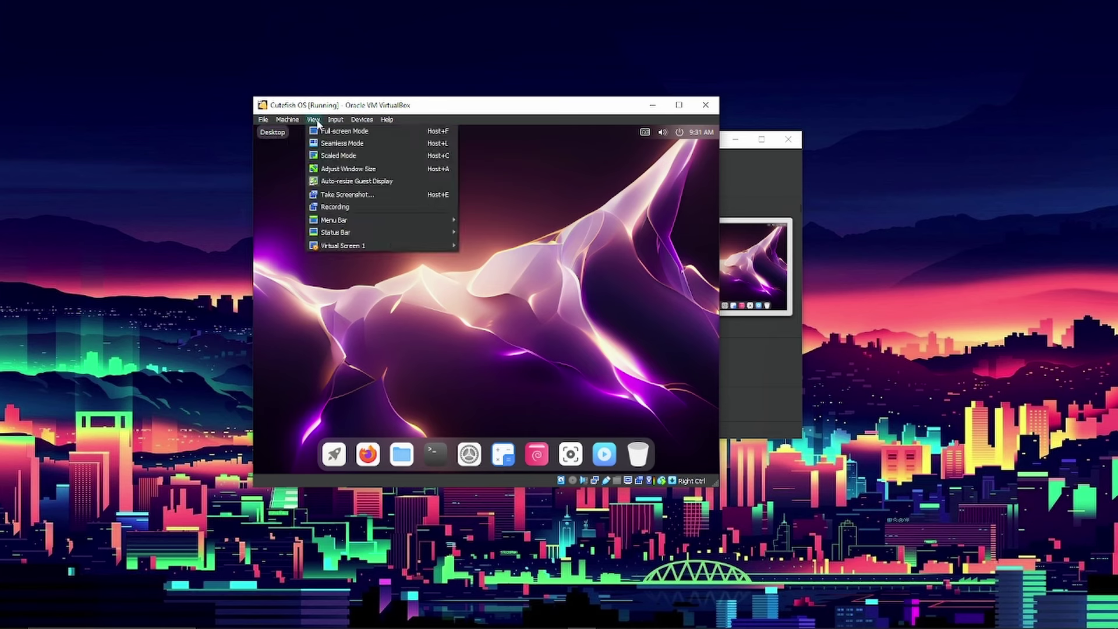
click(341, 131)
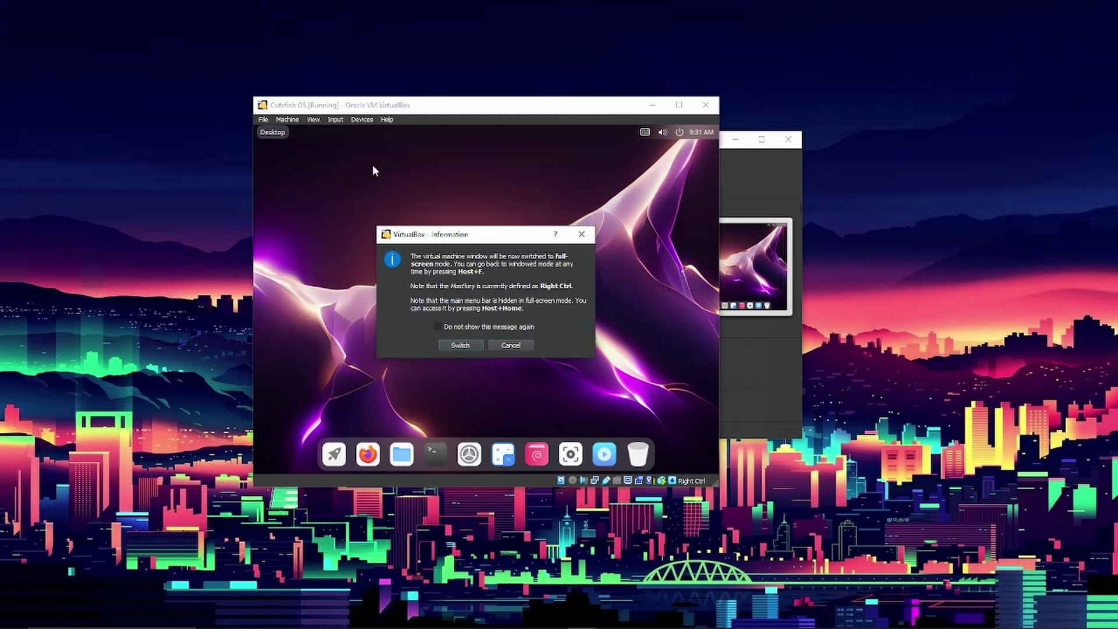
click(460, 346)
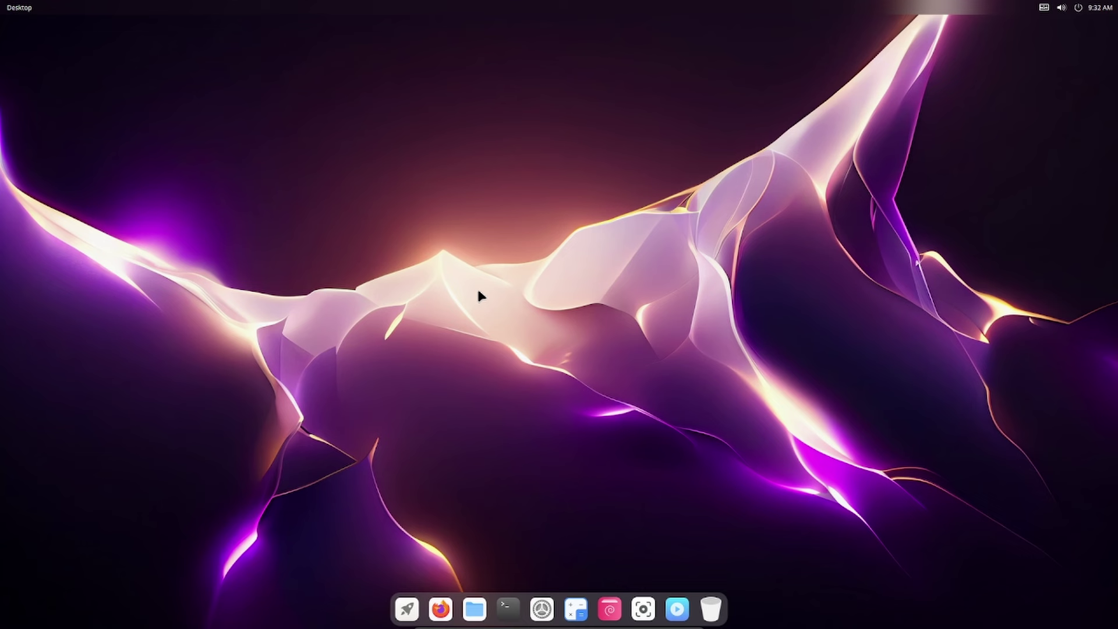
- Change the desktop background to the pastel stacked-discs picture, the first wallpaper offered, and close the settings
right_click(508, 121)
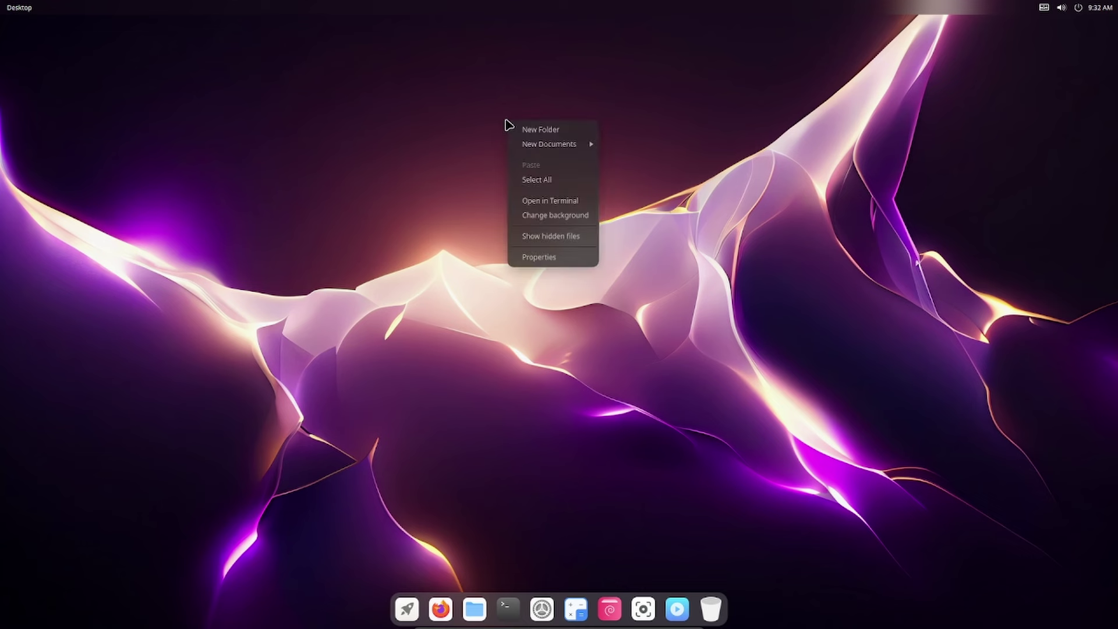
click(569, 216)
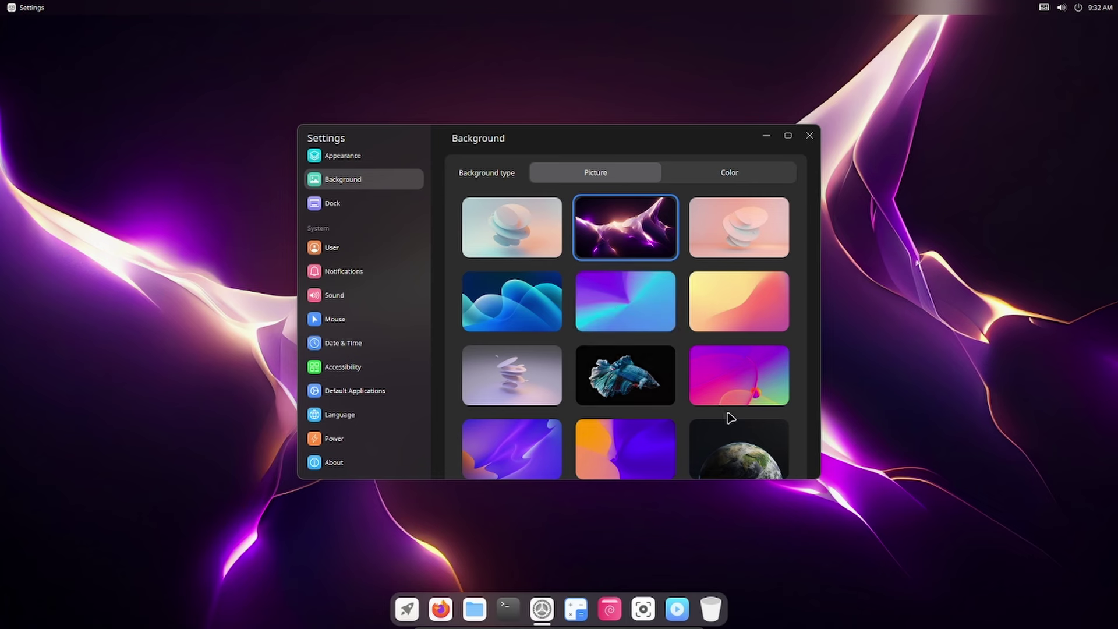
scroll(763, 317, down, 5)
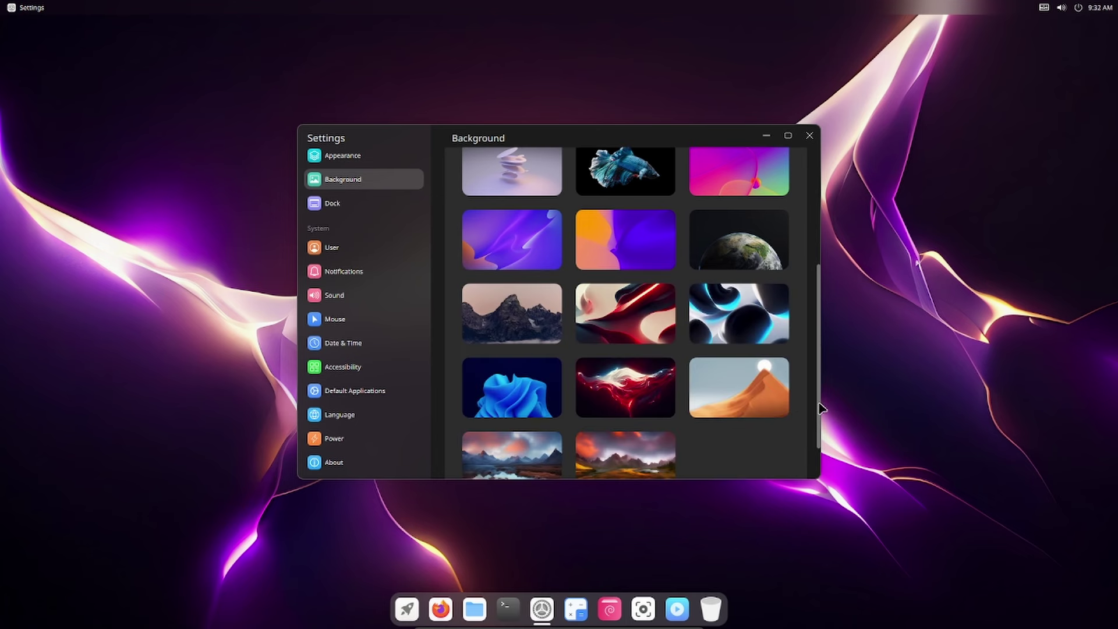
drag(820, 400, 813, 264)
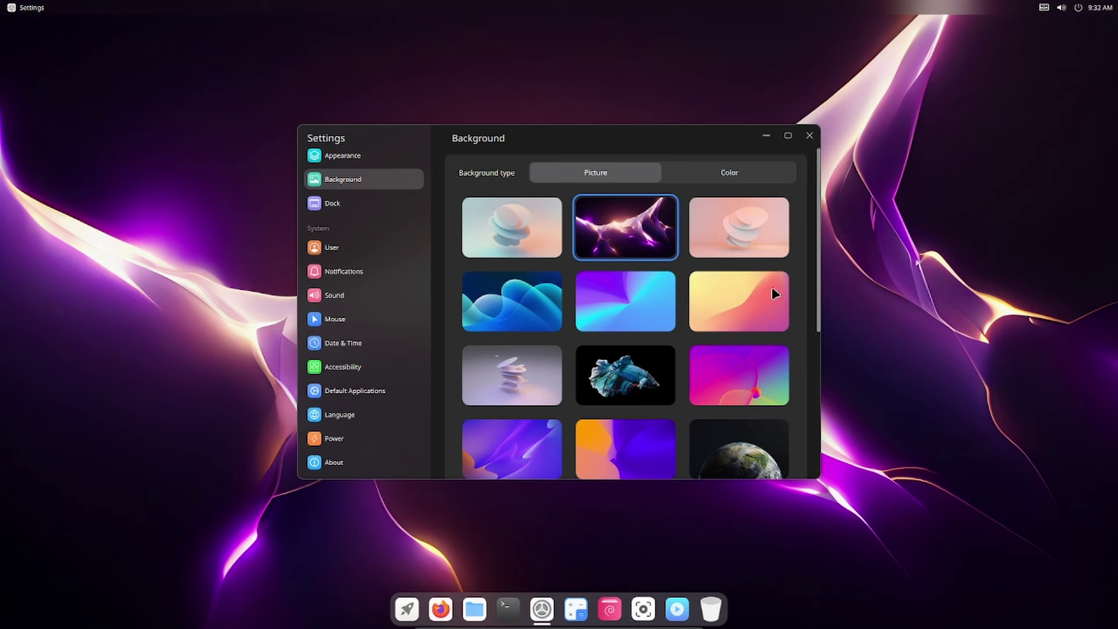
click(500, 231)
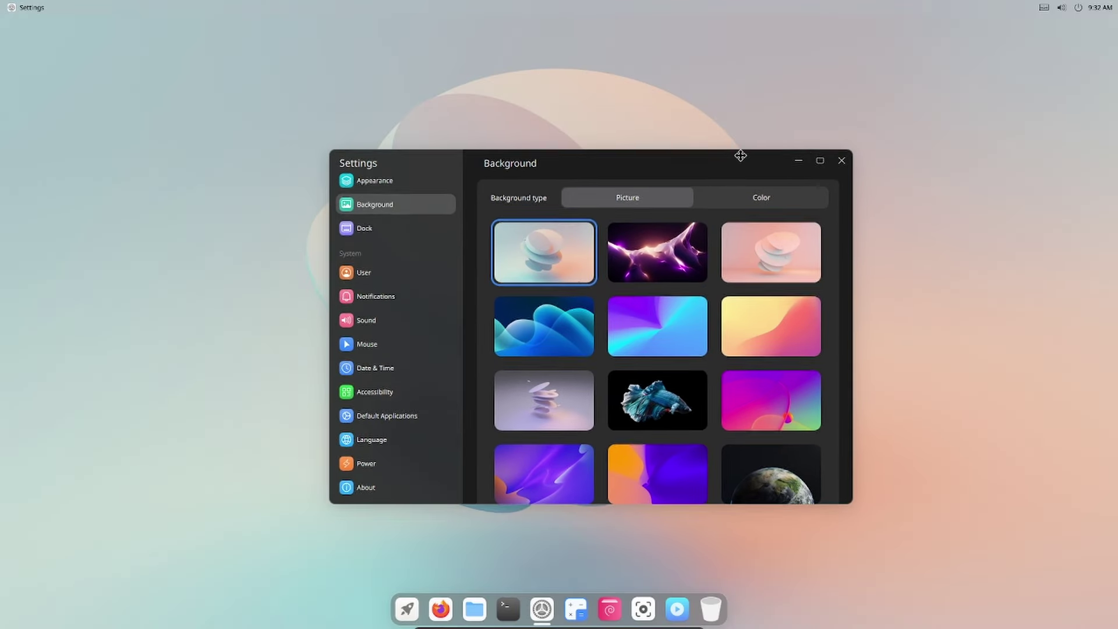
click(814, 148)
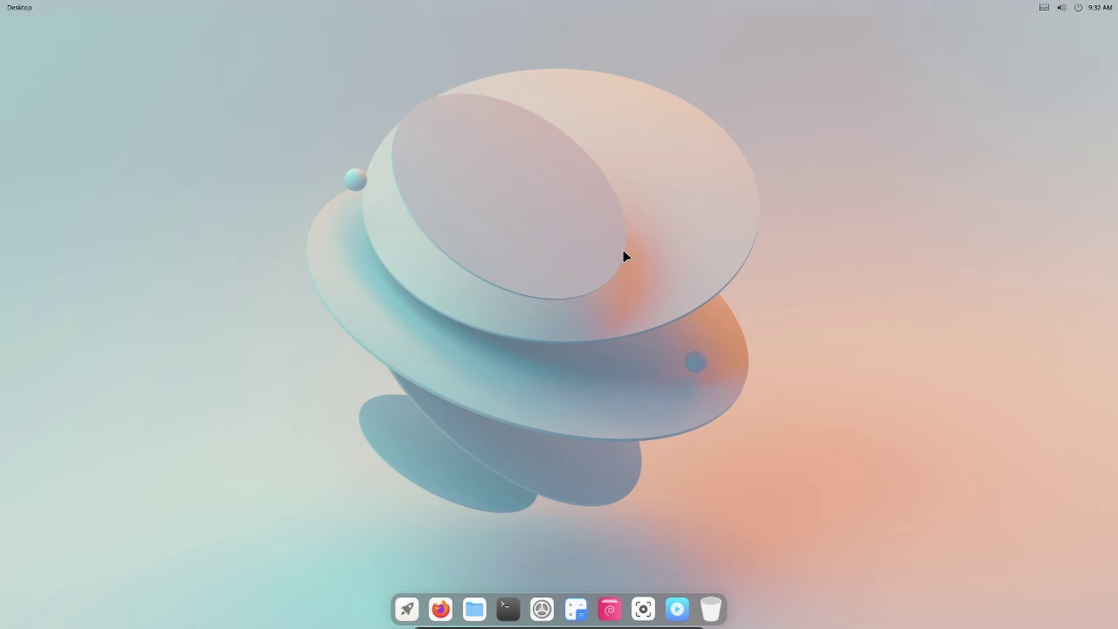
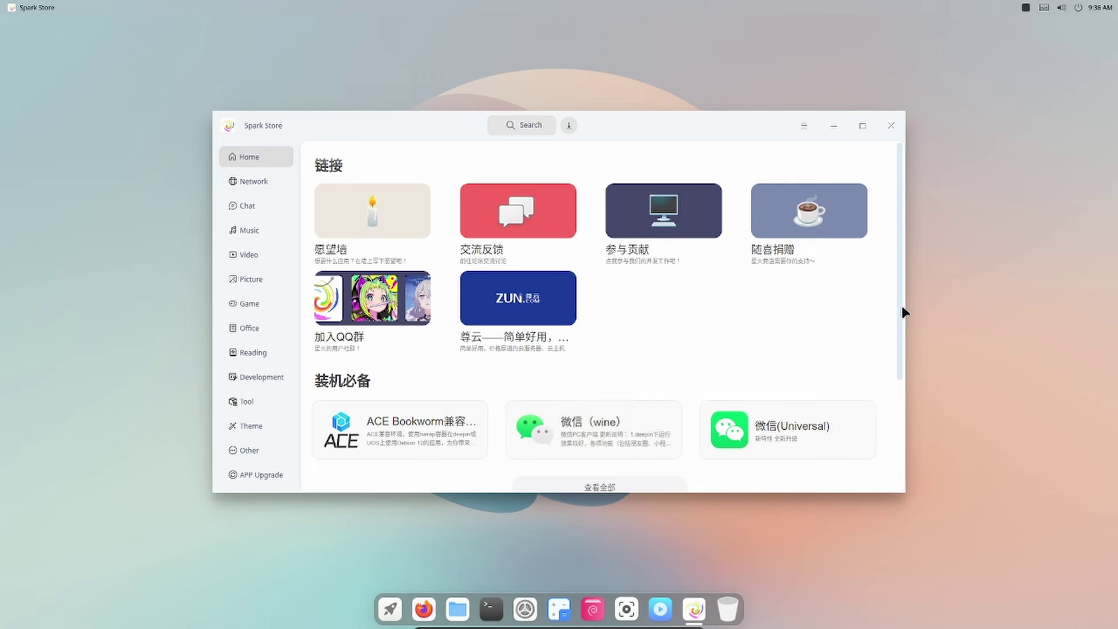
- Reposition the Spark Store window on the desktop and look over the featured apps on its home page
mouse_move(904, 311)
mouse_down()
mouse_move(902, 323)
mouse_move(902, 303)
mouse_up()
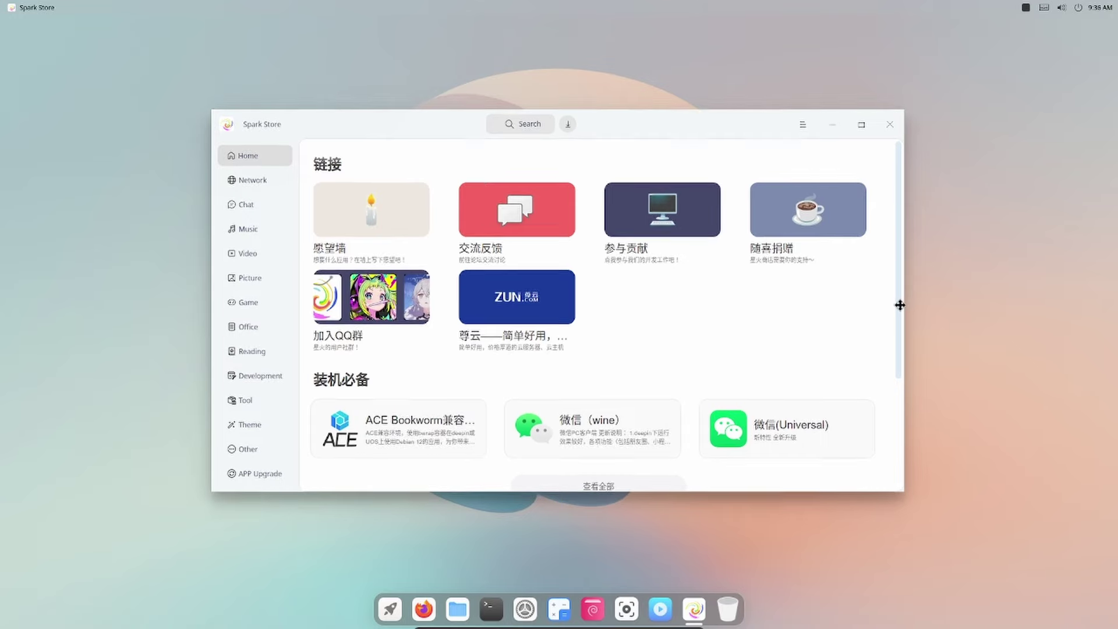
drag(899, 305, 931, 361)
scroll(556, 371, down, 1)
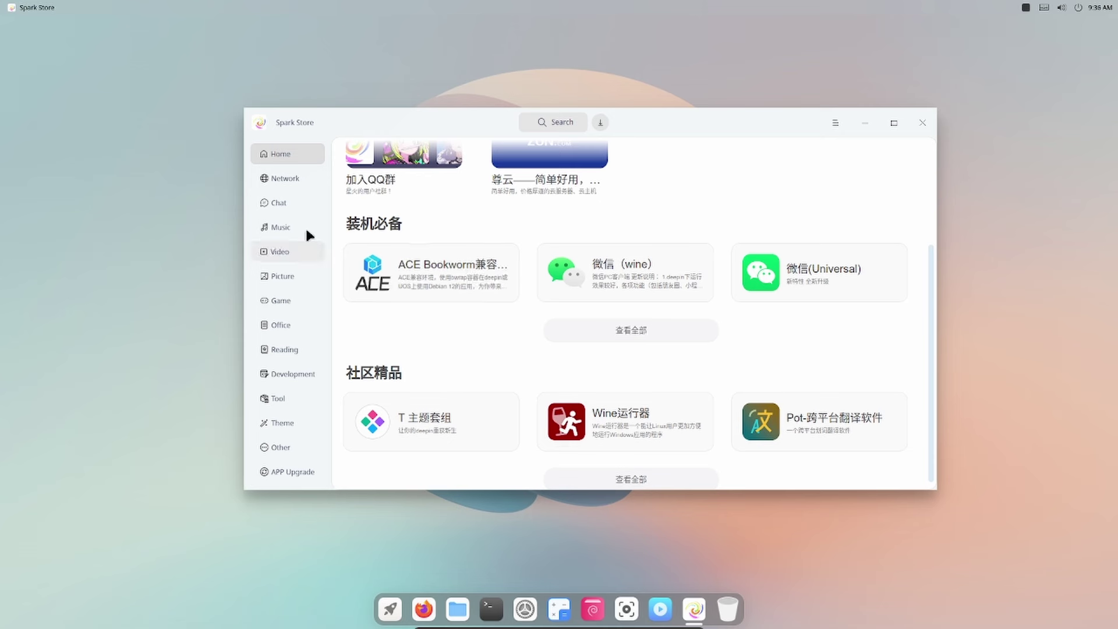
- Examine the apps offered in the Spark Store's Network category, through to the end of the list
click(301, 185)
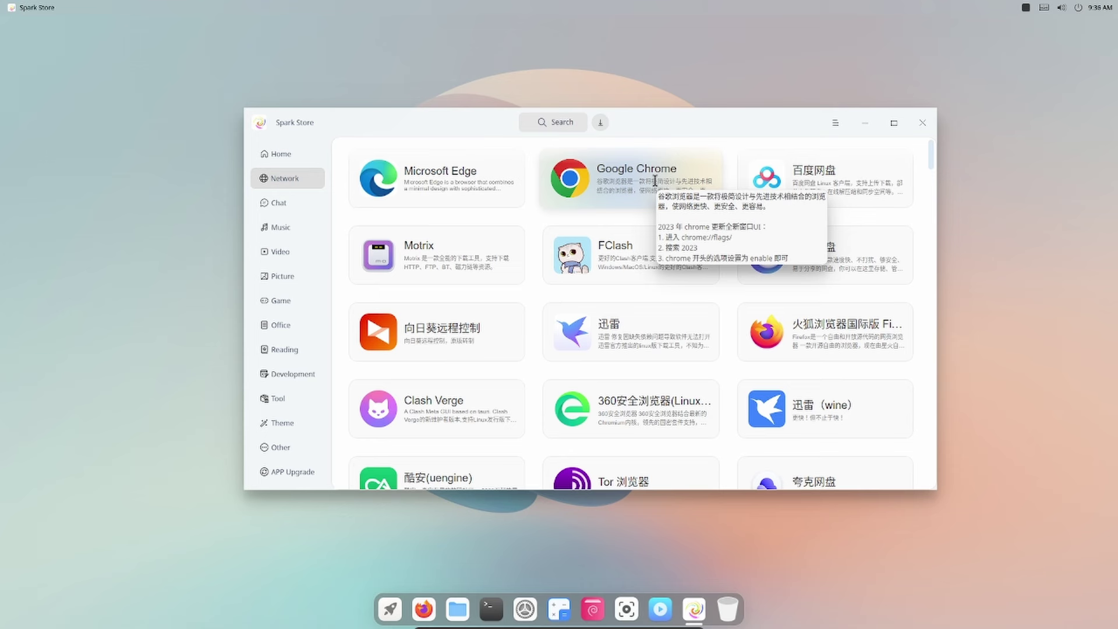
scroll(723, 446, down, 5)
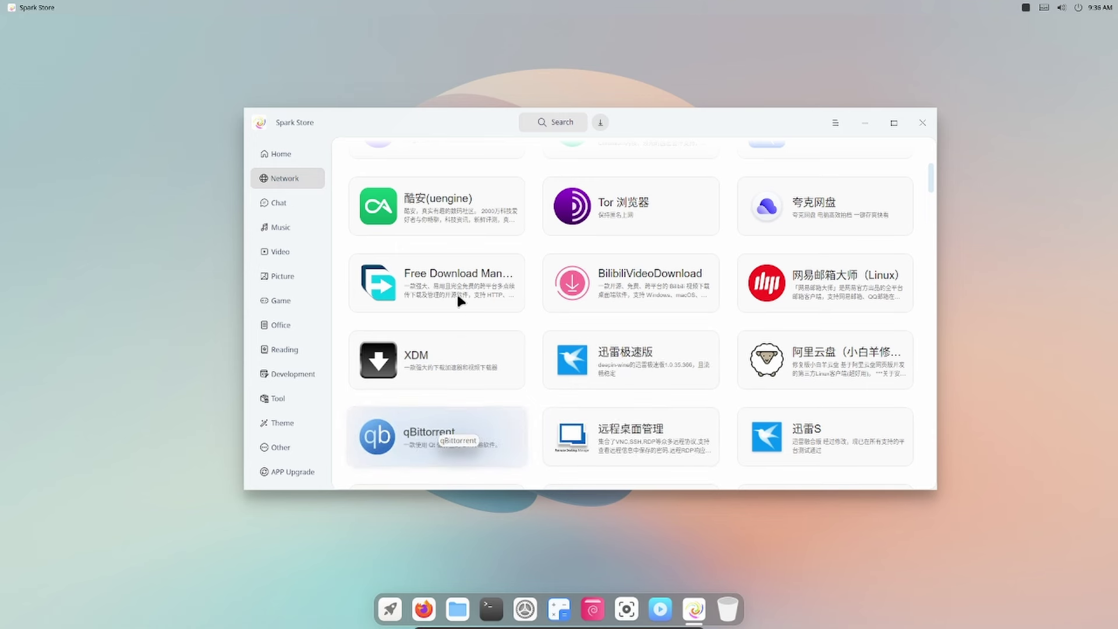
scroll(664, 258, down, 1)
scroll(662, 262, up, 2)
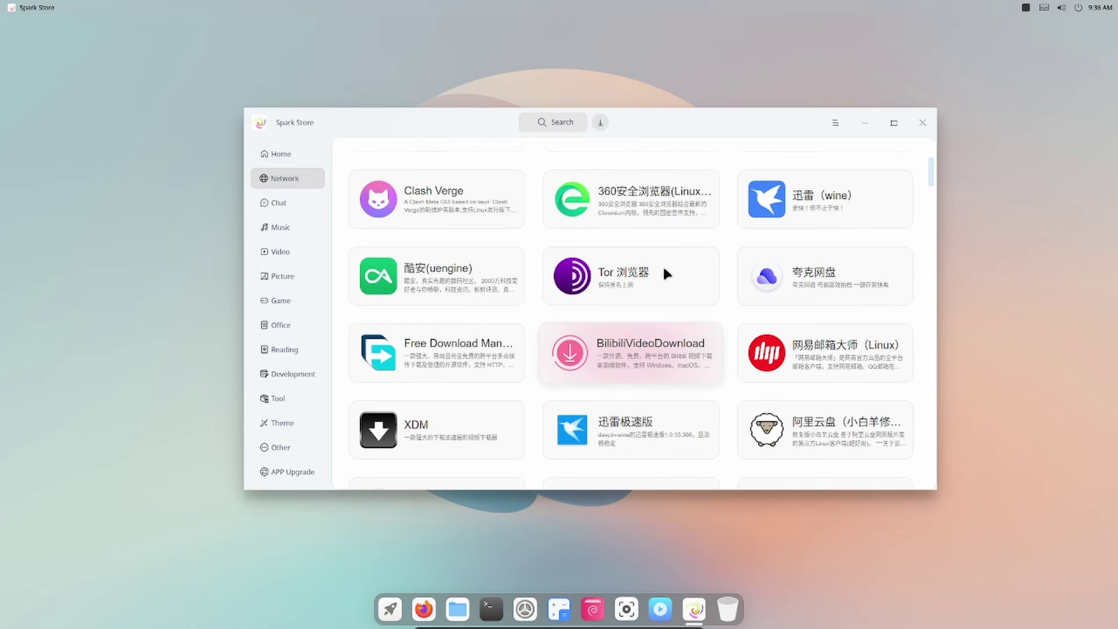
scroll(641, 455, down, 5)
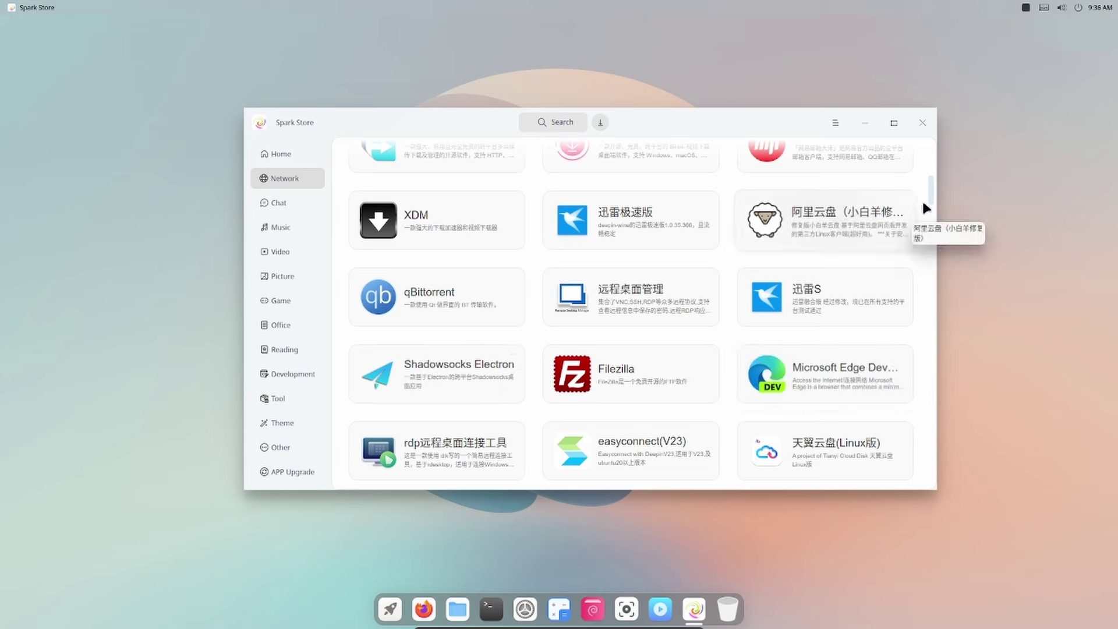
drag(931, 196, 936, 484)
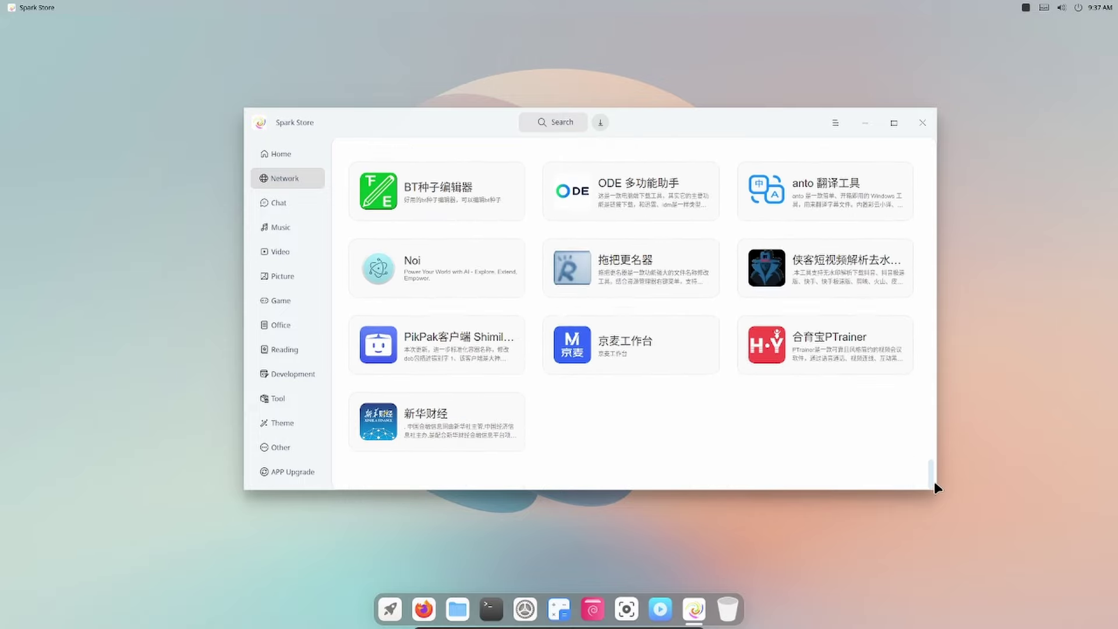
drag(932, 415, 944, 149)
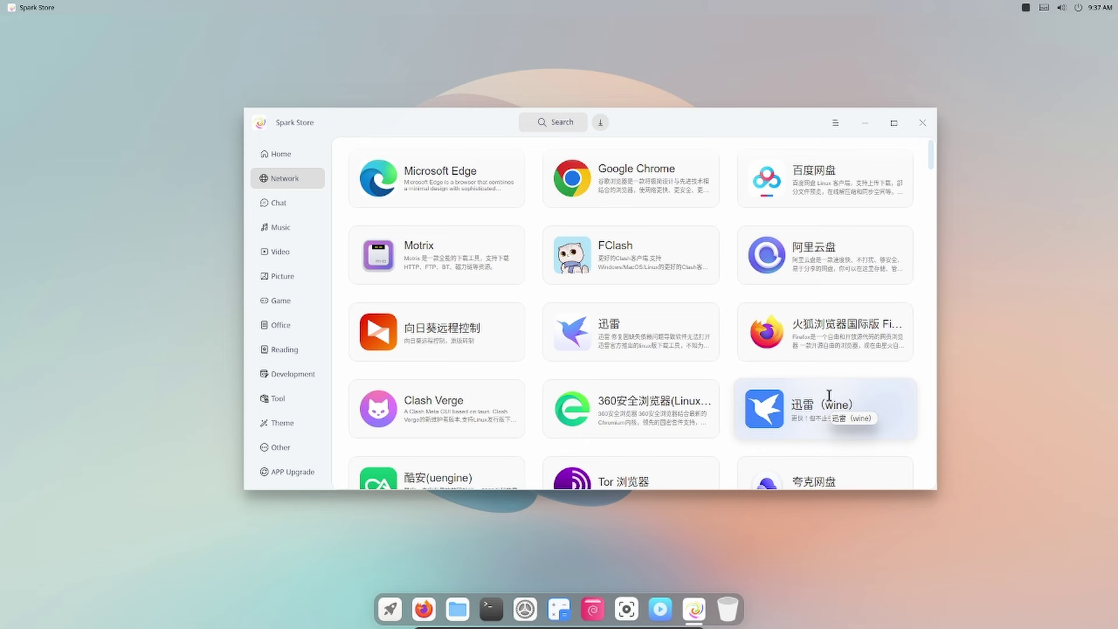
scroll(928, 164, down, 8)
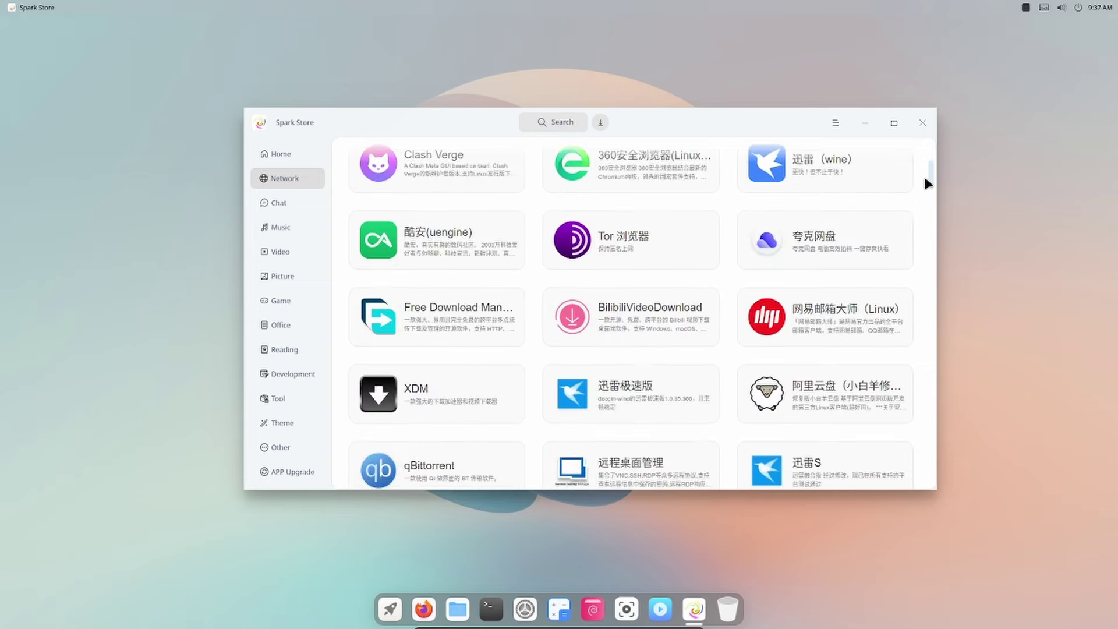
- Open the Microsoft Edge Dev page, start its download, and check its progress in the download list
click(846, 250)
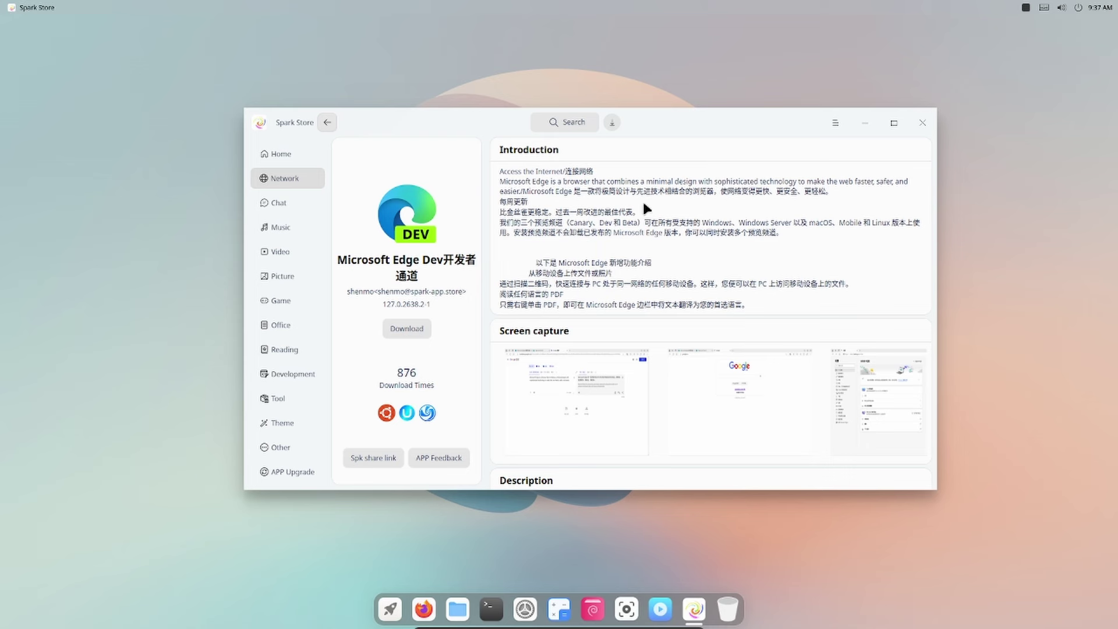
scroll(609, 318, down, 1)
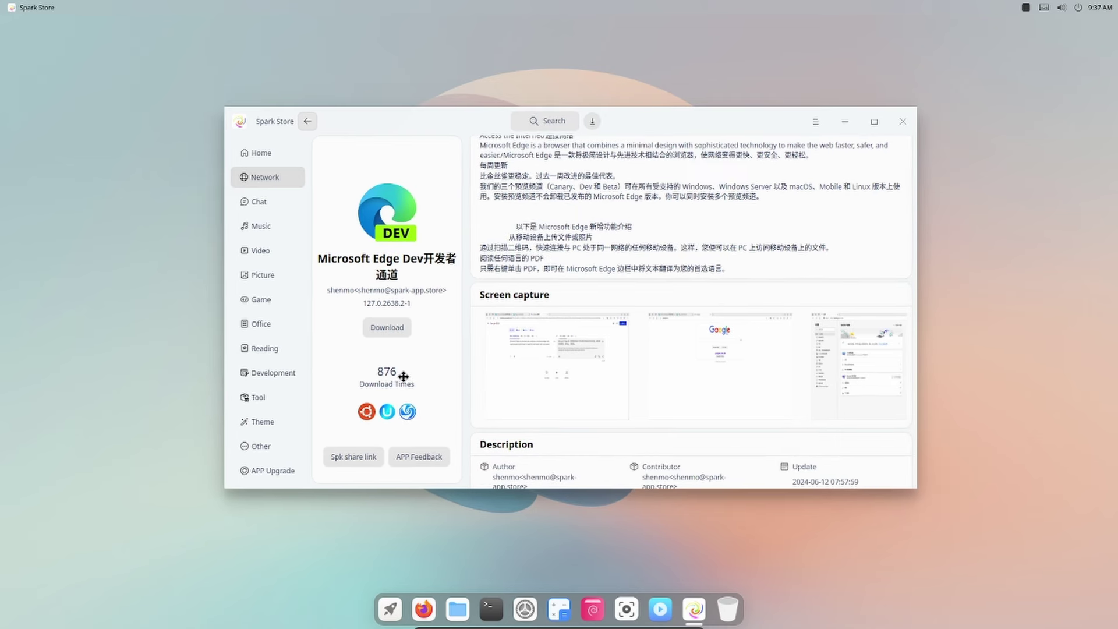
click(390, 325)
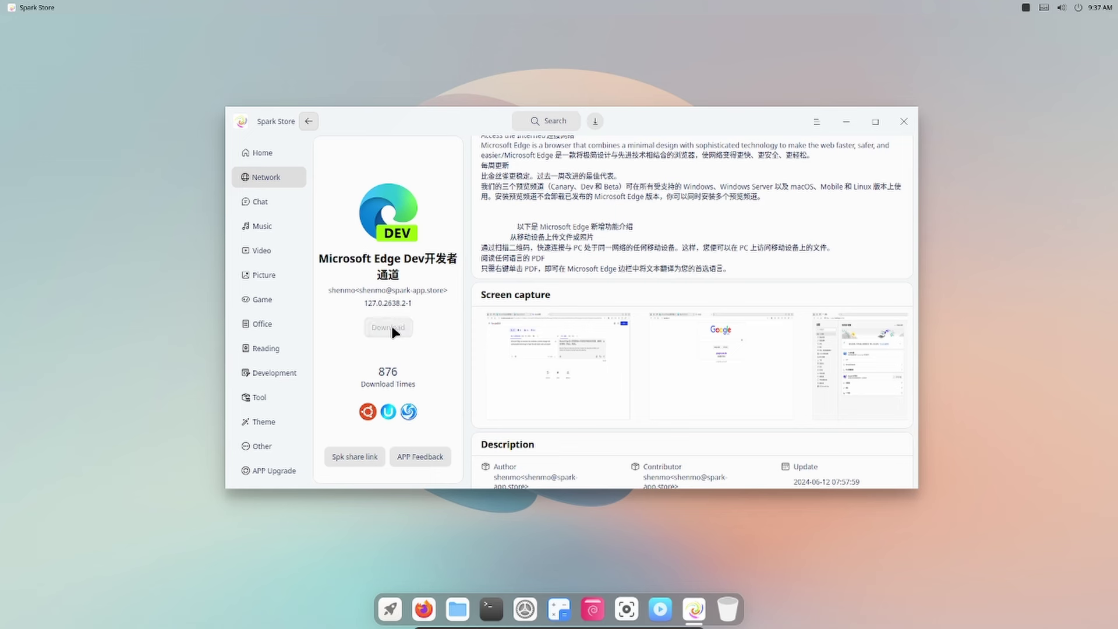
click(593, 124)
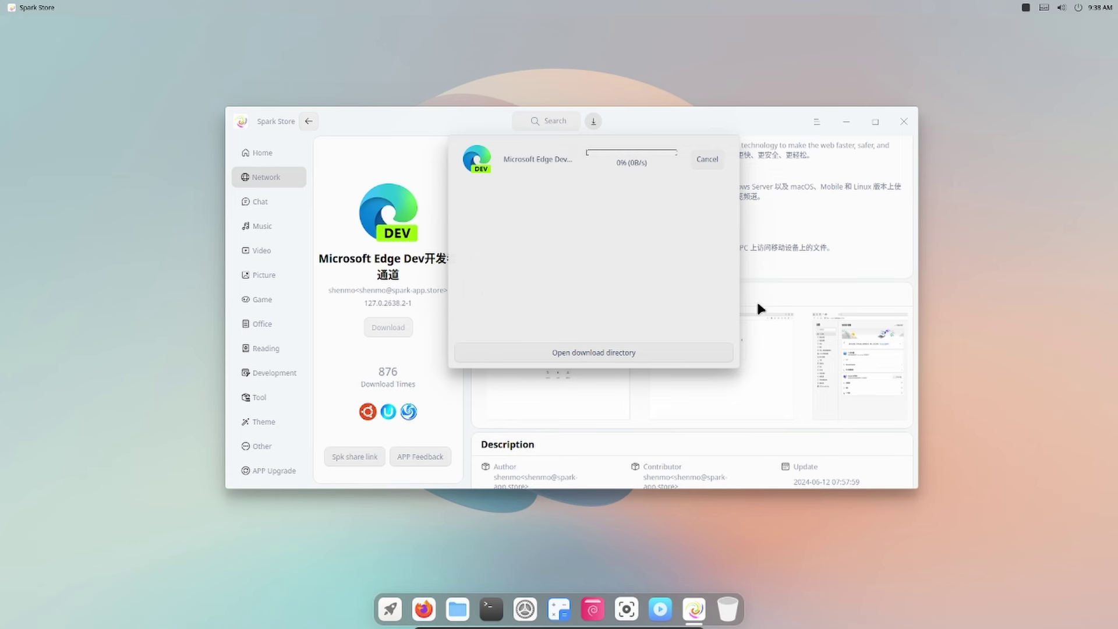
click(799, 258)
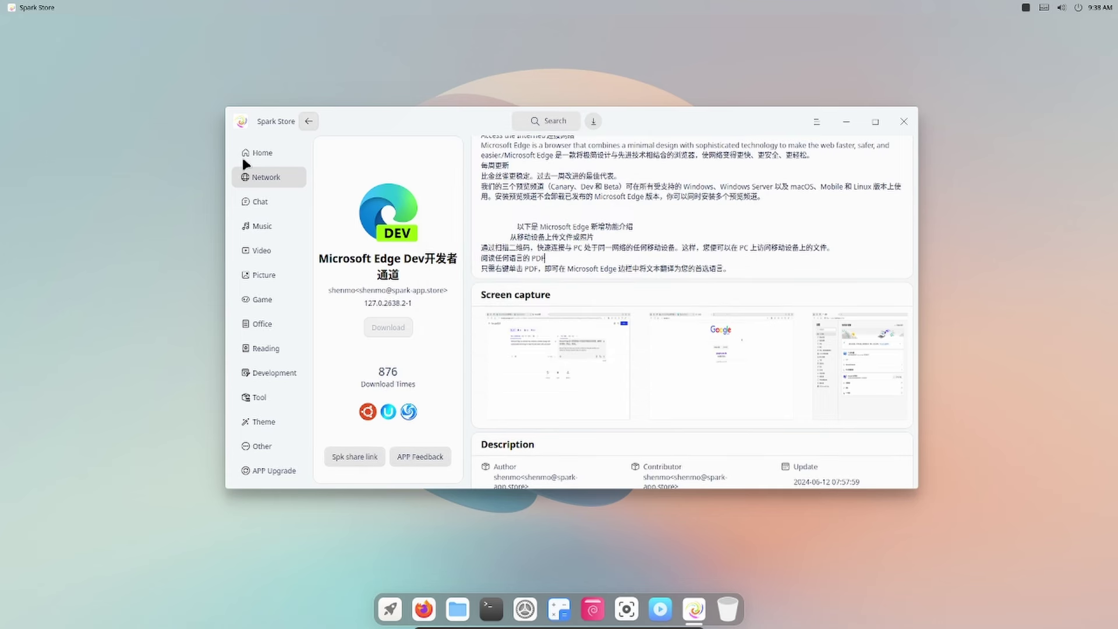
- Look through the apps in the Spark Store's Chat category down to the end of the list
click(272, 204)
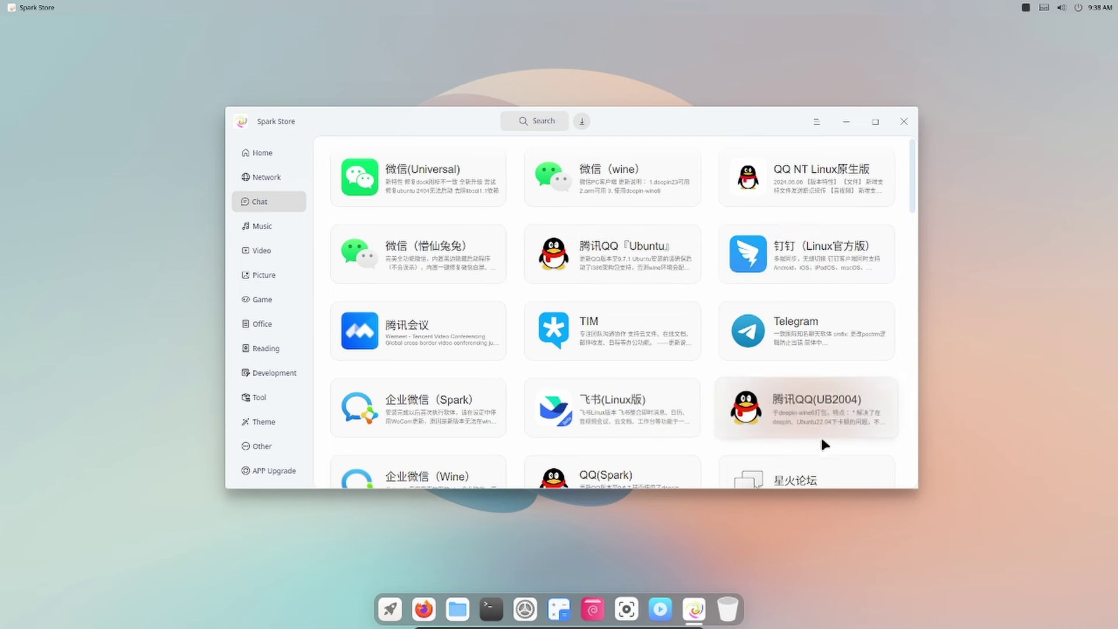
drag(914, 193, 913, 402)
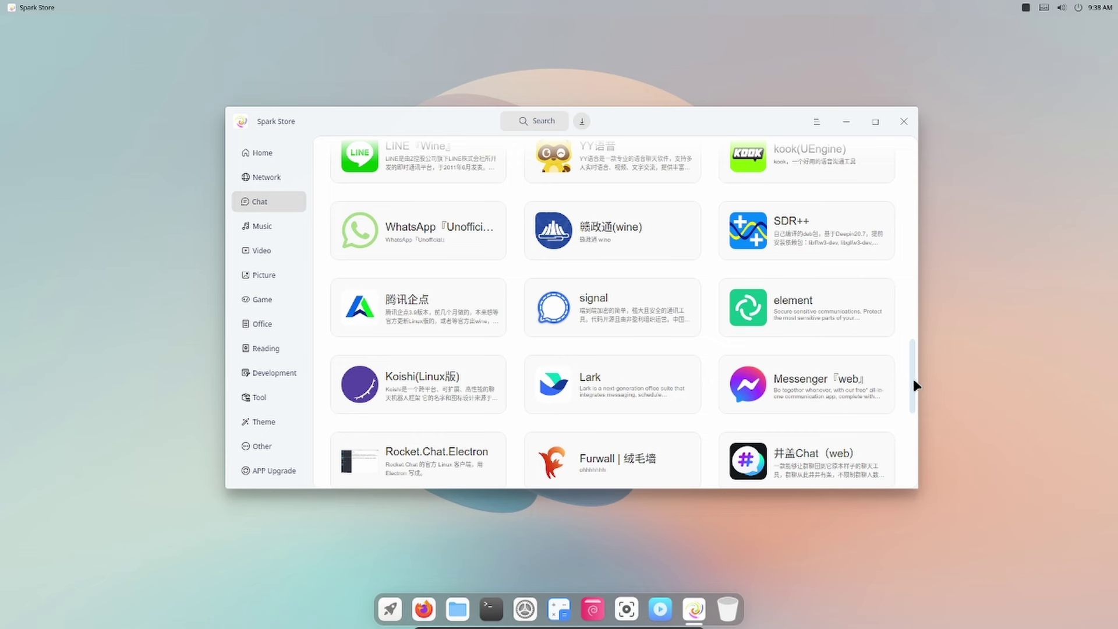
drag(914, 377, 924, 475)
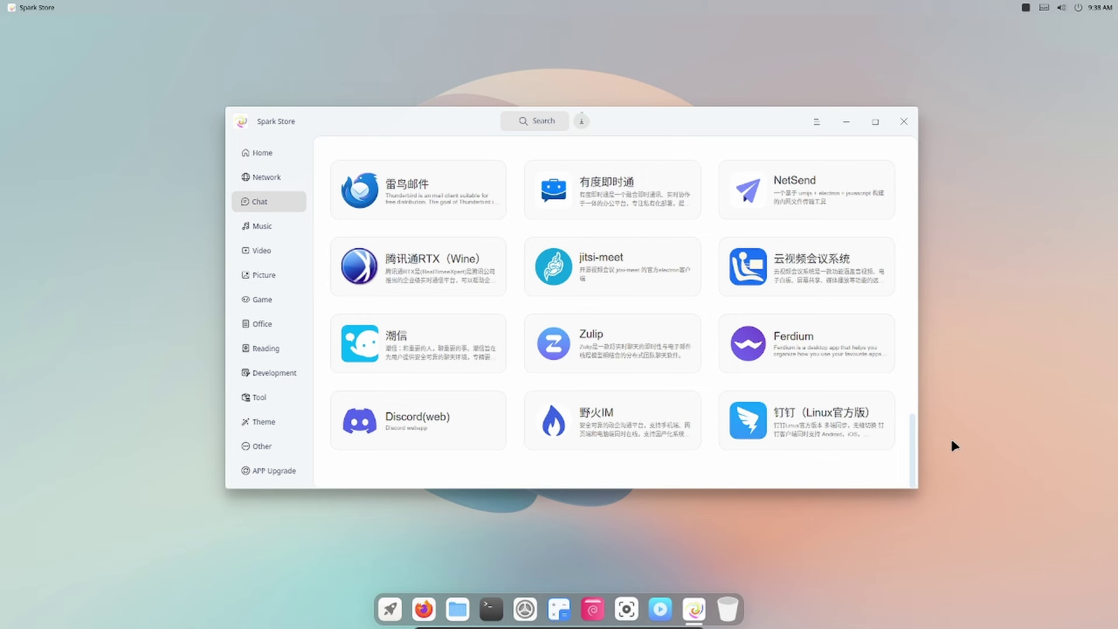
- Switch from the Chat category to the Music category and check the Microsoft Edge Dev download's progress
drag(917, 442, 909, 145)
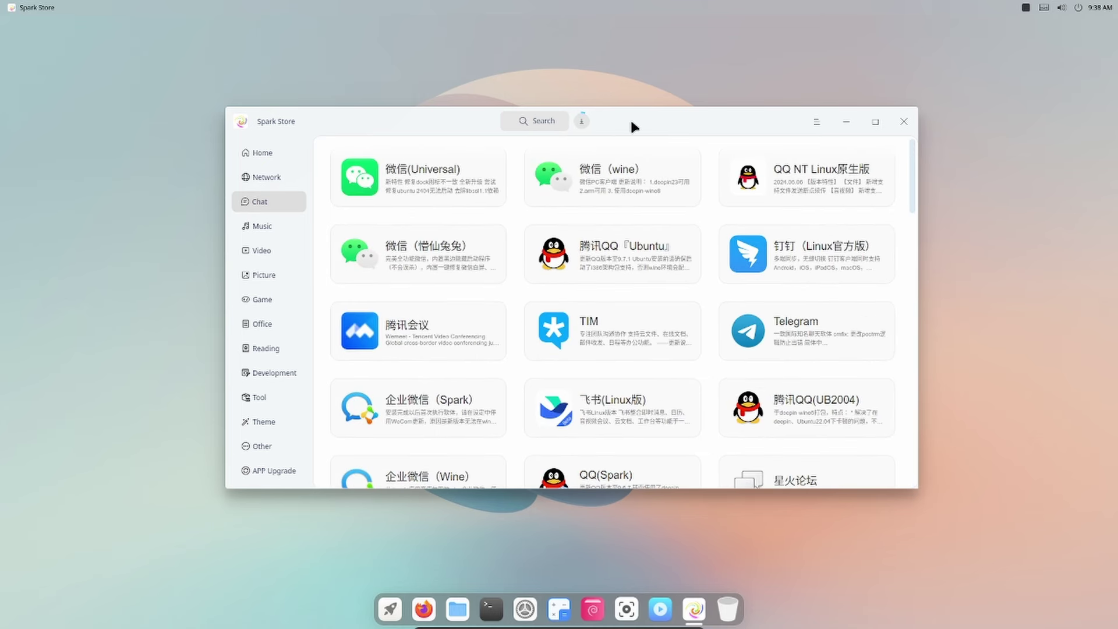
click(278, 225)
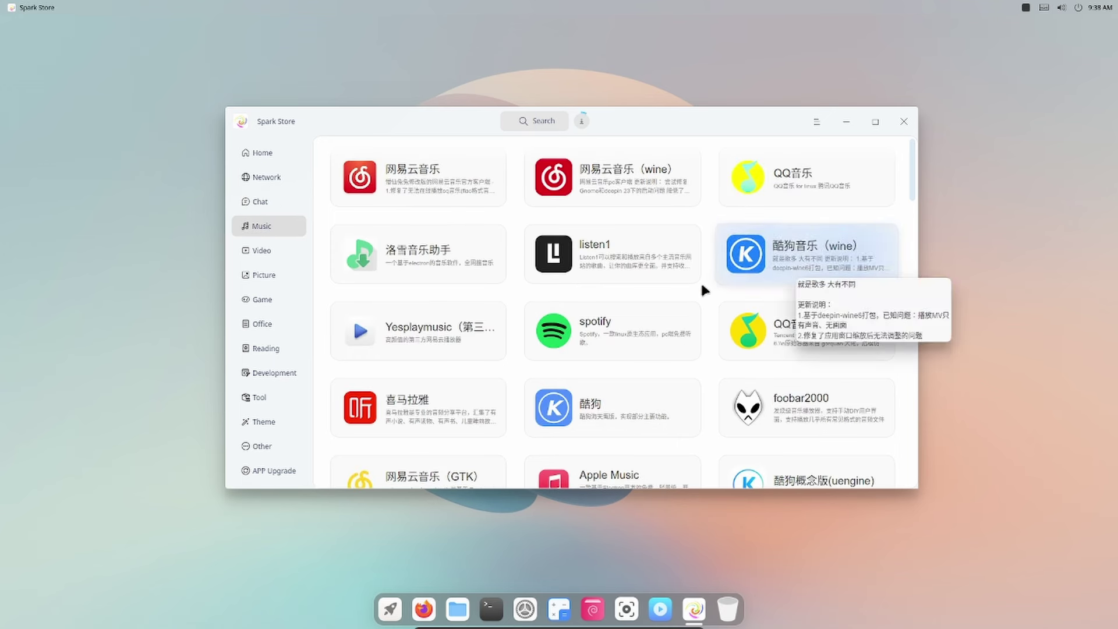
click(257, 203)
click(268, 226)
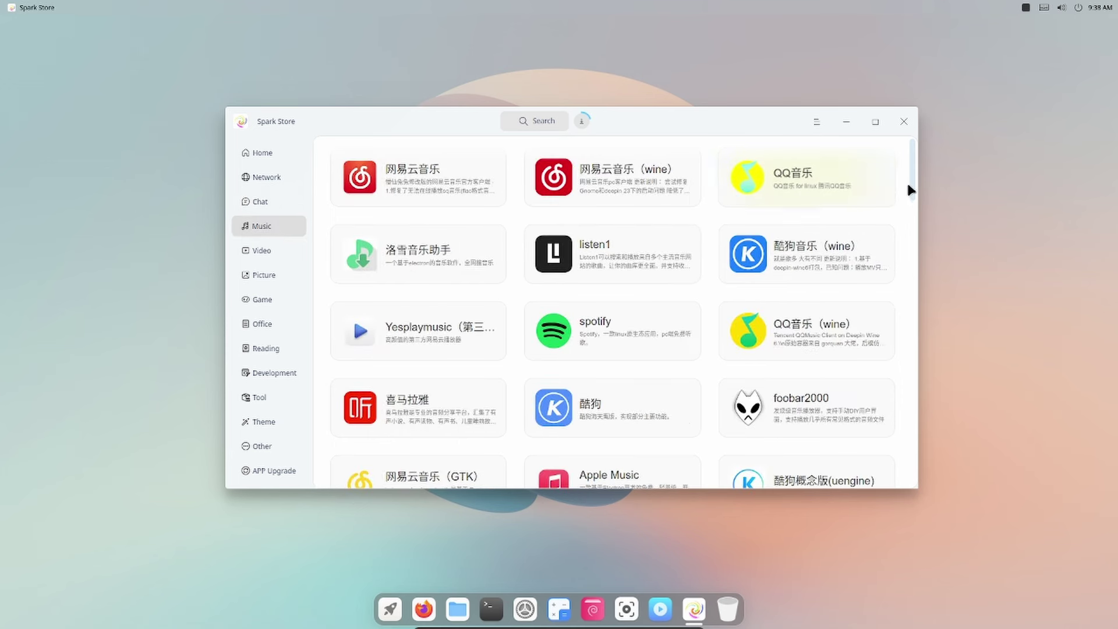
drag(915, 181, 928, 152)
click(581, 122)
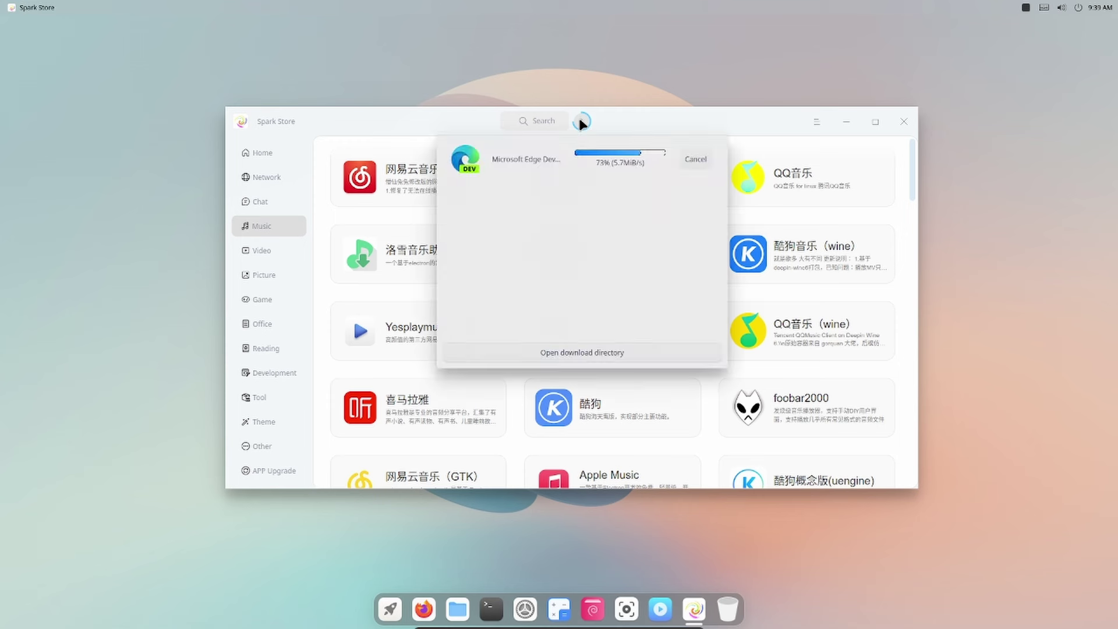
click(594, 122)
click(581, 121)
click(656, 128)
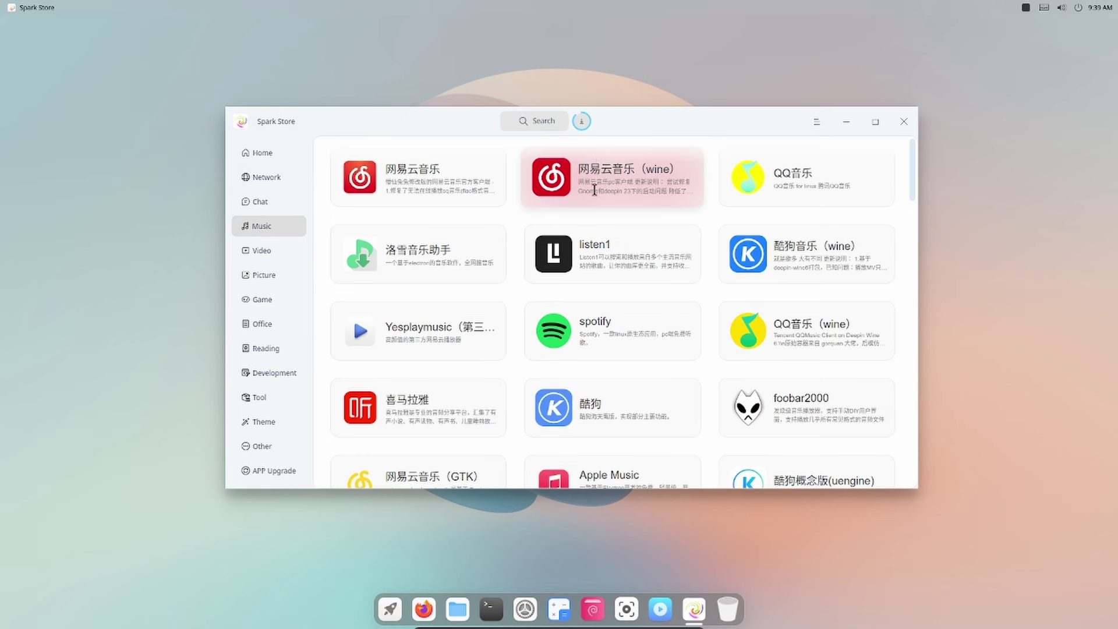
- Look through the apps offered in the Spark Store's Music category
scroll(622, 455, down, 1)
scroll(621, 449, up, 1)
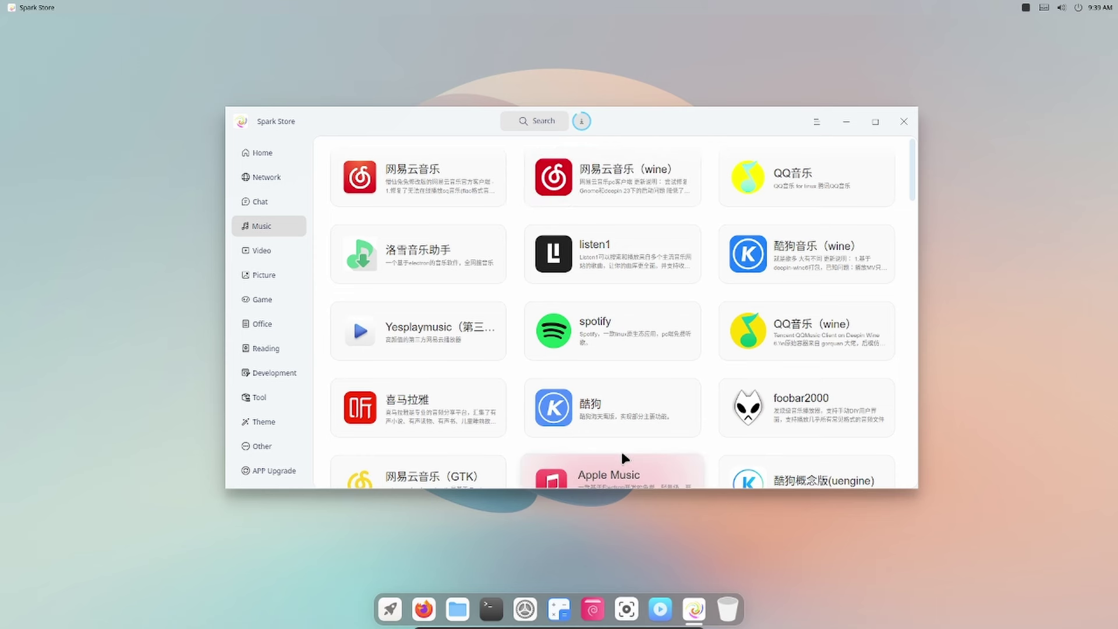
scroll(621, 450, down, 1)
scroll(620, 450, down, 2)
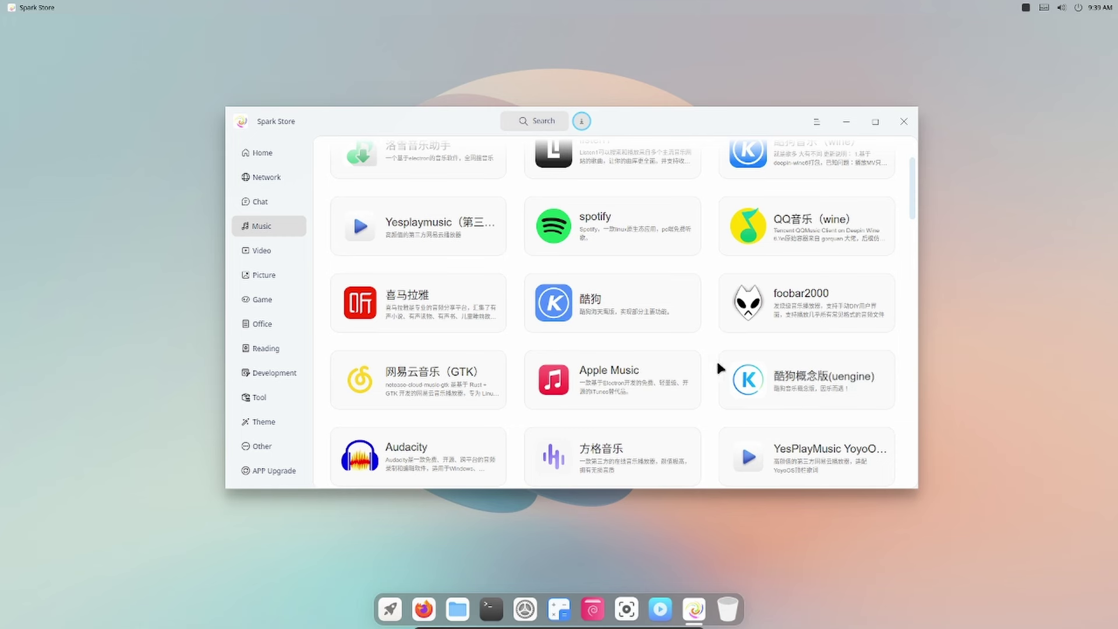
scroll(723, 393, down, 1)
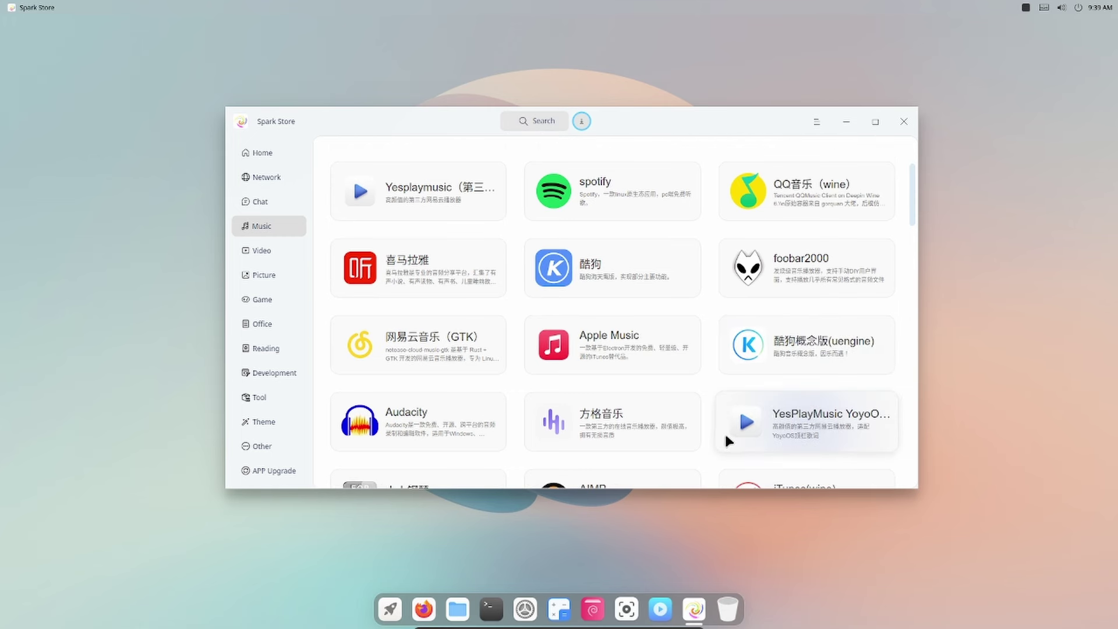
scroll(723, 430, down, 1)
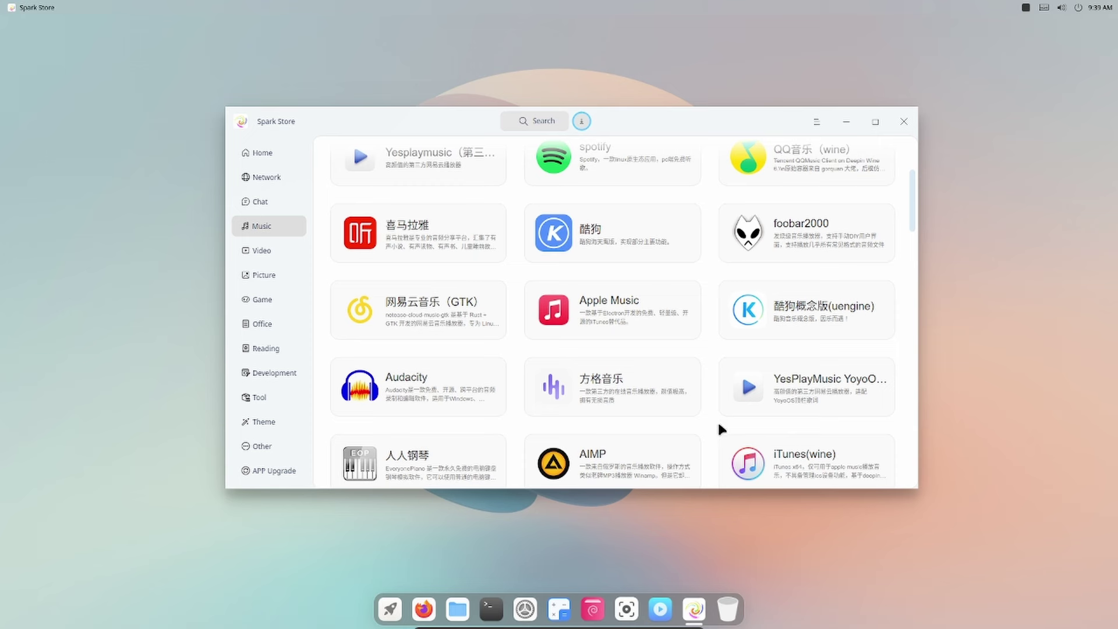
drag(913, 215, 914, 265)
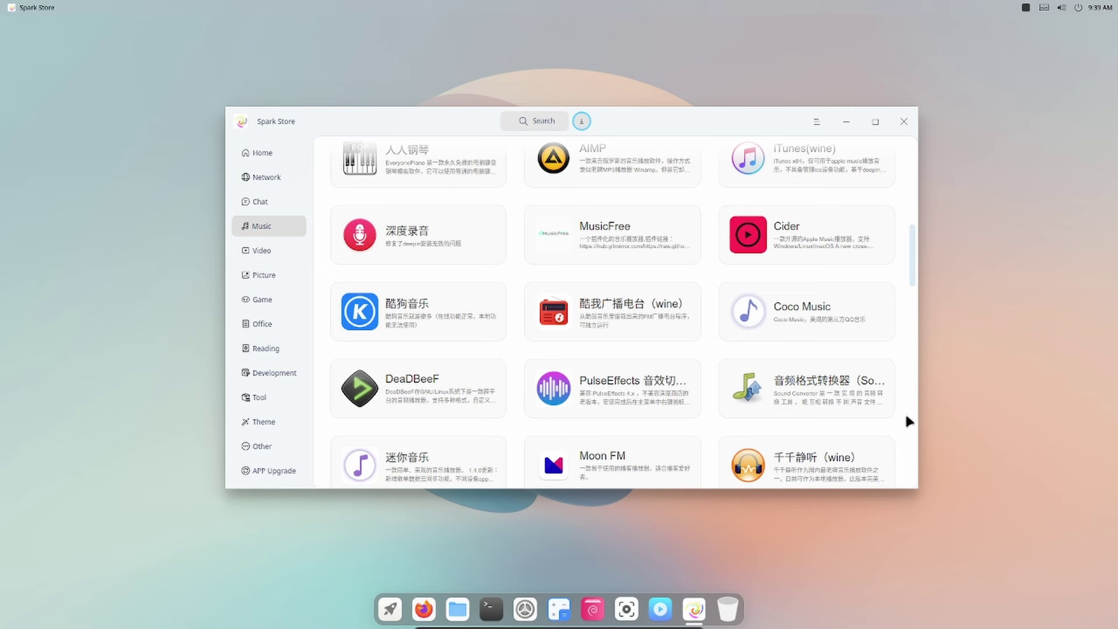
scroll(851, 435, down, 1)
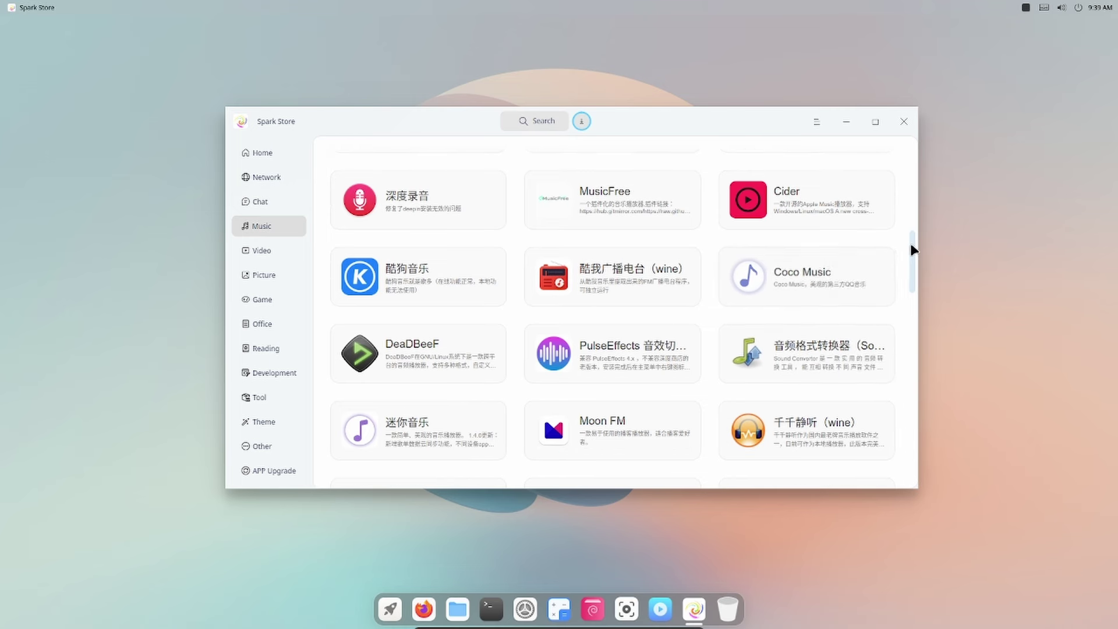
- Open the Apple Music page from the Music category and start its download and installation
drag(914, 249, 921, 149)
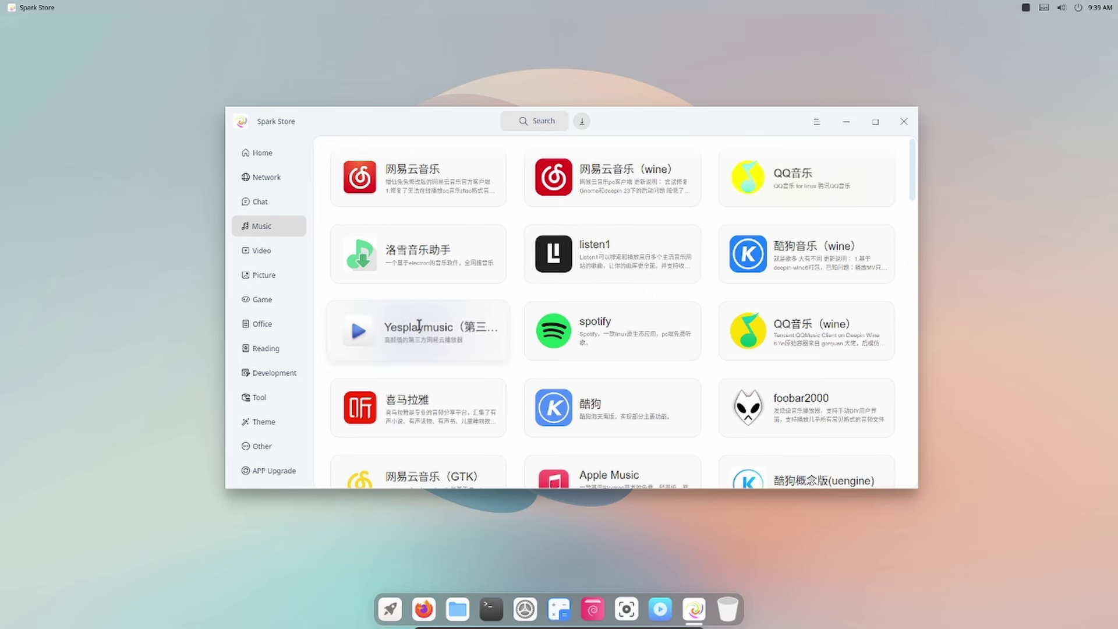
click(620, 477)
click(392, 312)
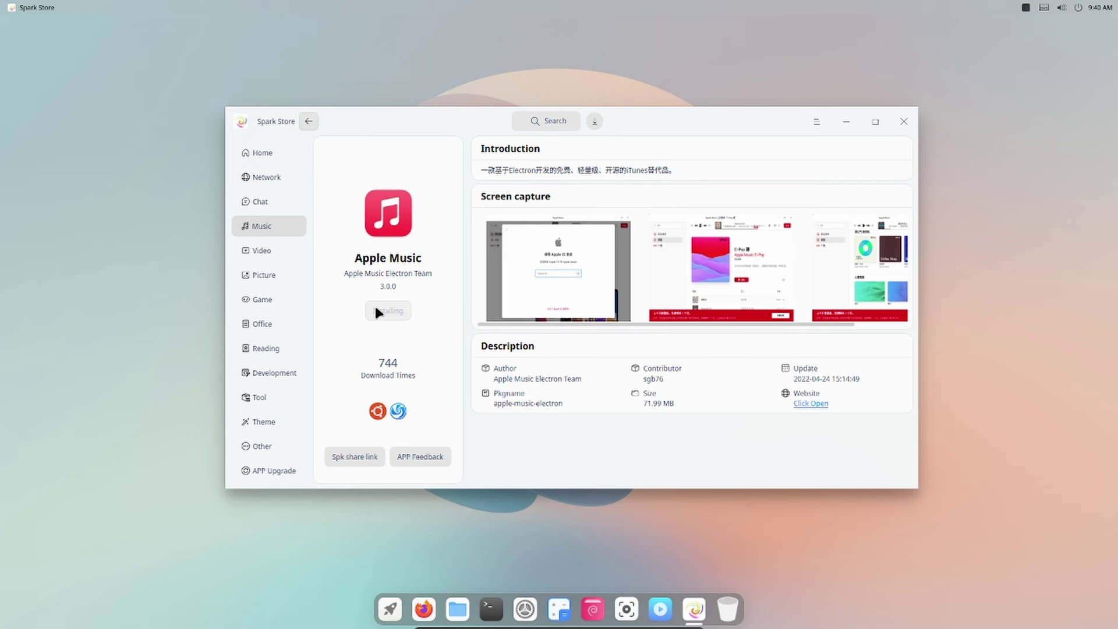
- Examine the apps in the Spark Store's Video category down to the end of the list
click(270, 257)
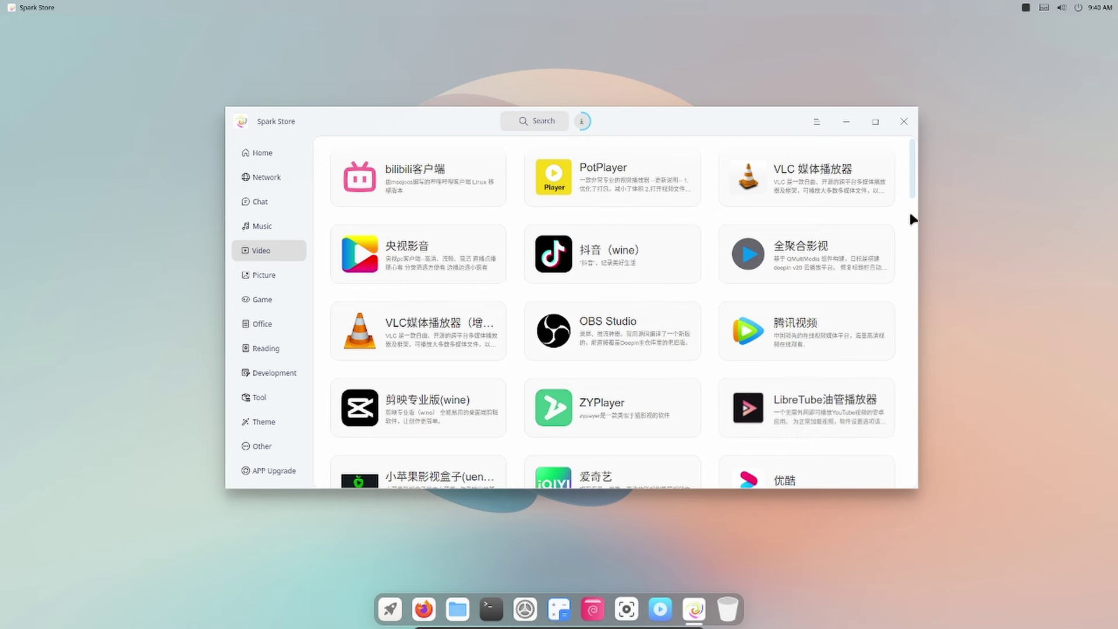
scroll(912, 219, down, 2)
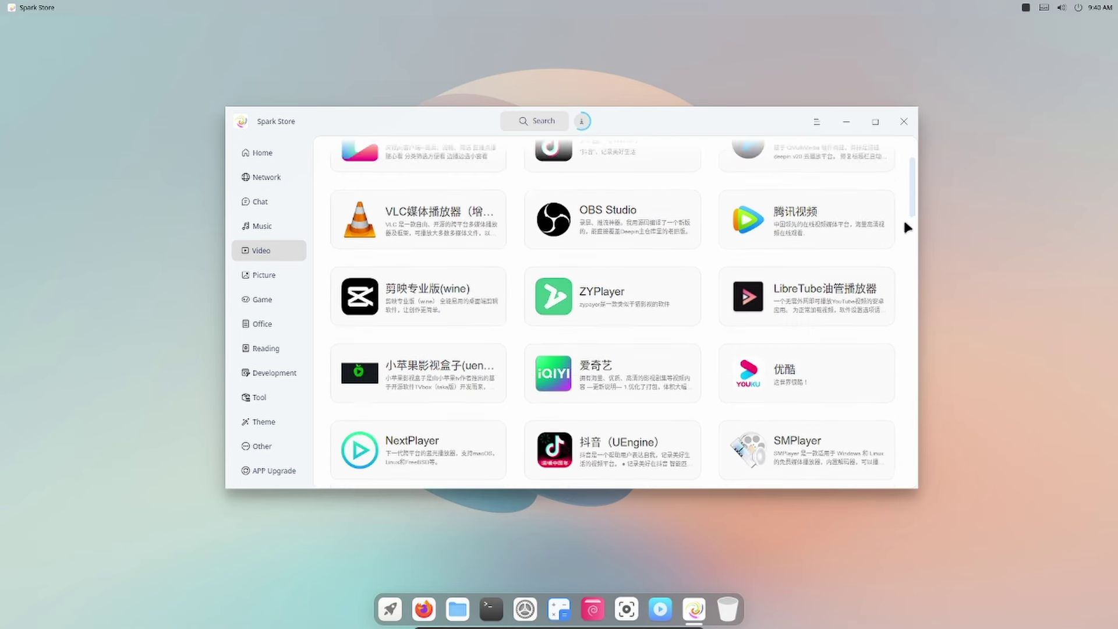
scroll(905, 227, down, 4)
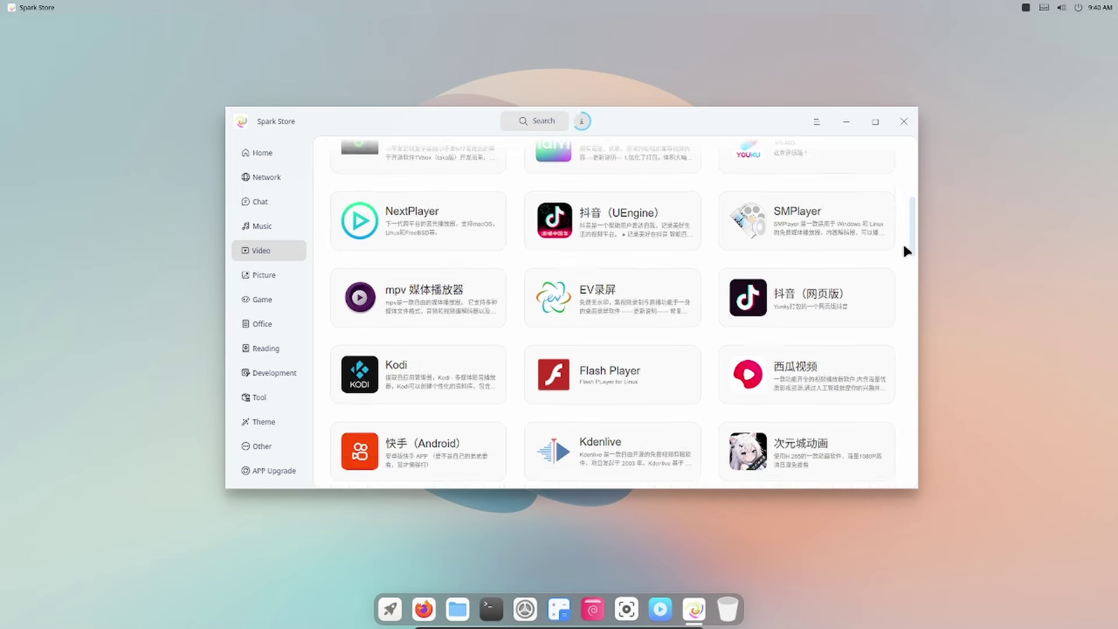
scroll(904, 246, down, 4)
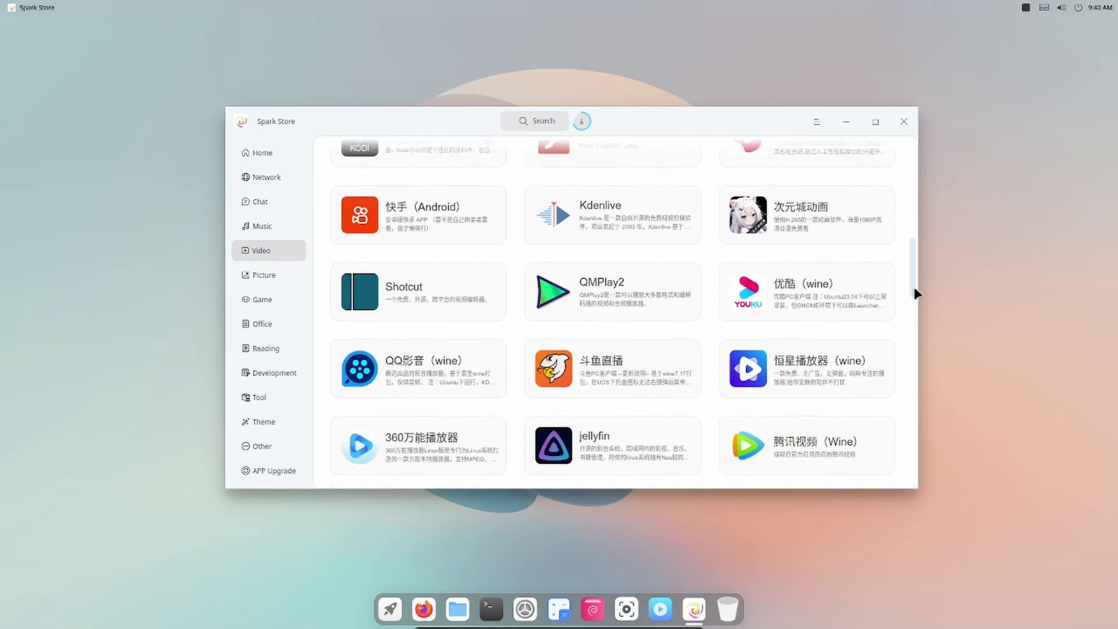
scroll(913, 288, down, 4)
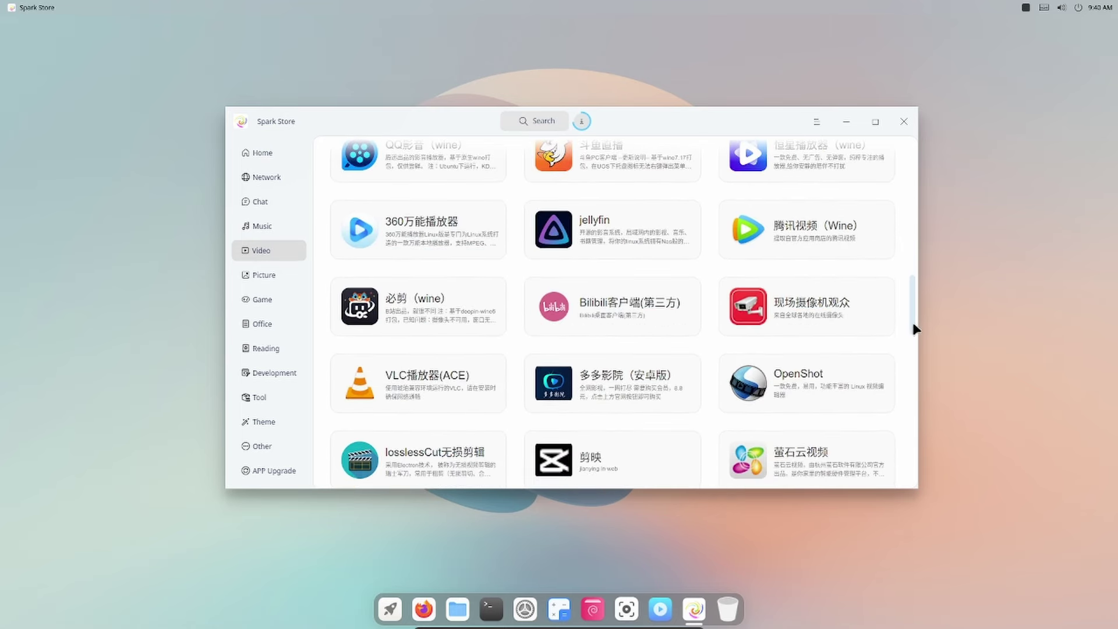
scroll(914, 329, down, 2)
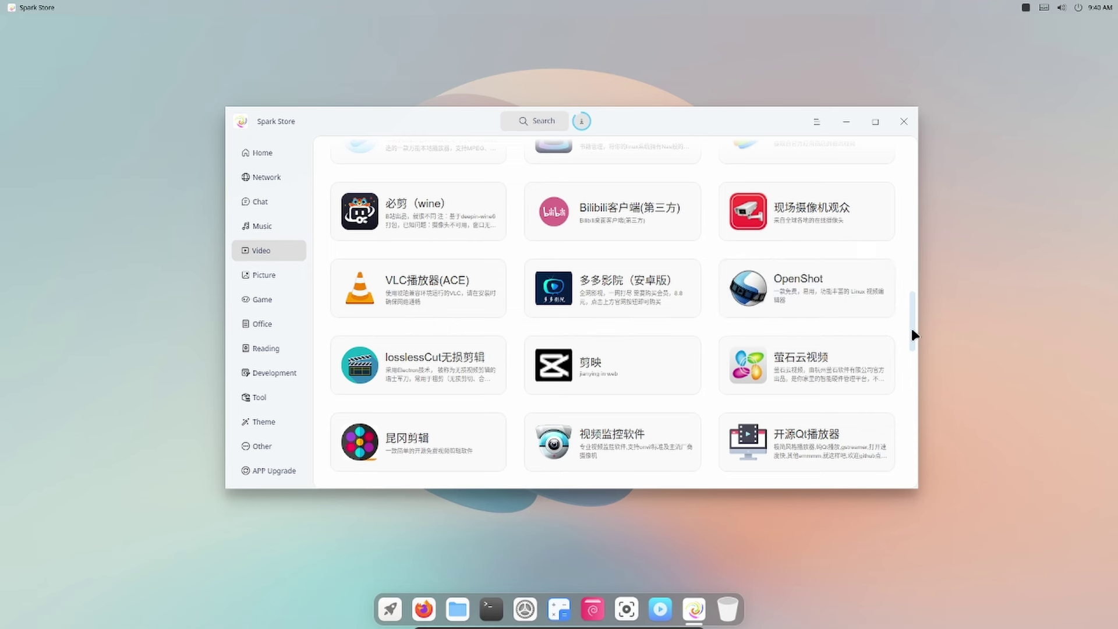
scroll(914, 349, down, 2)
scroll(914, 345, down, 6)
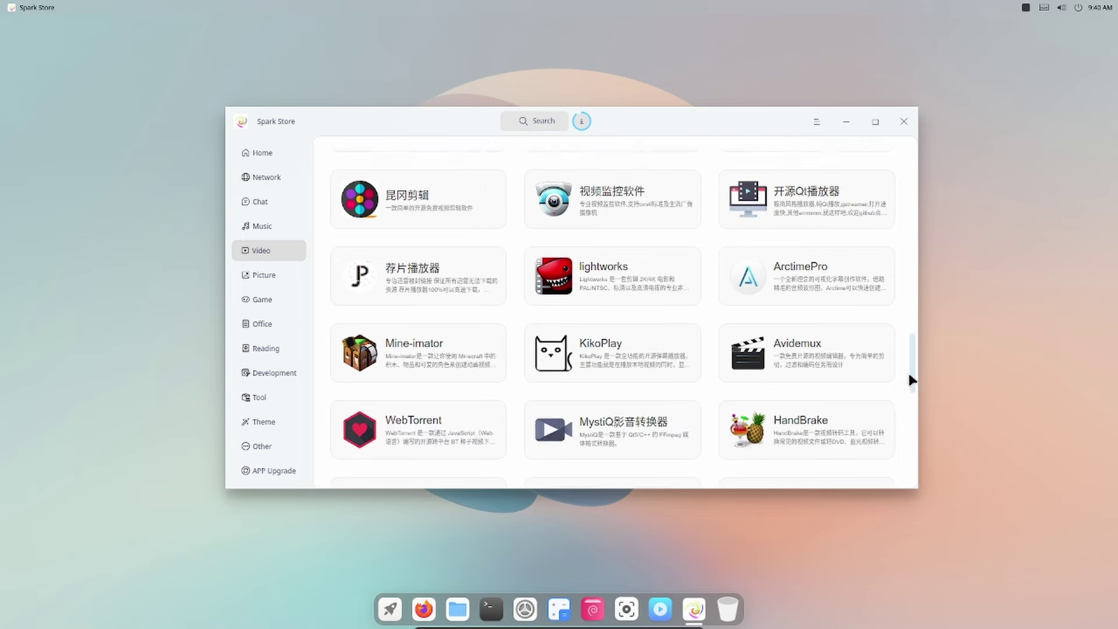
scroll(906, 390, down, 7)
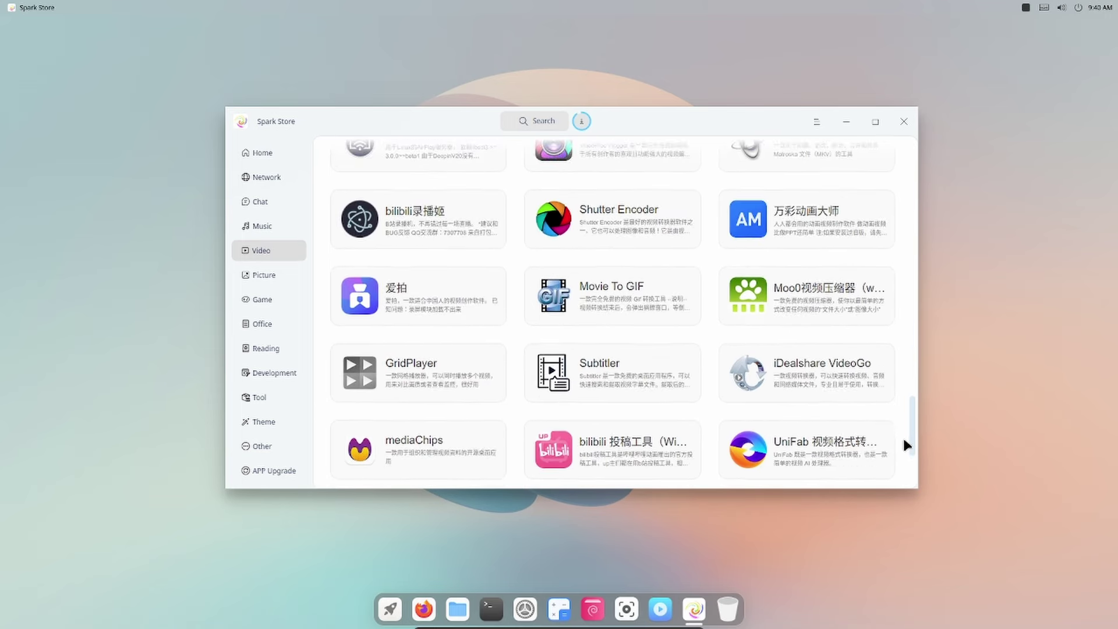
scroll(906, 460, down, 2)
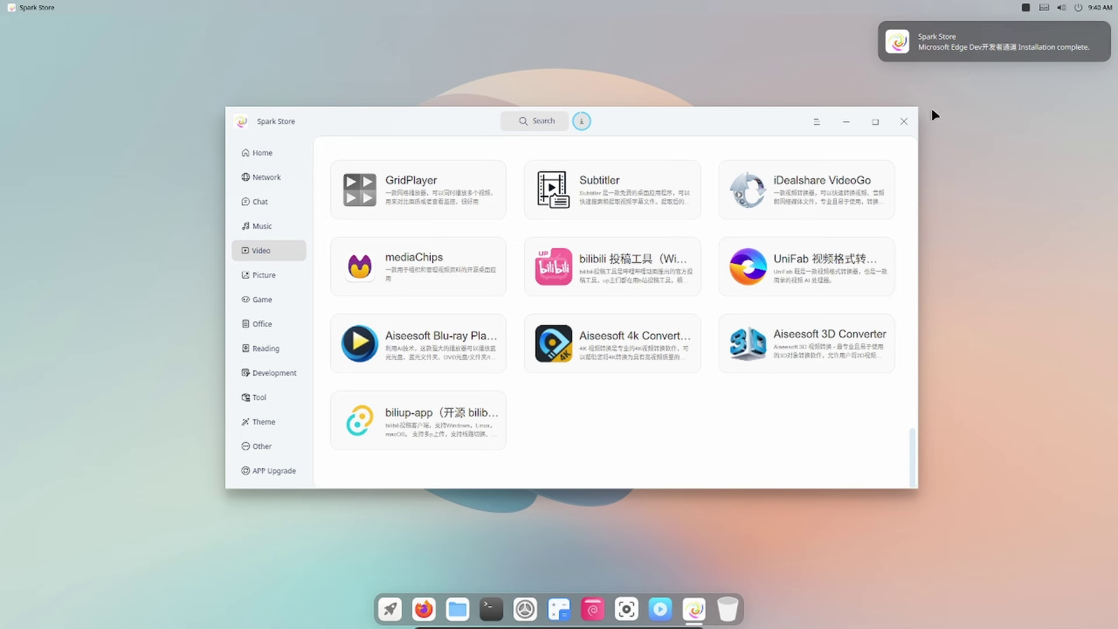
- Browse the graphics and CAD apps in the Picture category through to the end of the list
click(281, 284)
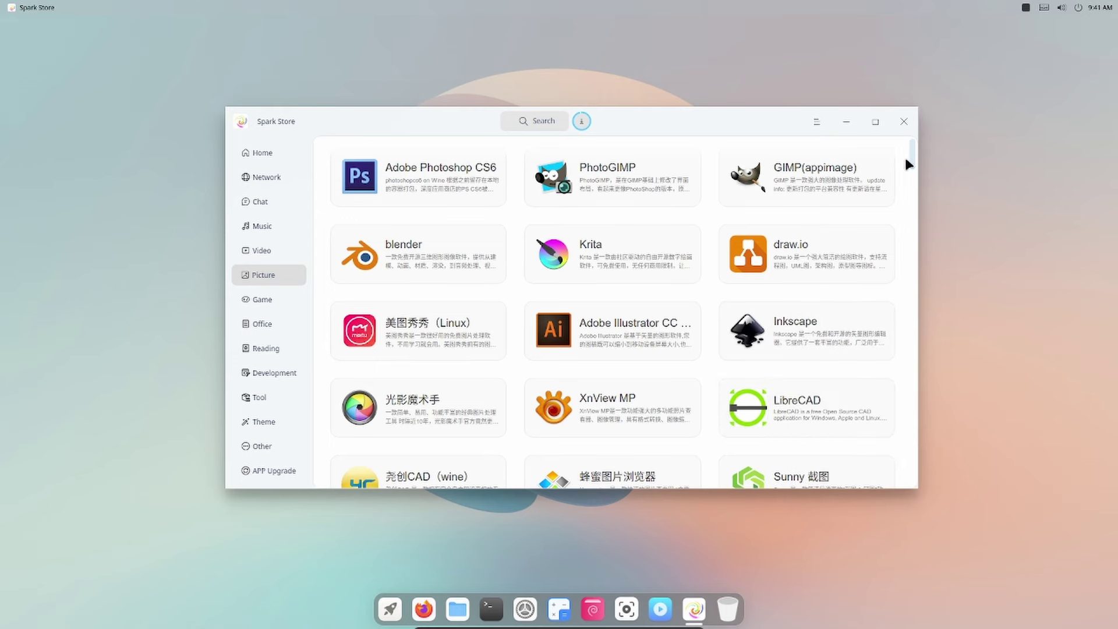
scroll(909, 165, down, 8)
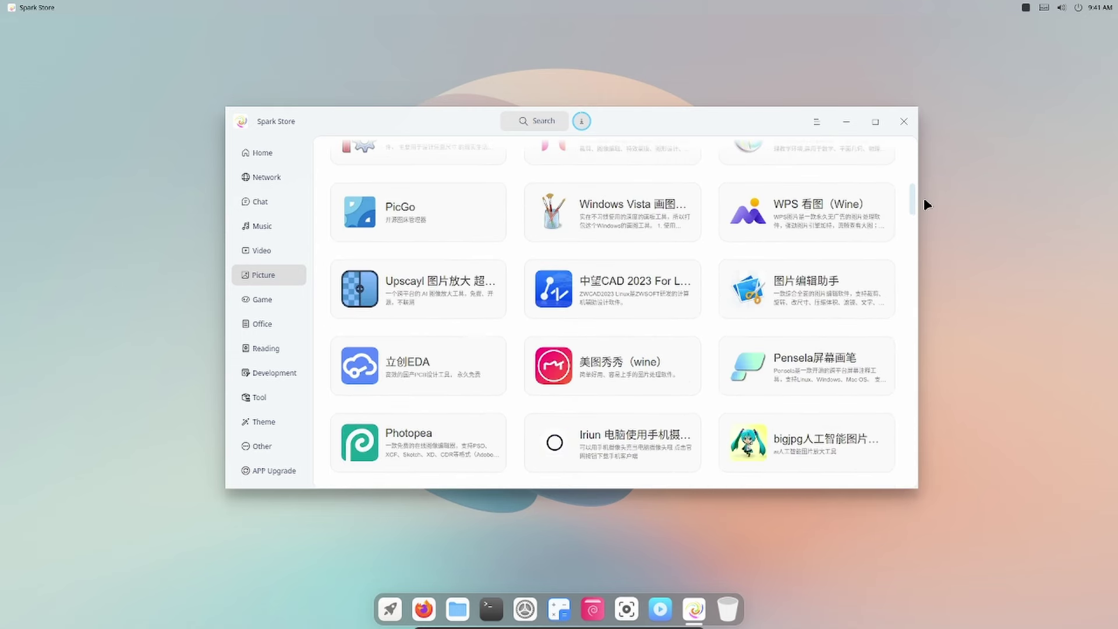
drag(924, 198, 934, 245)
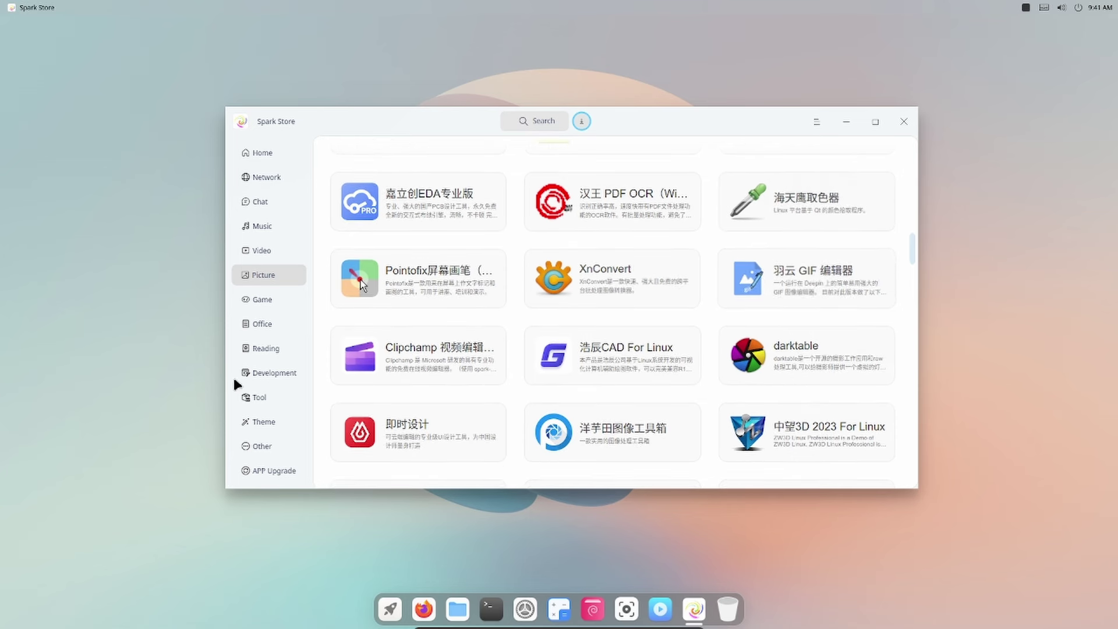
scroll(768, 355, down, 3)
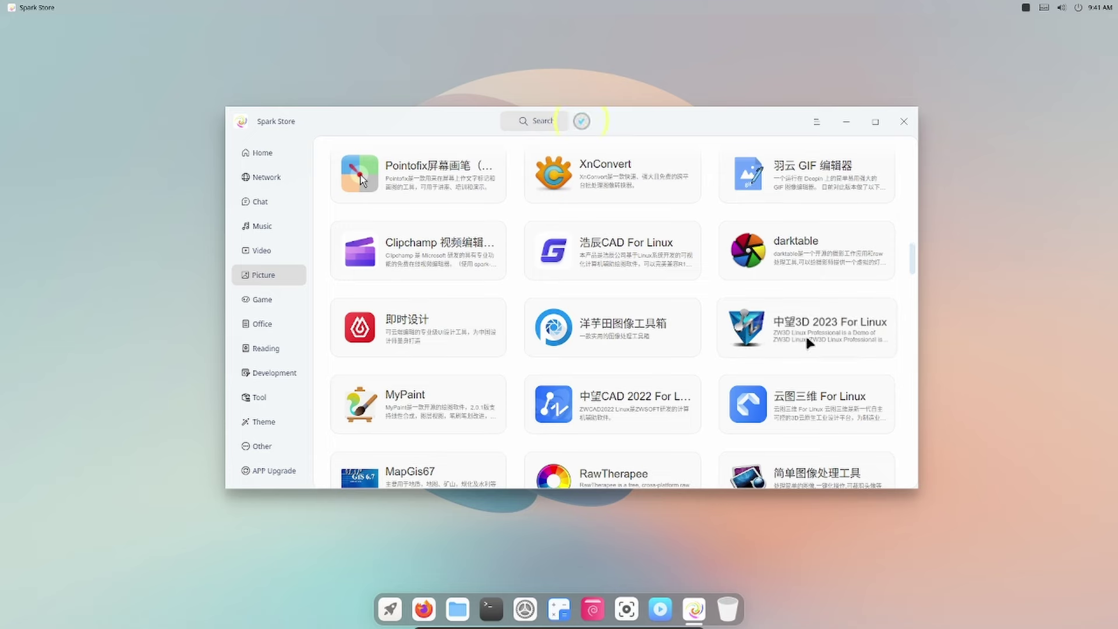
scroll(806, 333, up, 5)
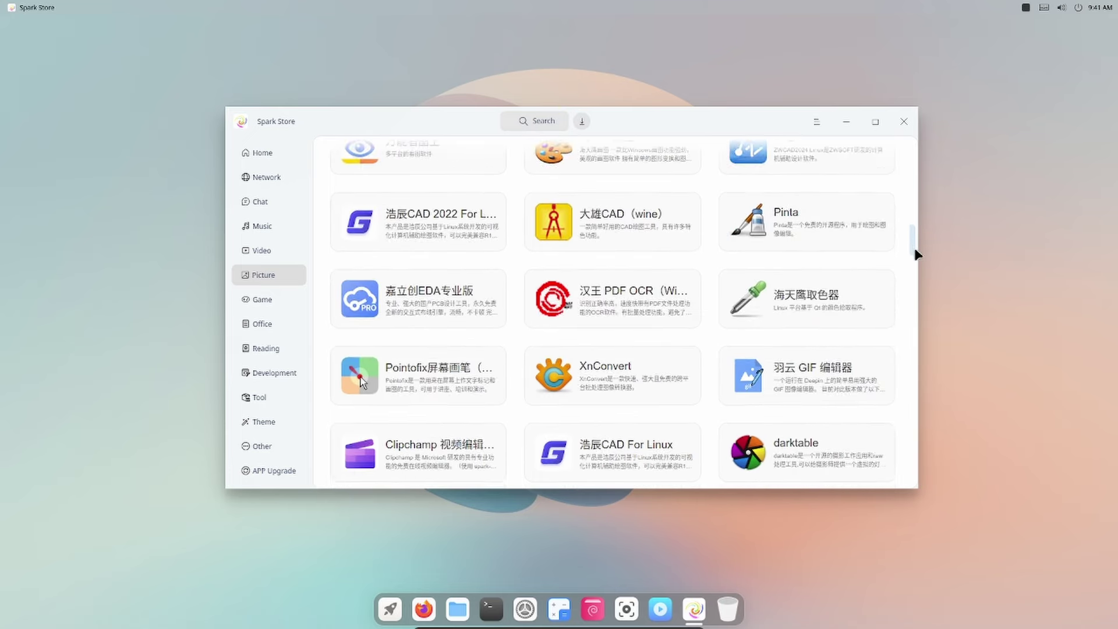
drag(915, 249, 926, 466)
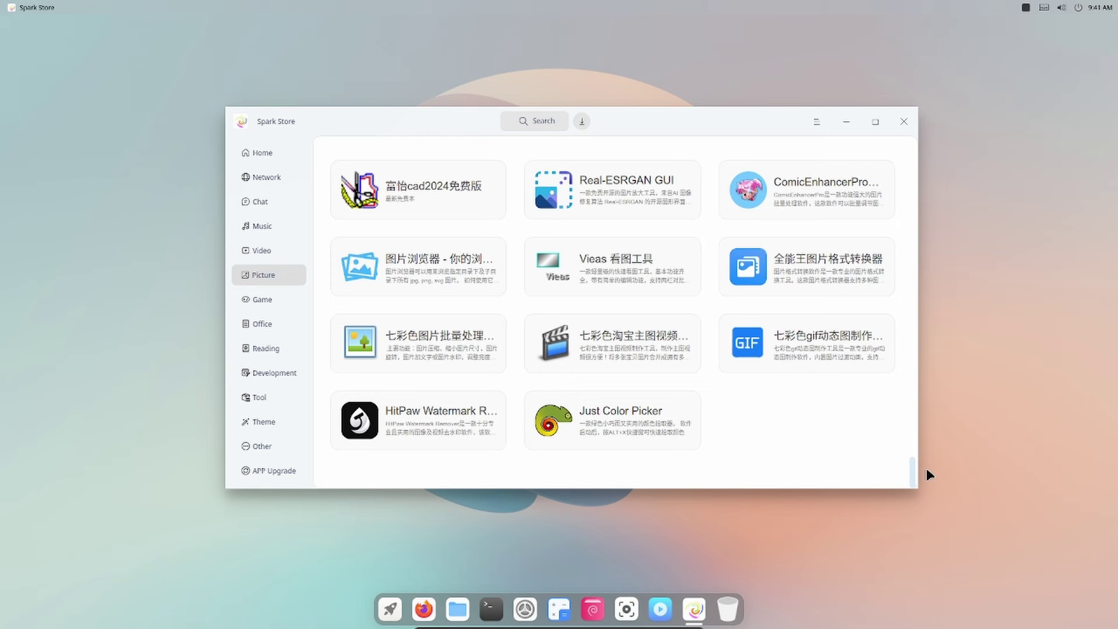
- Open the HMCL Minecraft launcher's page in the Game category and view its second screenshot enlarged, then close the preview
click(269, 303)
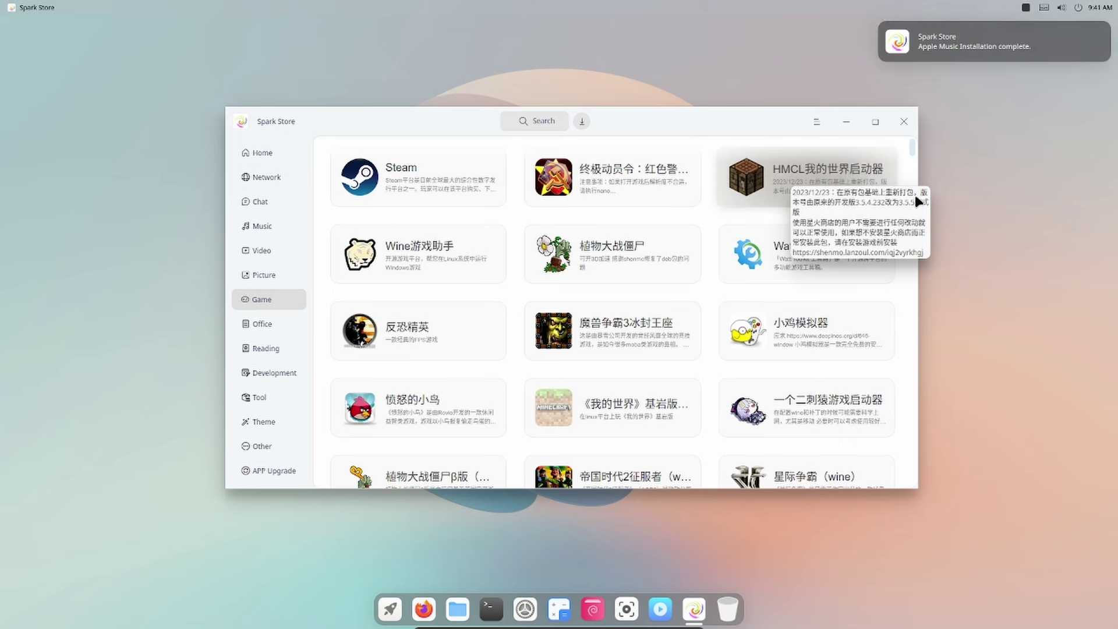
click(795, 180)
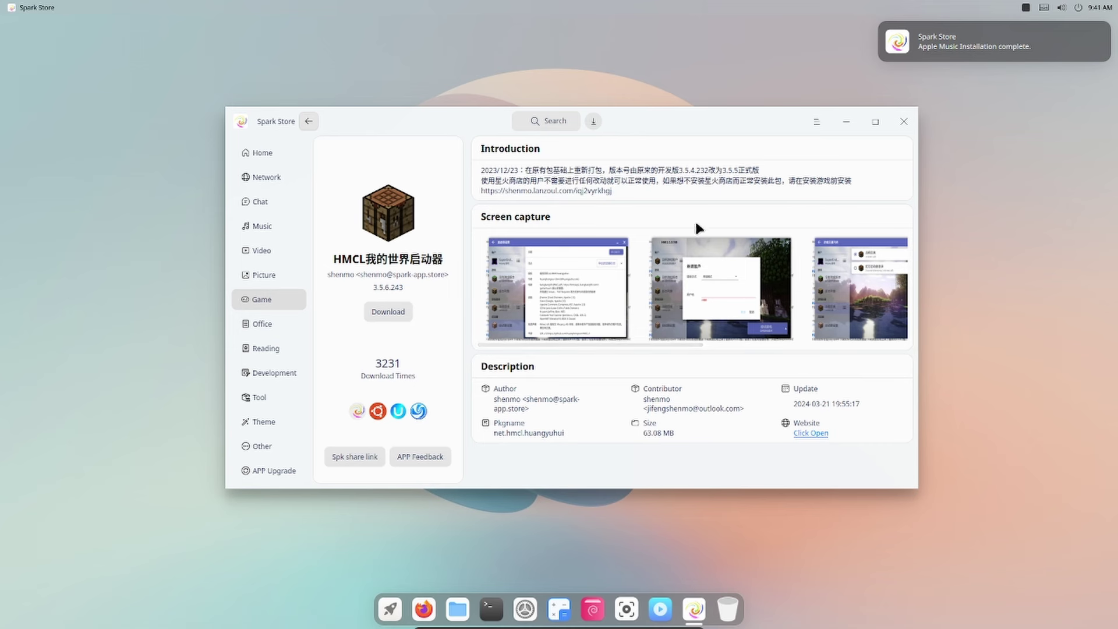
click(728, 304)
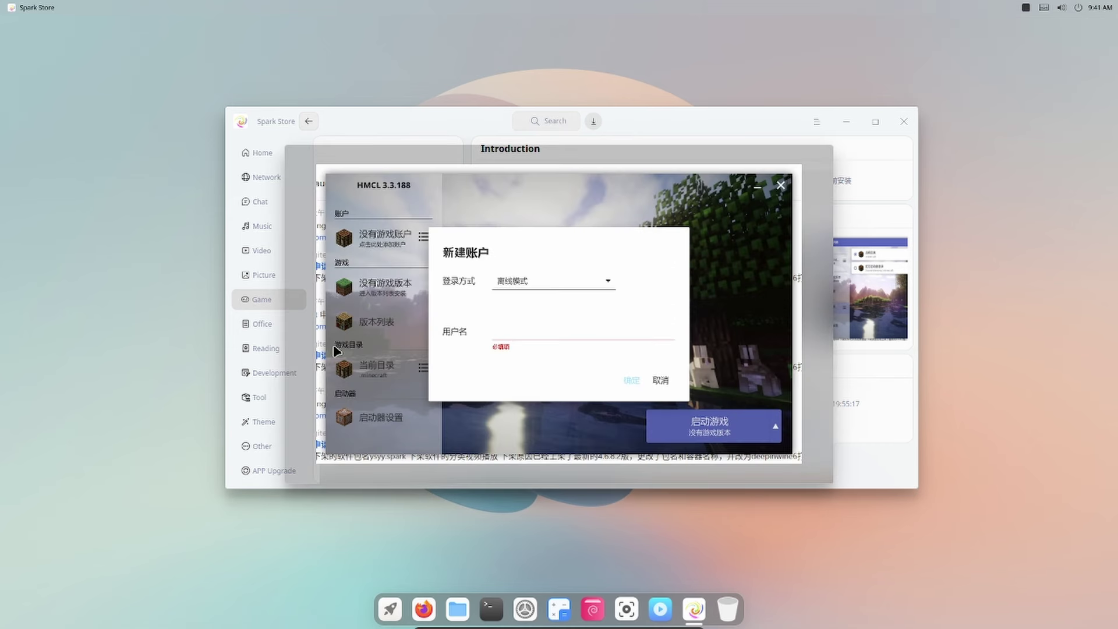
click(900, 304)
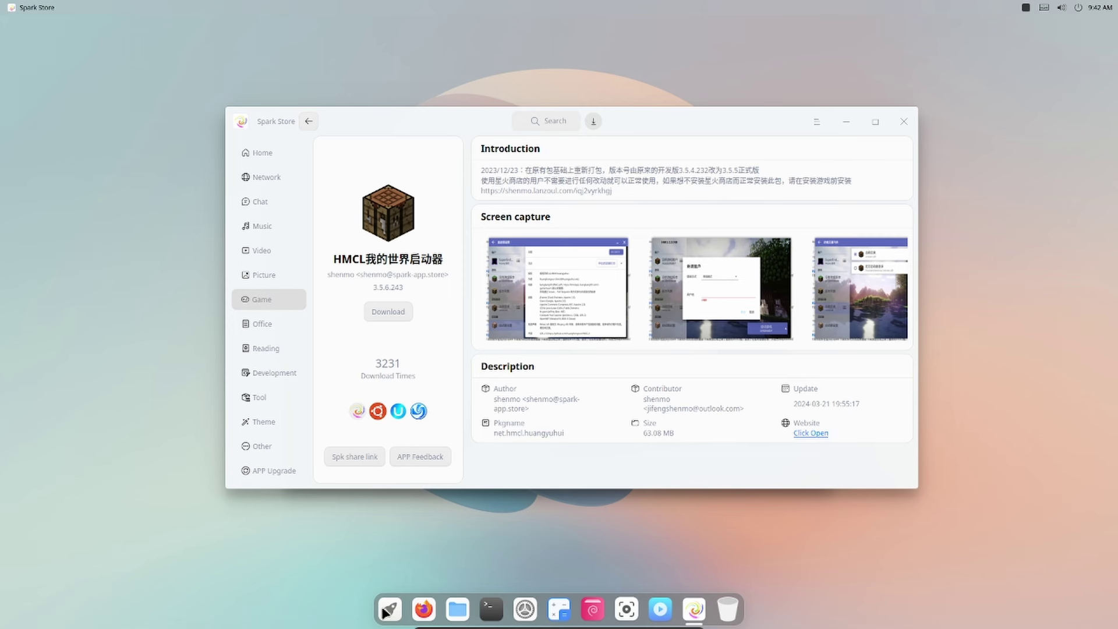
- Find Microsoft Edge (dev) among the installed applications and launch it
key(super)
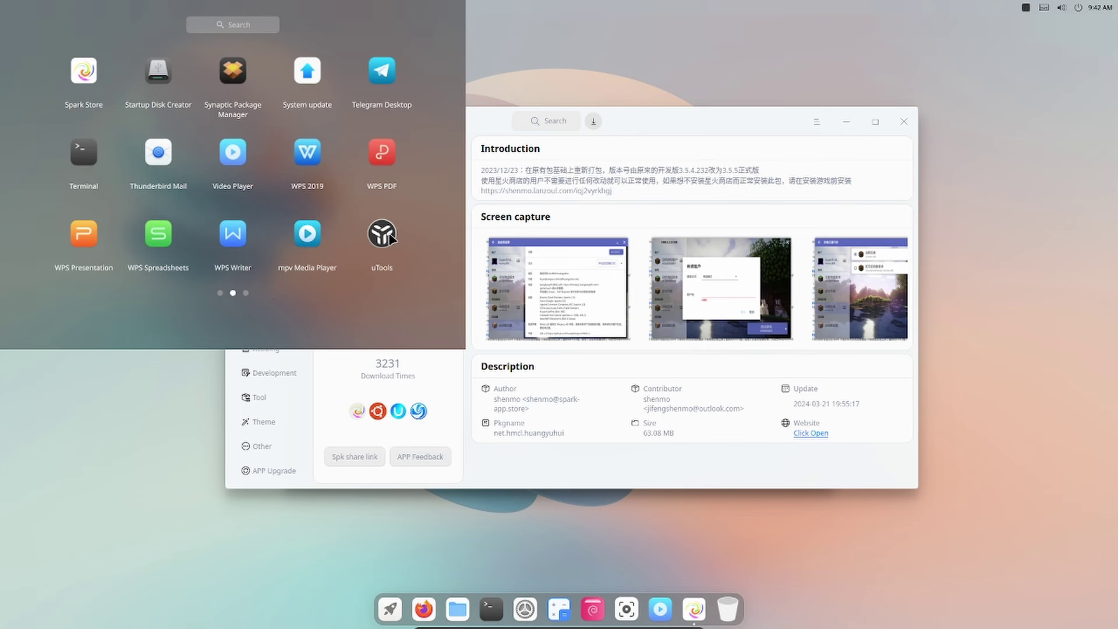
click(246, 295)
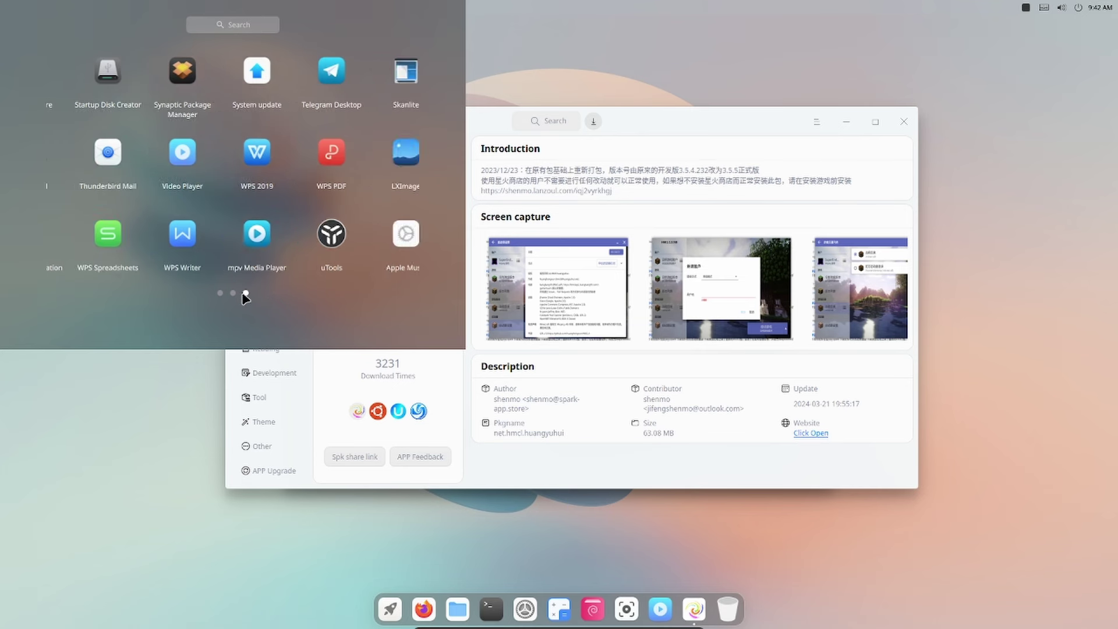
click(233, 293)
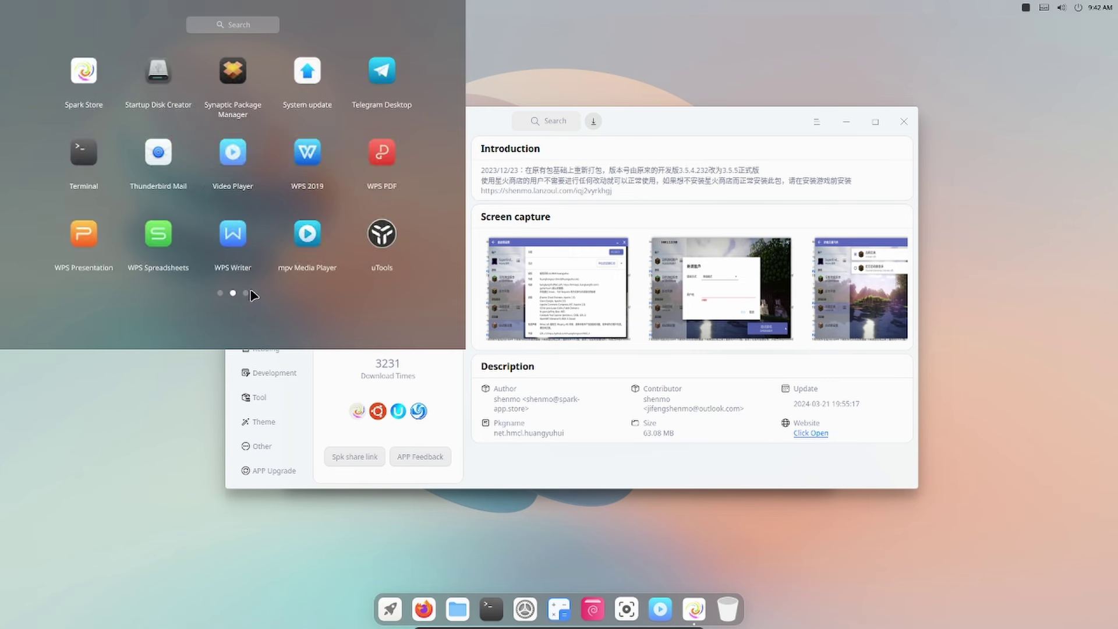
click(246, 293)
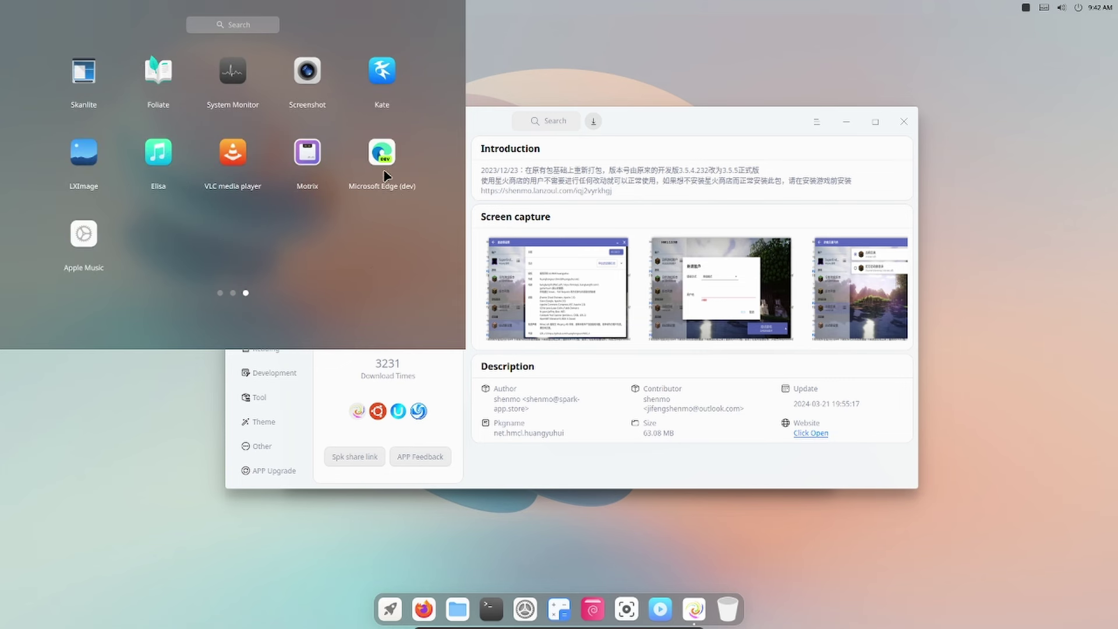
click(376, 153)
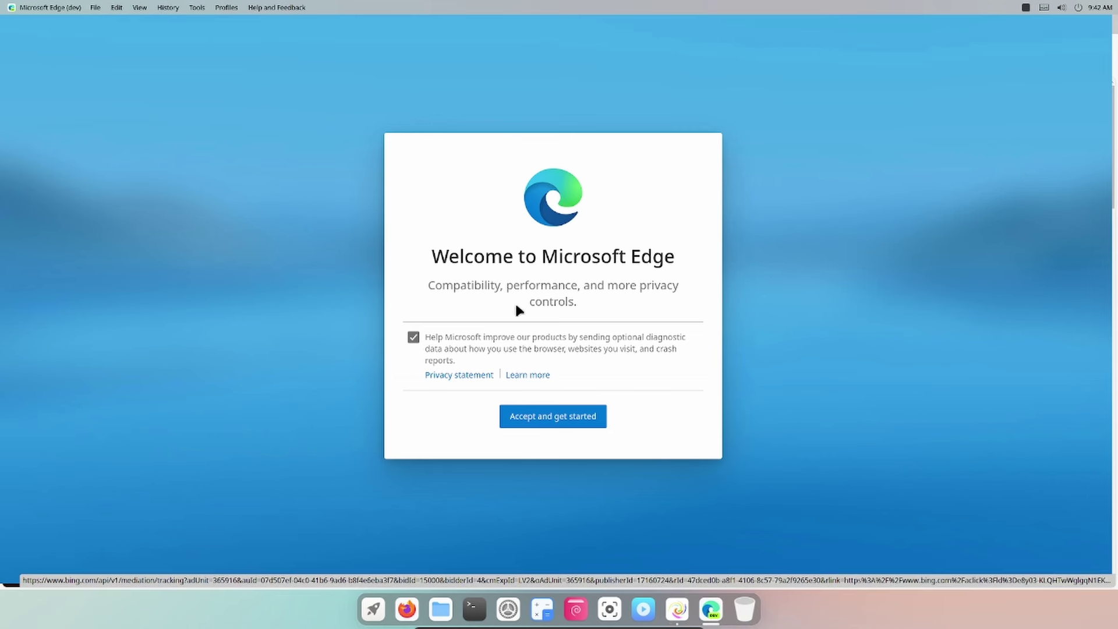
- Accept the Microsoft Edge welcome terms, set the new tab page to the Focused layout, and dismiss the sync sign-in offer
click(552, 417)
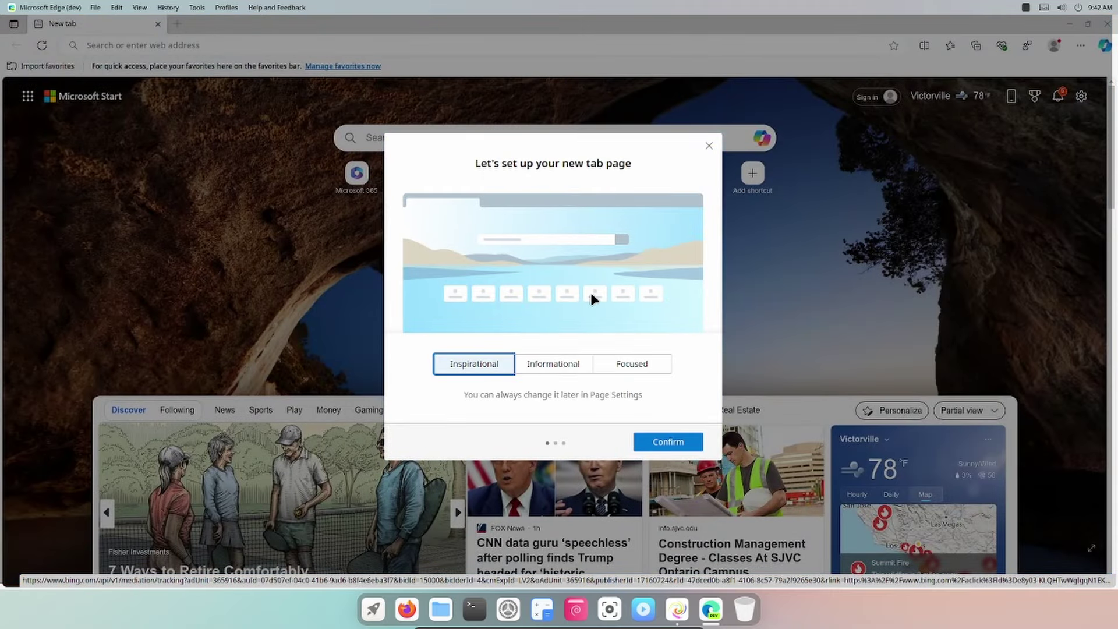
click(547, 366)
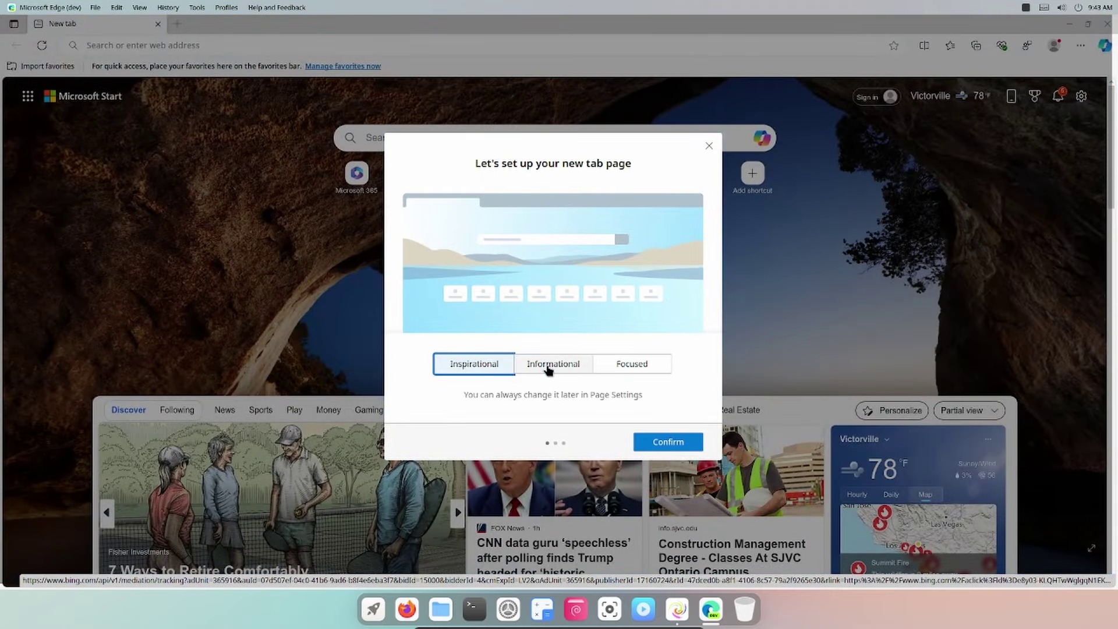
click(650, 373)
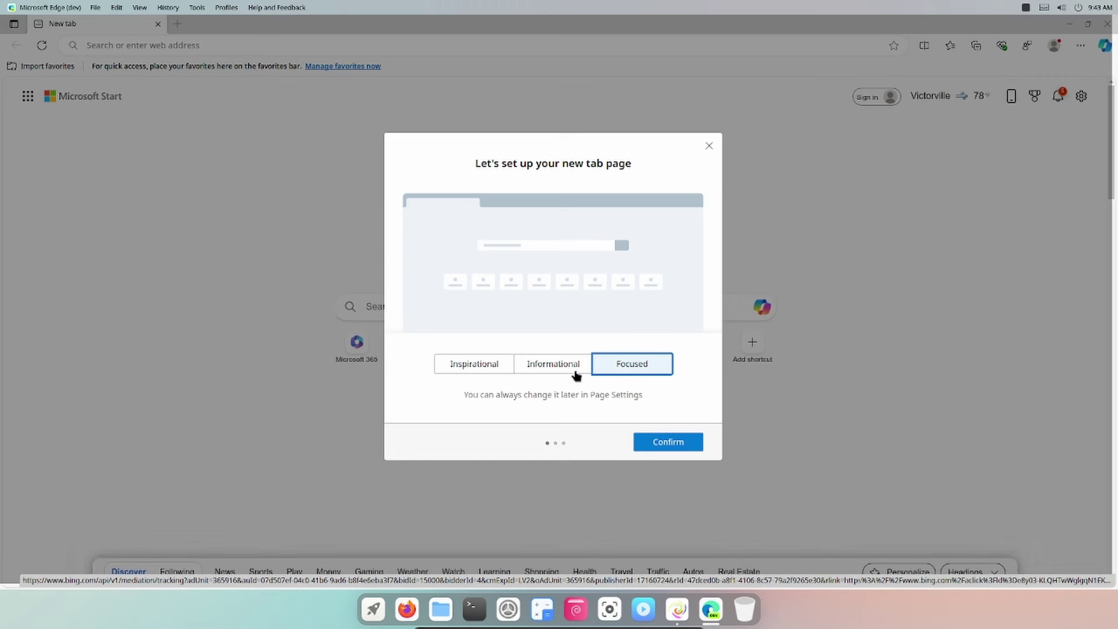
click(482, 370)
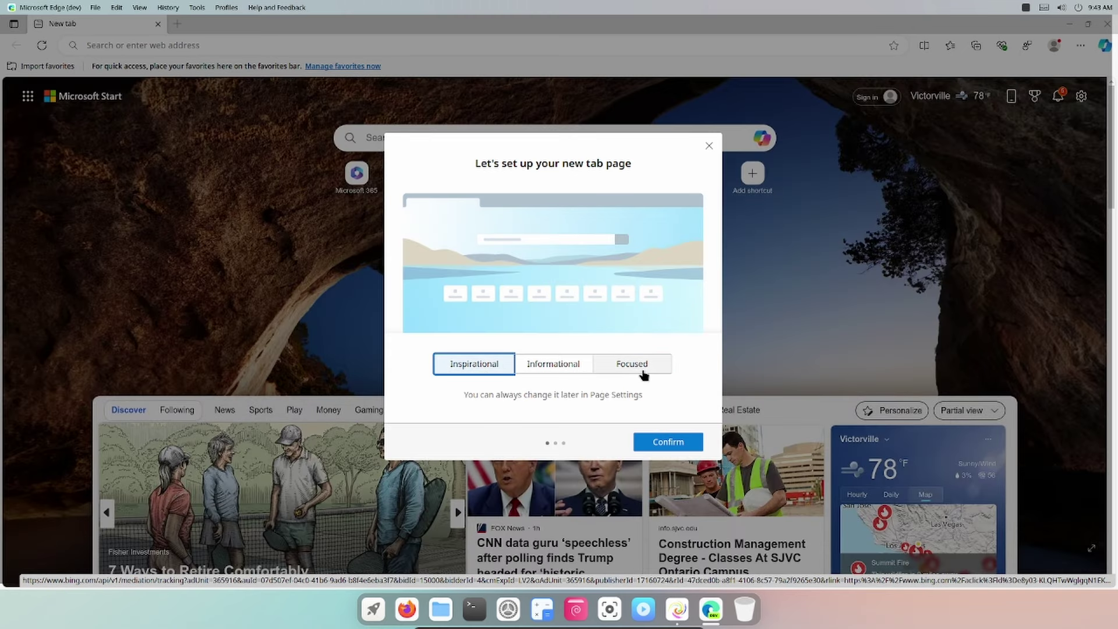
click(641, 368)
click(667, 442)
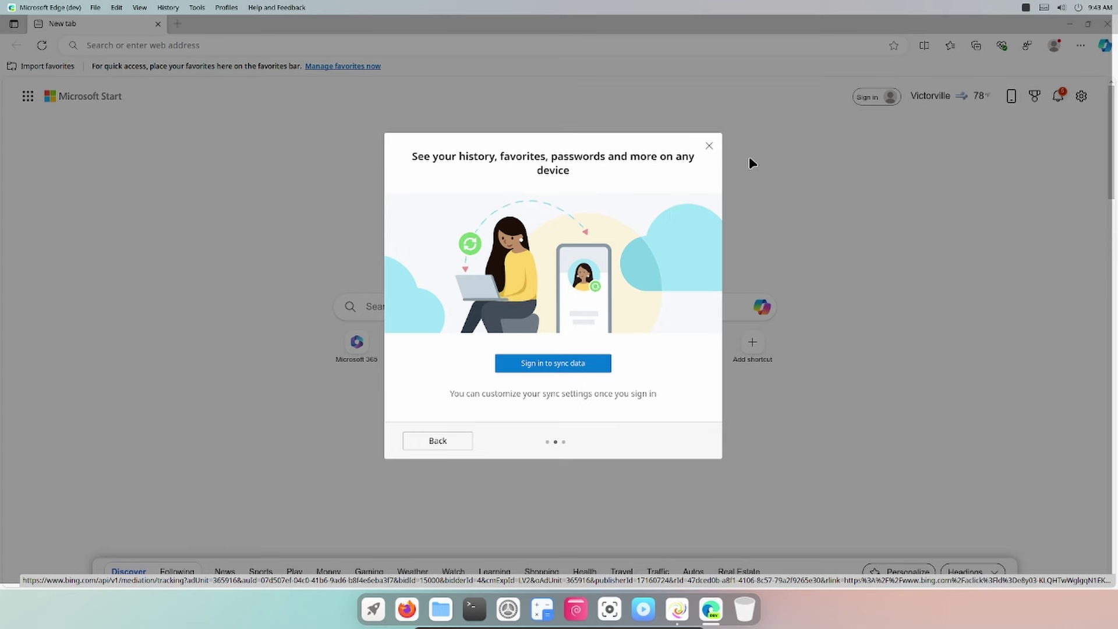
click(706, 146)
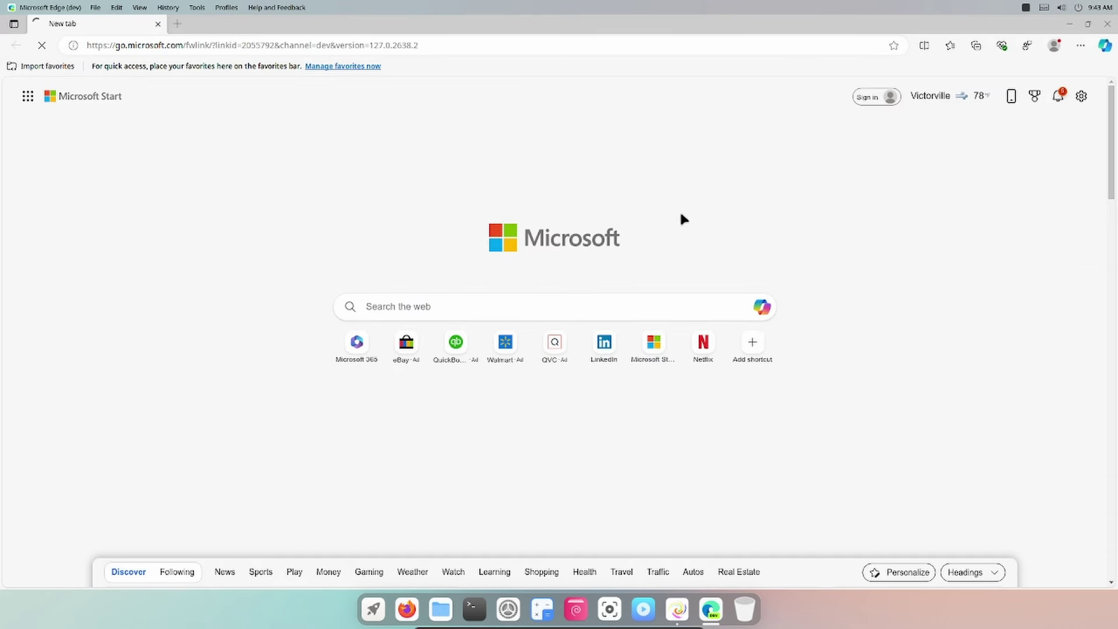
- Return from the Edge Developer page to the new tab page and open the trending Jimmy Carter search
click(657, 308)
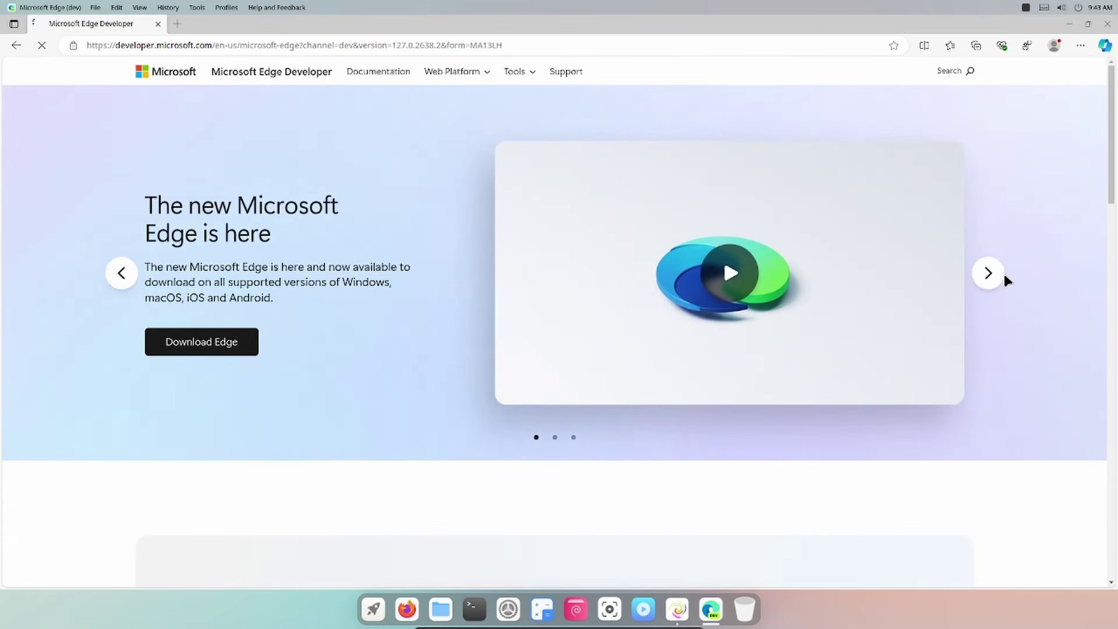
click(20, 45)
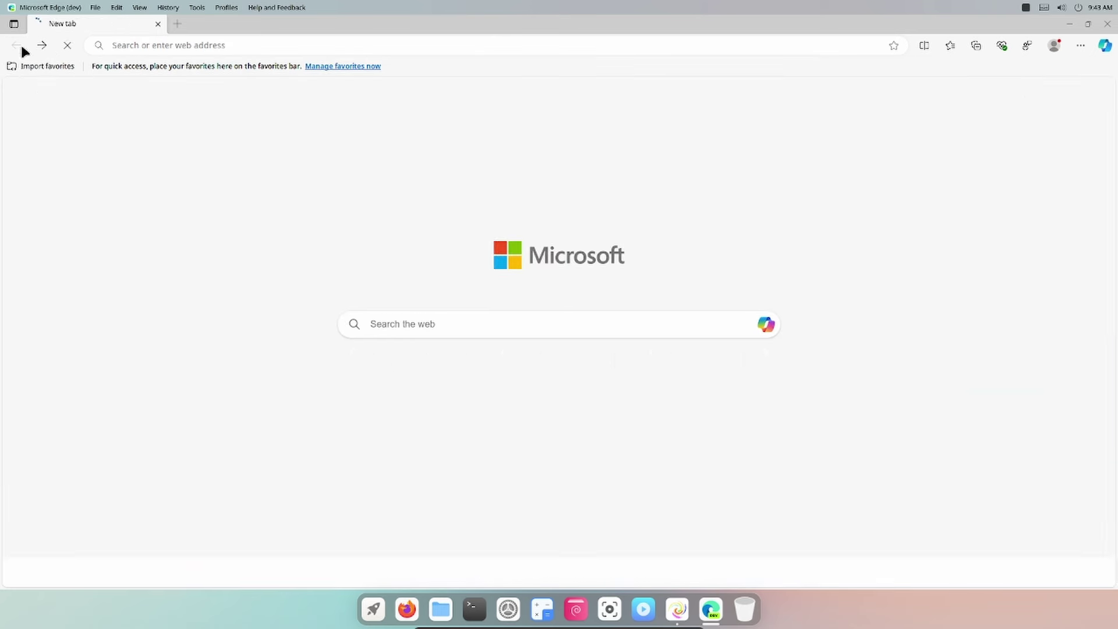
click(497, 317)
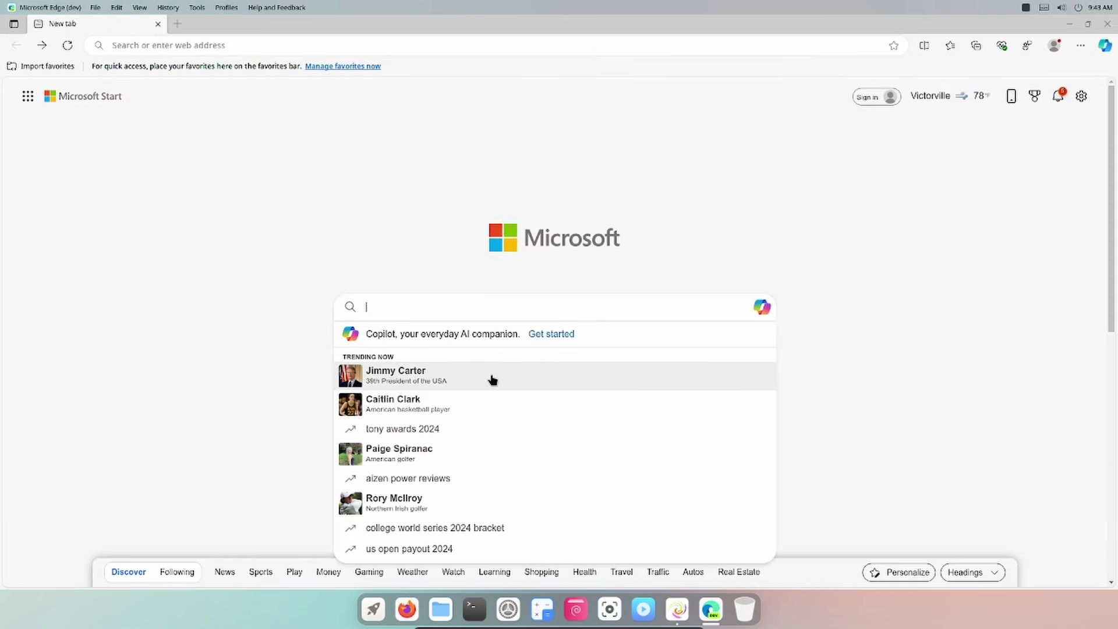
click(427, 381)
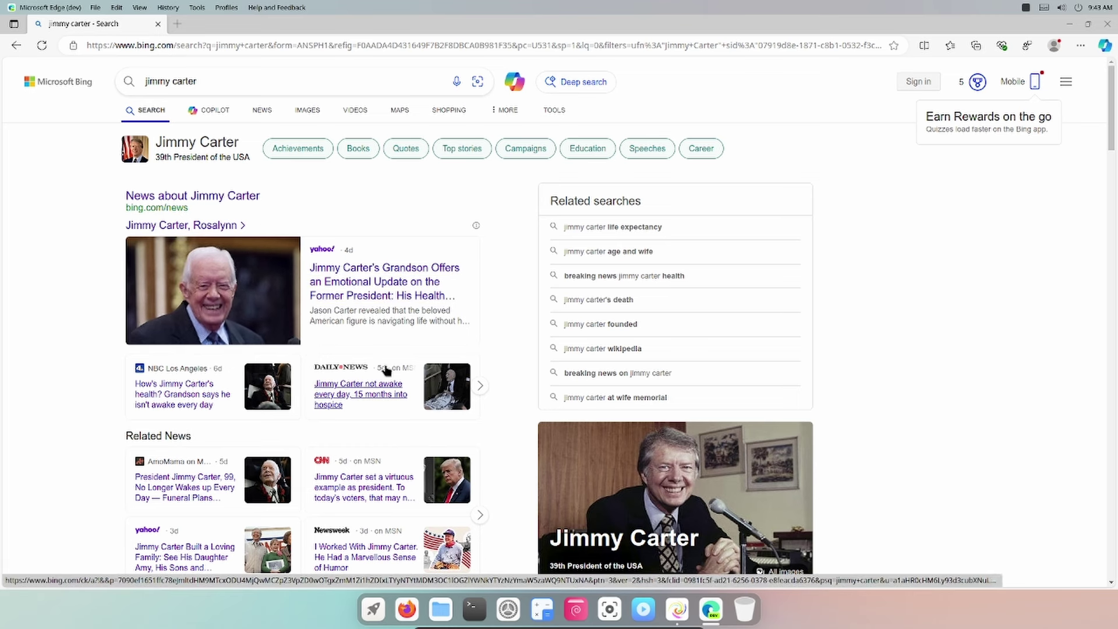
- Look through the Jimmy Carter search results, return to their beginning, and close the browser
drag(1101, 121, 1110, 180)
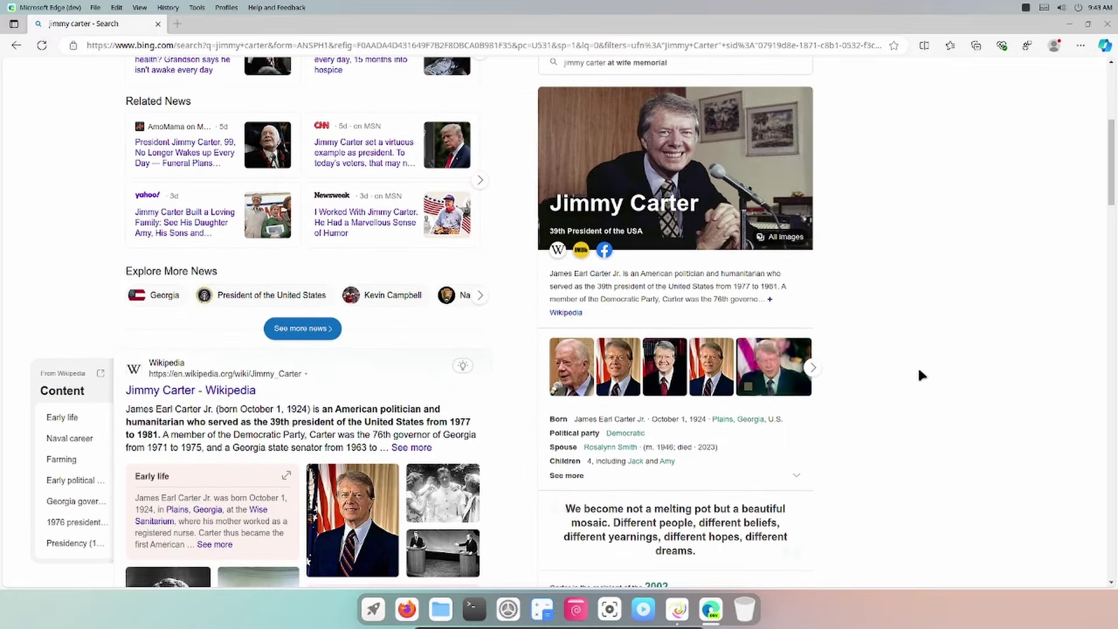
scroll(1100, 232, up, 6)
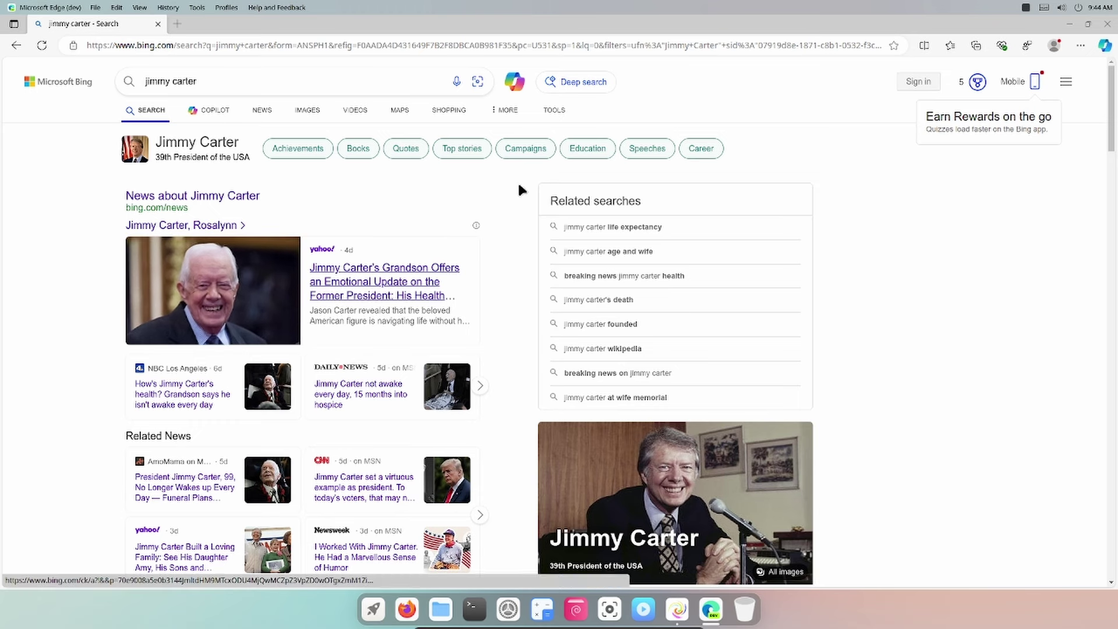
click(1108, 24)
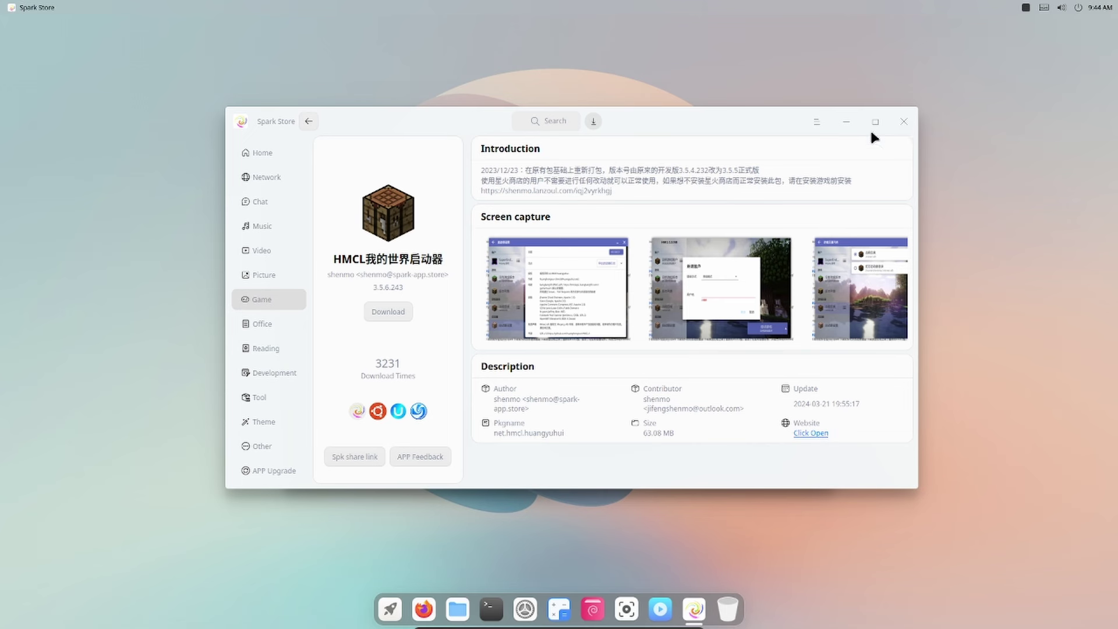
- Quit the Spark Store completely and try to launch Apple Music from the installed applications
right_click(696, 608)
click(721, 571)
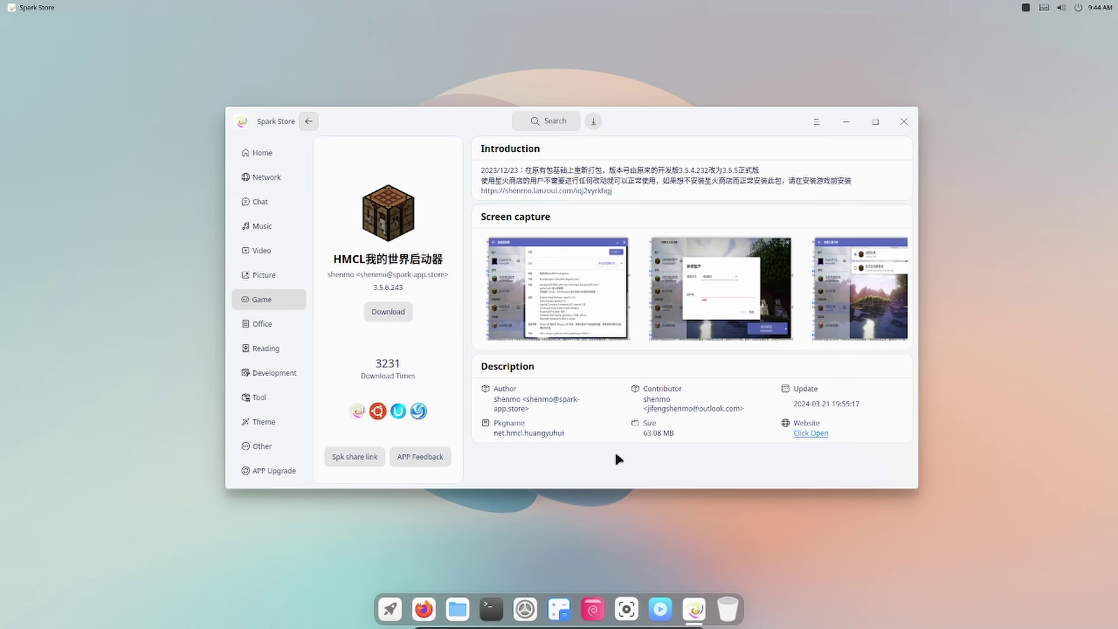
right_click(698, 605)
click(728, 574)
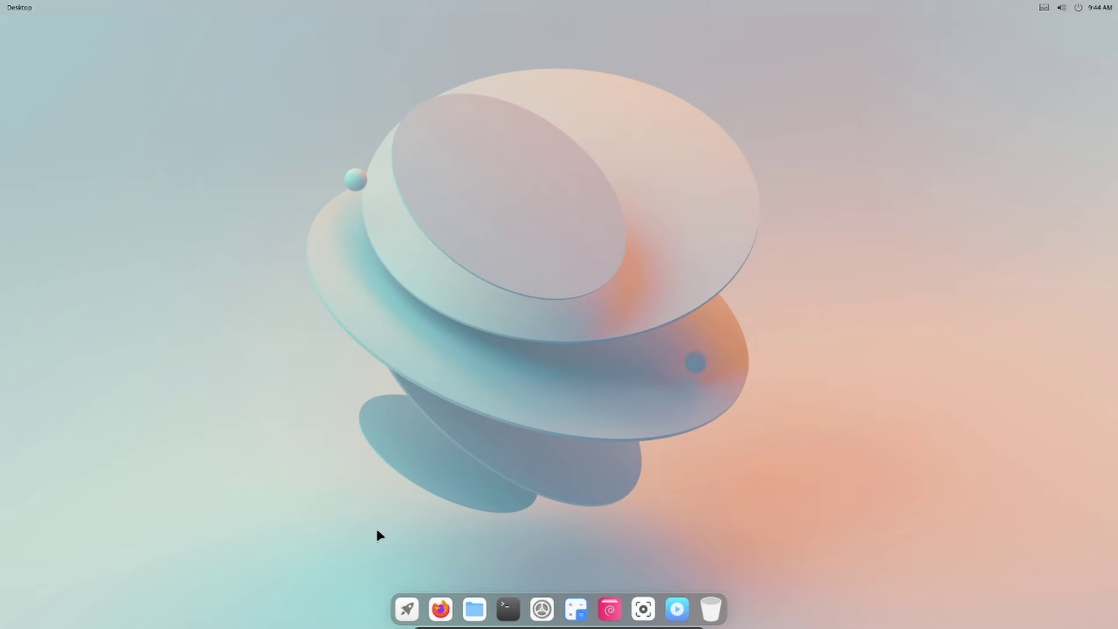
click(406, 609)
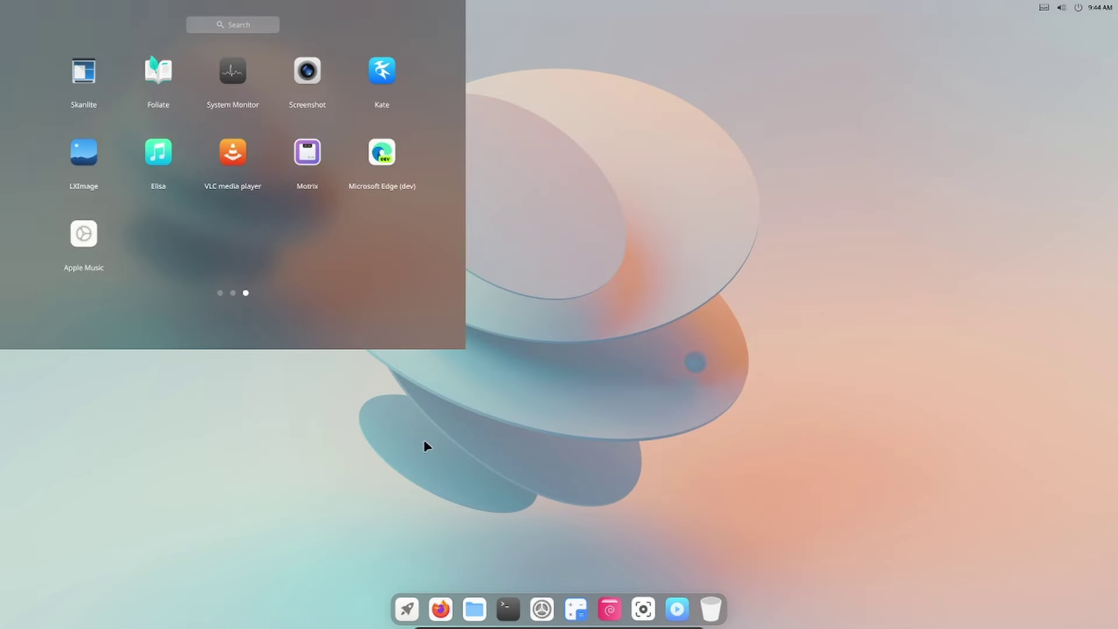
click(75, 239)
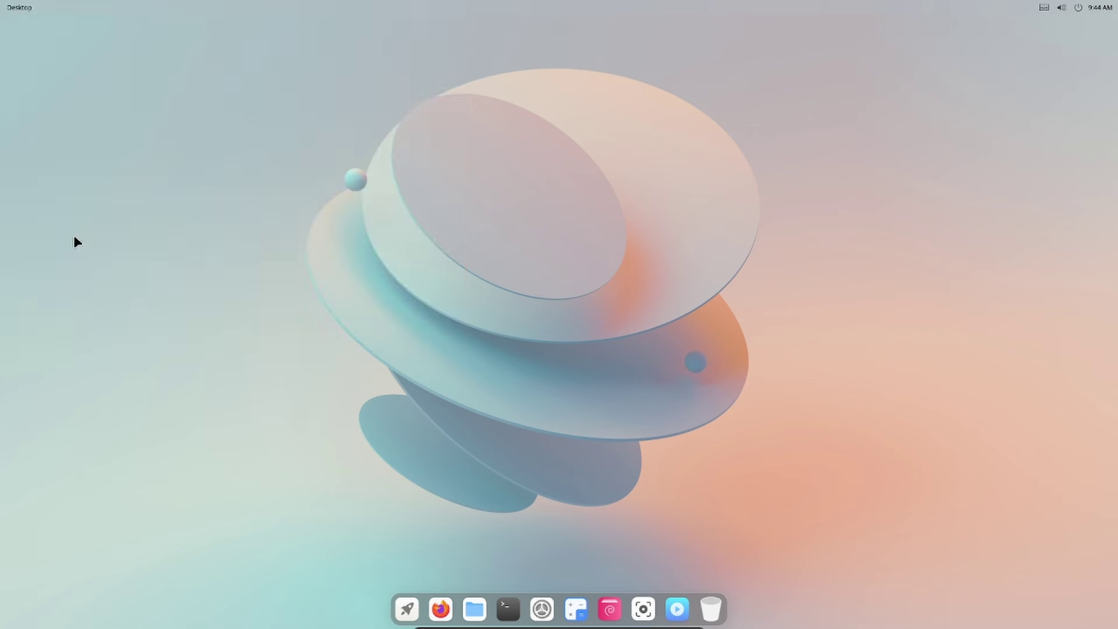
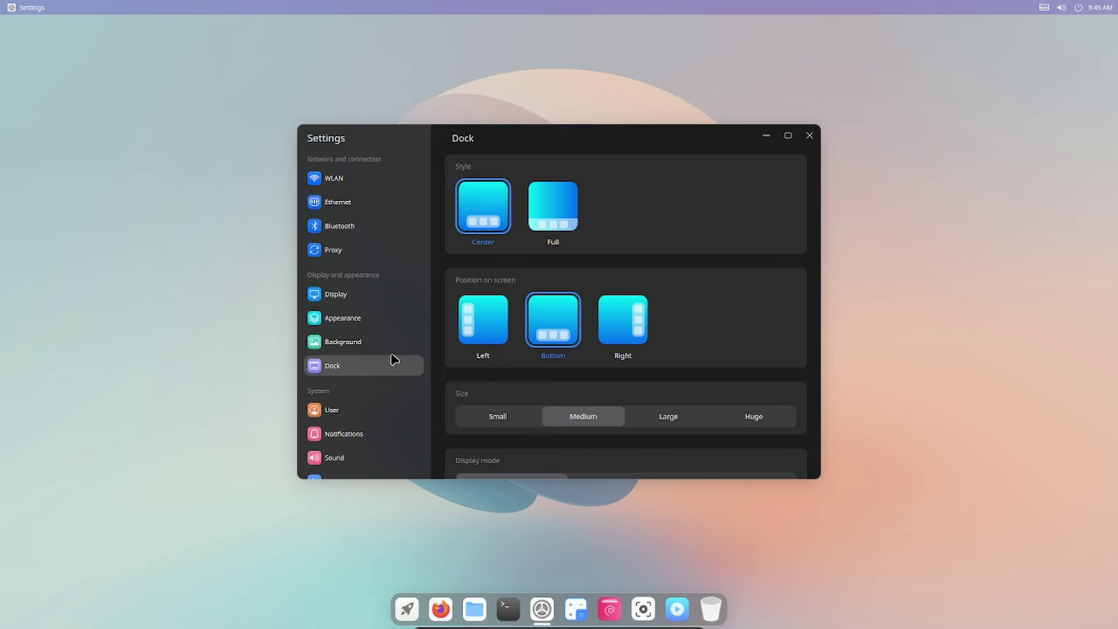
- Set the desktop background to the purple abstract picture with the orange wave
click(402, 344)
click(544, 431)
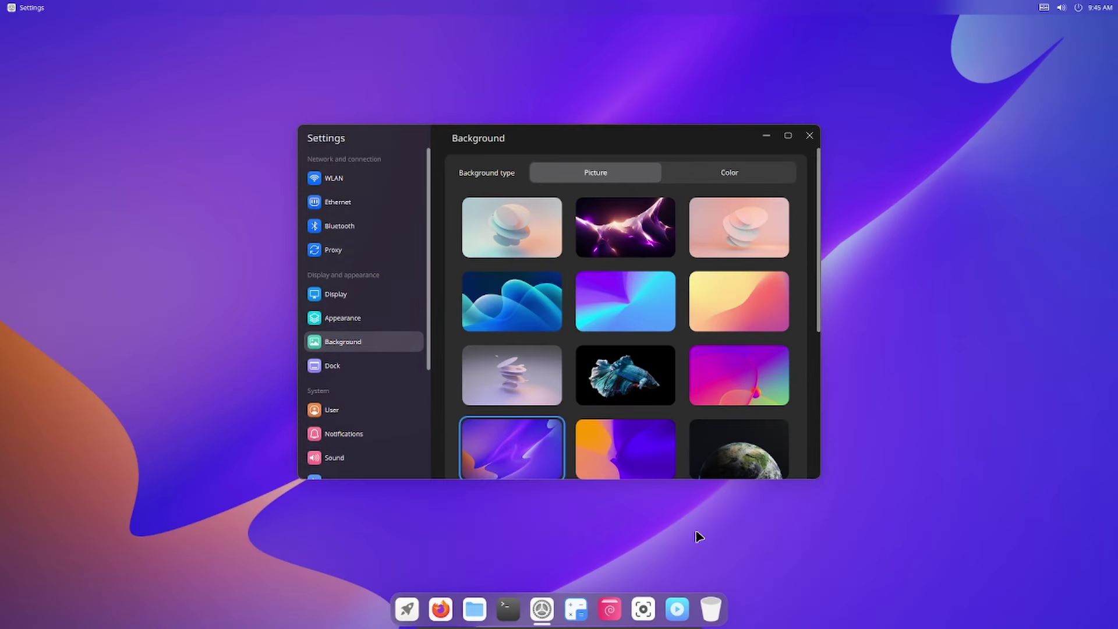
- View the User, Notifications and Sound settings and the remaining system categories, and close Settings
click(382, 411)
click(385, 434)
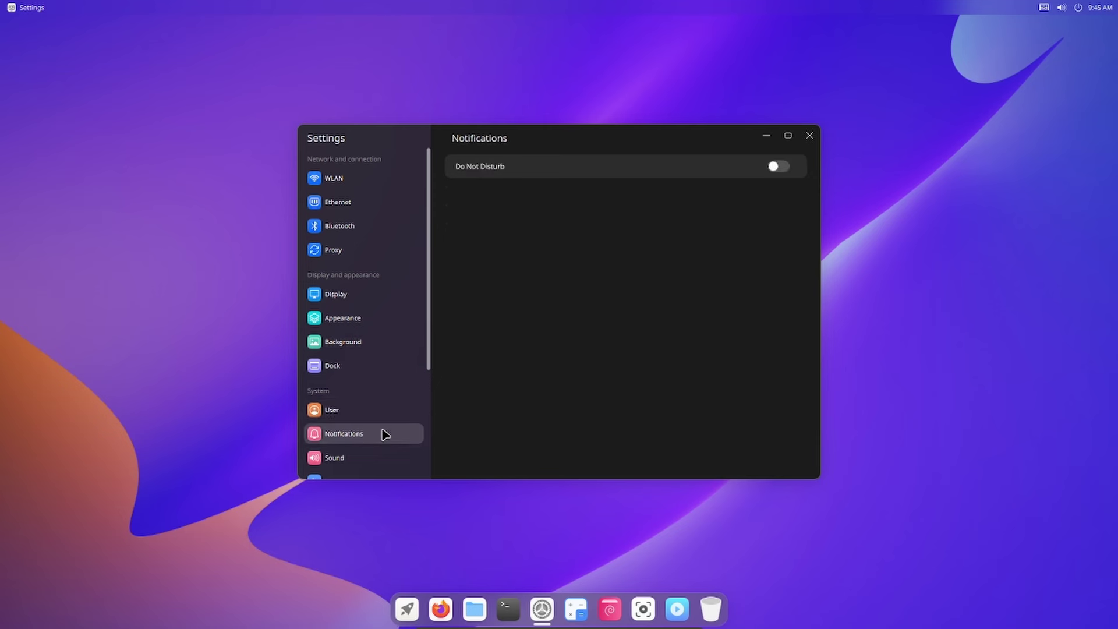
click(372, 460)
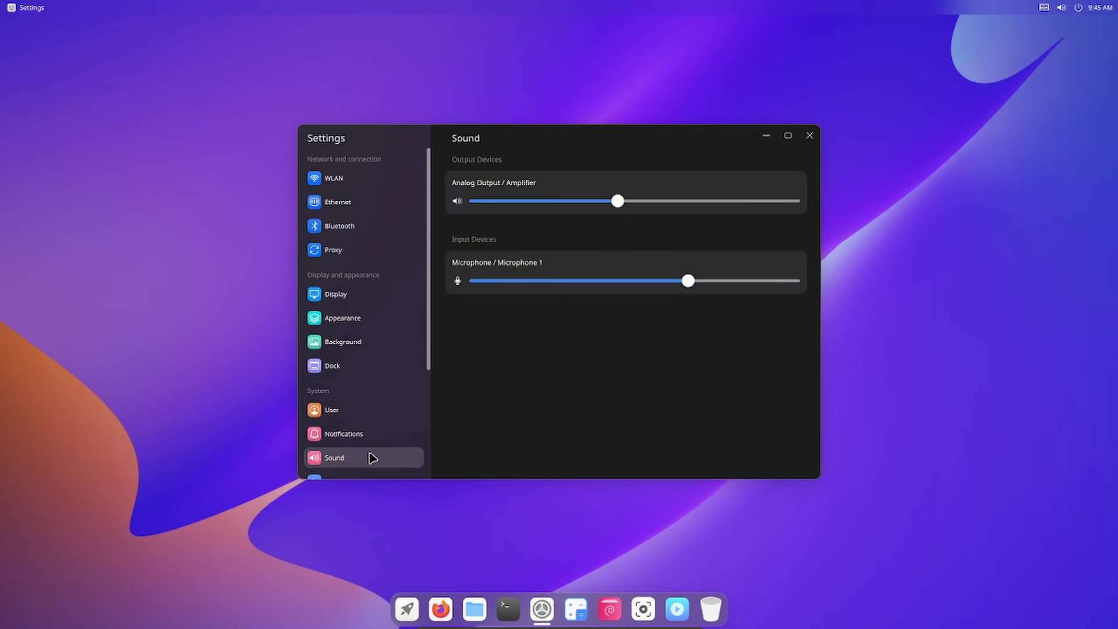
scroll(372, 459, down, 3)
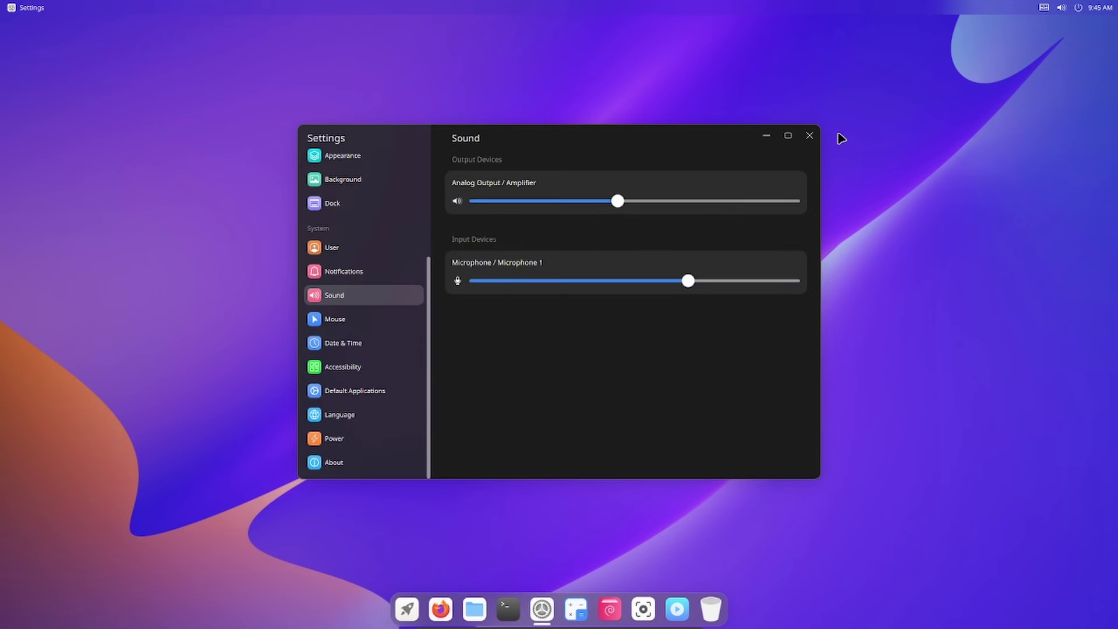
click(810, 136)
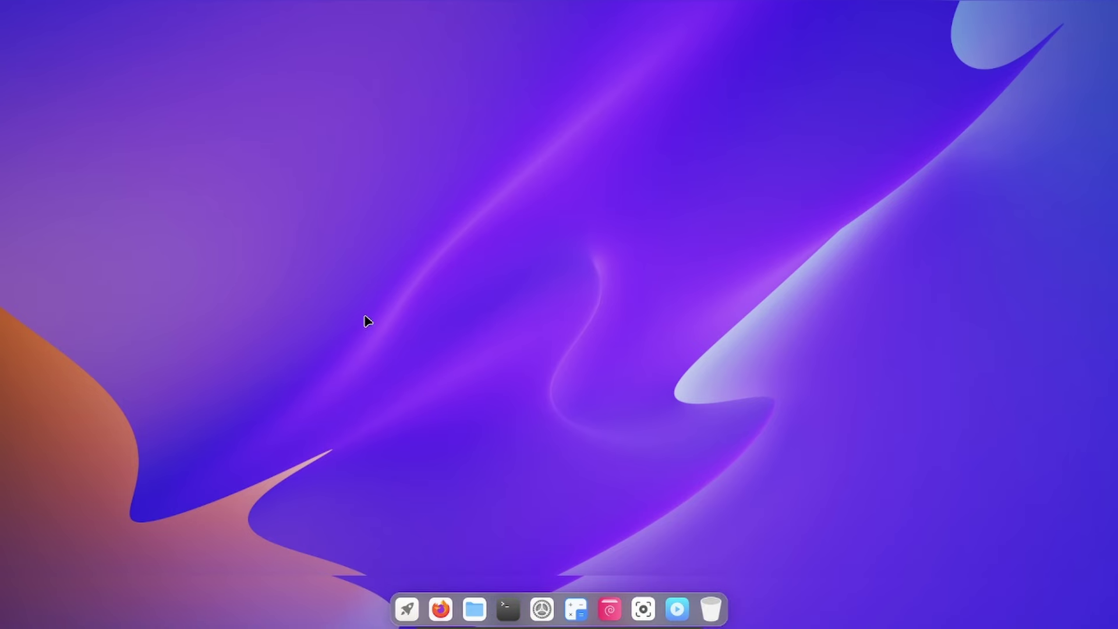
- Retry launching Apple Music and open the Spark Store from the installed applications
key(super)
click(81, 249)
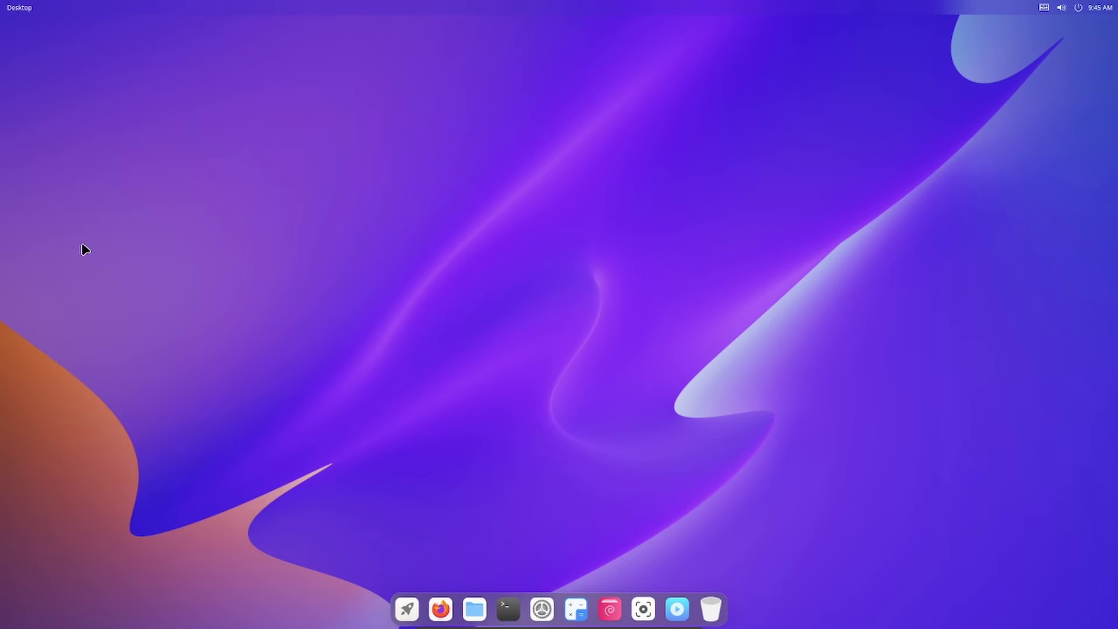
click(408, 609)
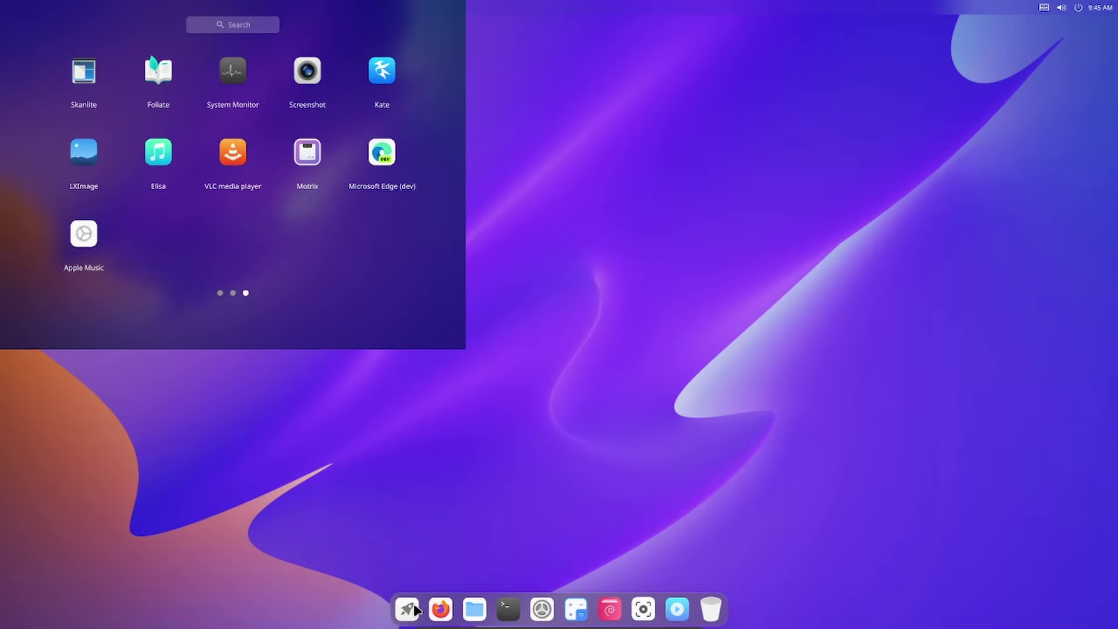
click(233, 293)
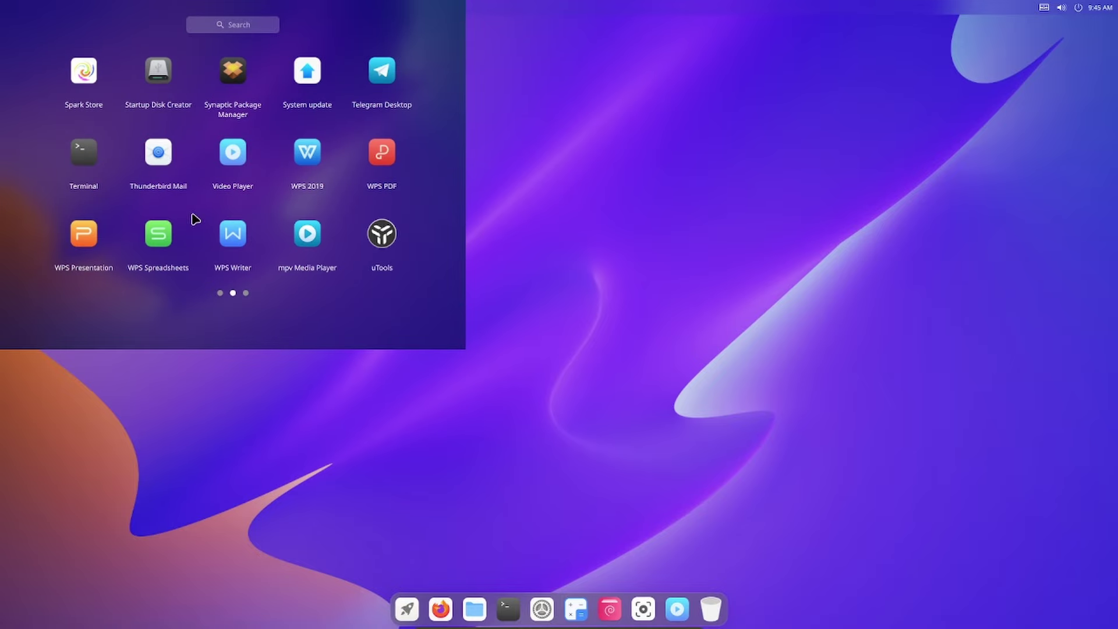
click(95, 76)
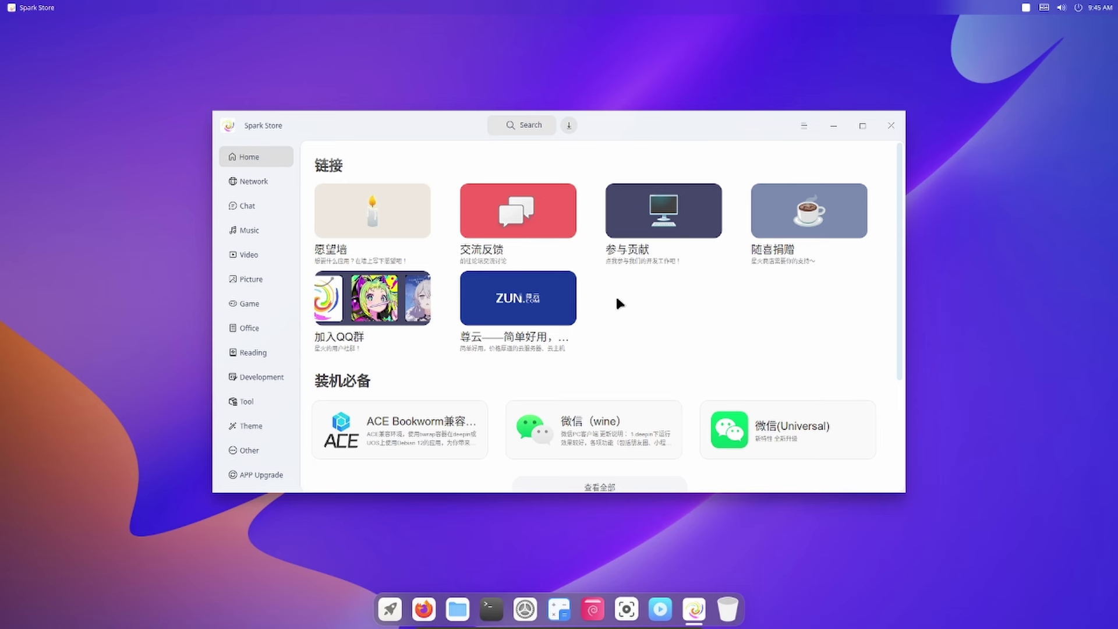
- Open the Wine运行器 page from the 社区精品 section of the Spark Store home page and examine its introduction
drag(901, 291, 912, 439)
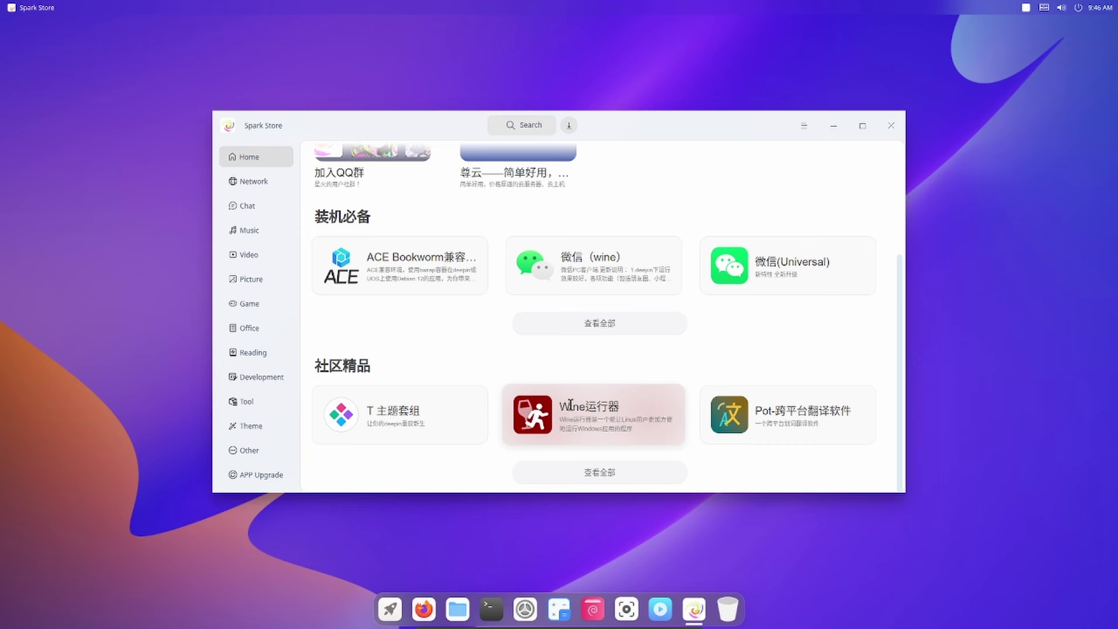
click(532, 414)
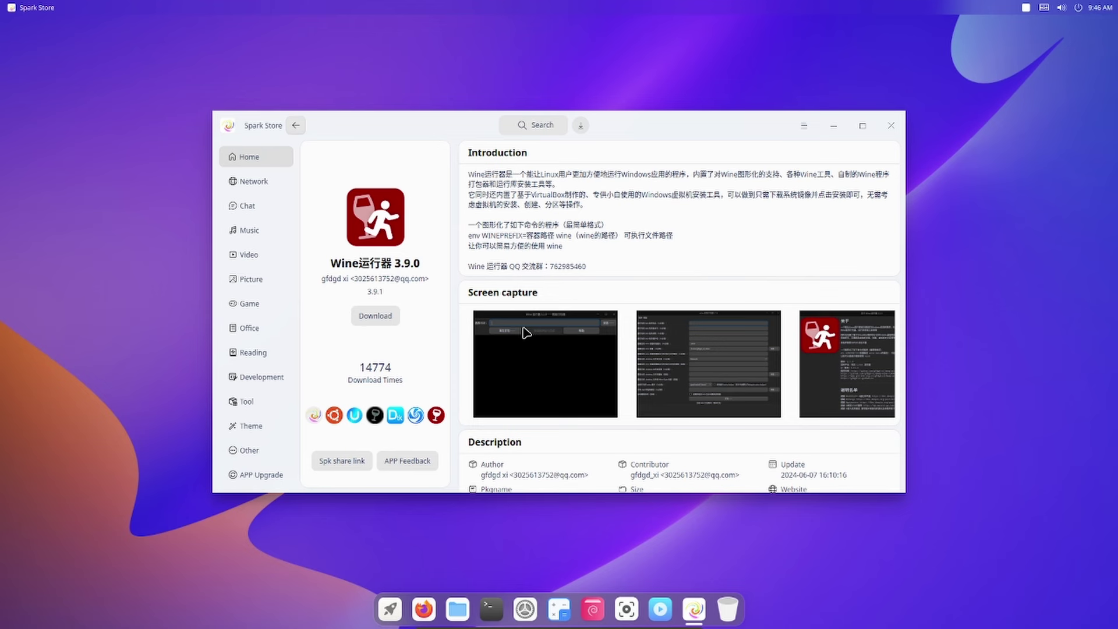
drag(714, 261, 466, 174)
click(449, 201)
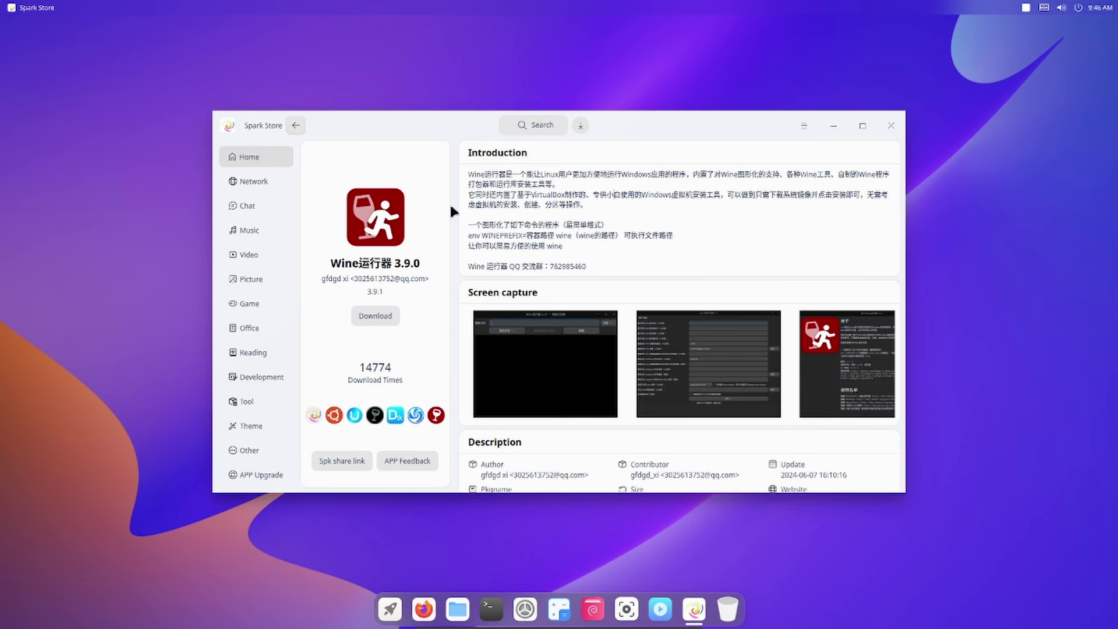
- Browse the Game category of the Spark Store through to the end of its list
click(265, 302)
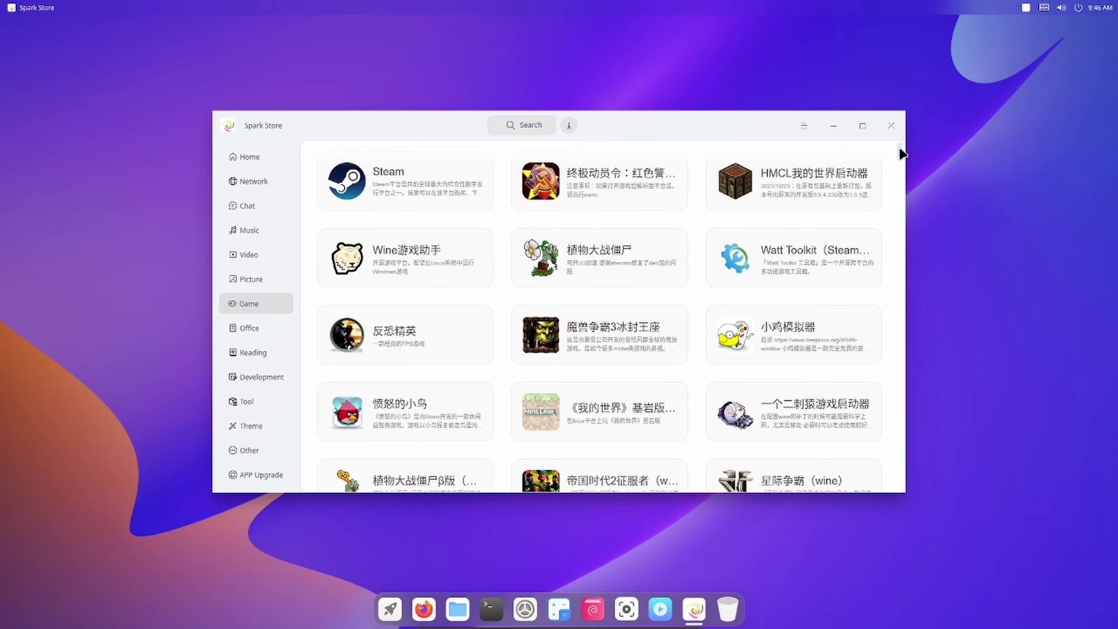
scroll(900, 163, down, 5)
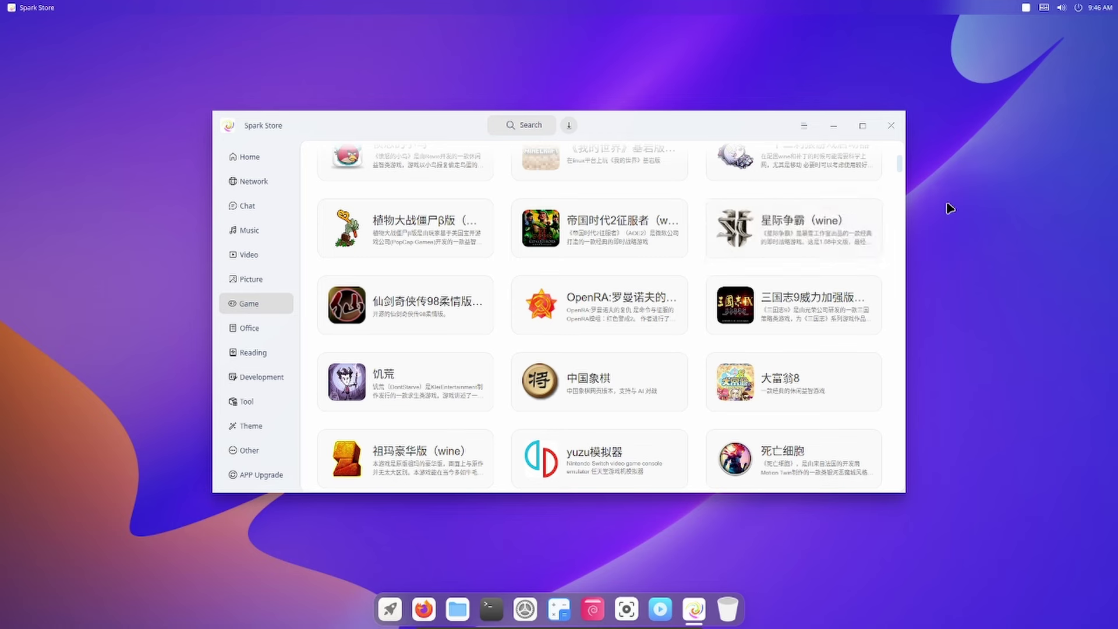
drag(903, 169, 905, 173)
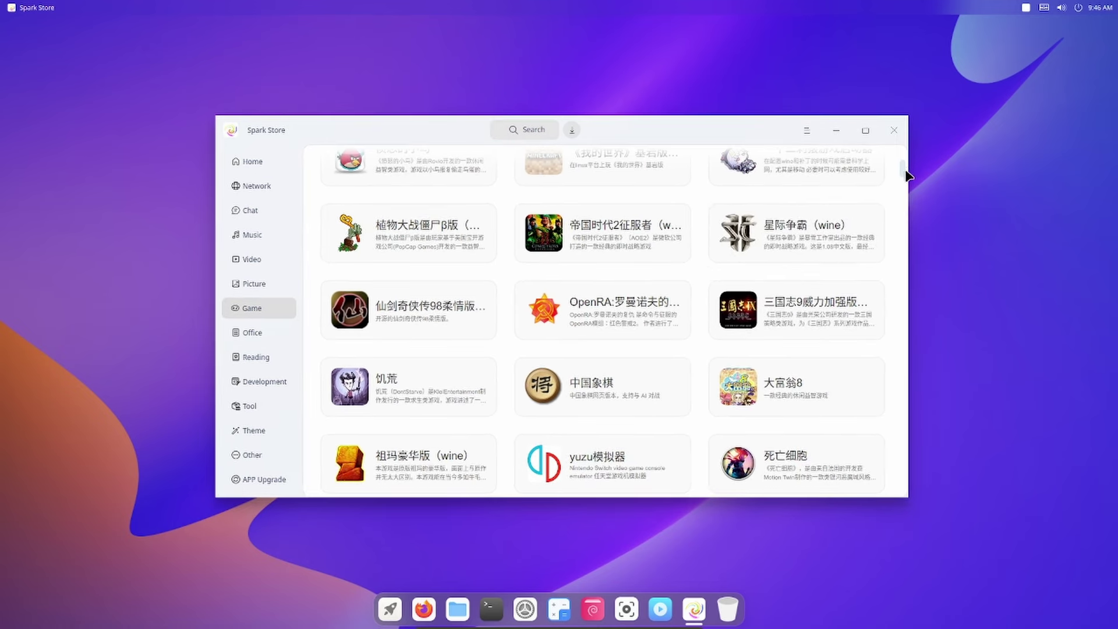
scroll(902, 178, down, 6)
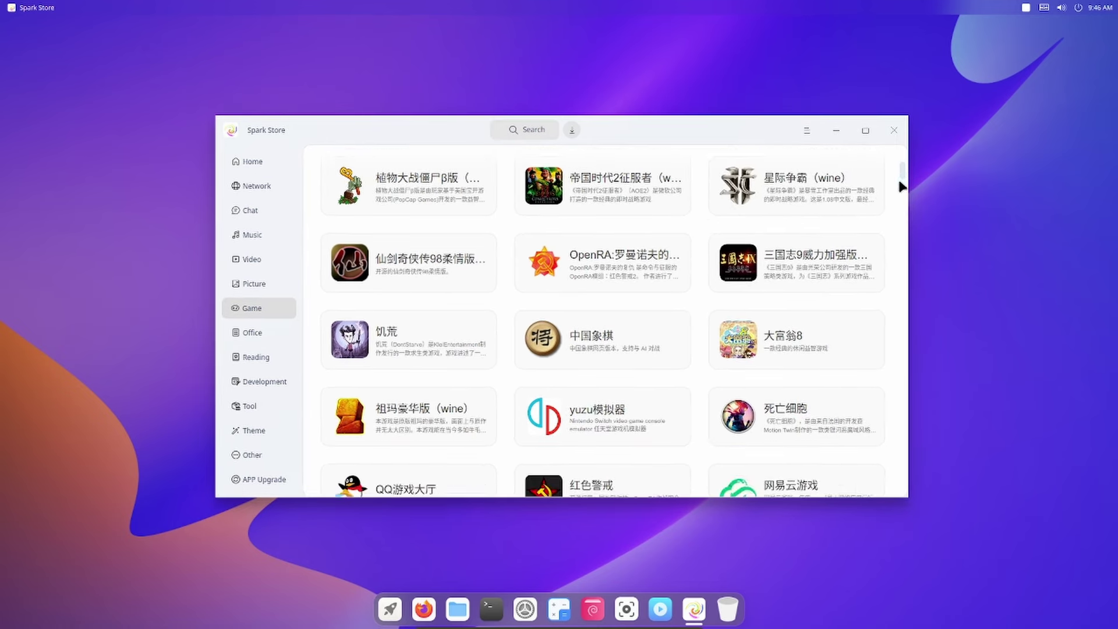
drag(902, 194, 904, 317)
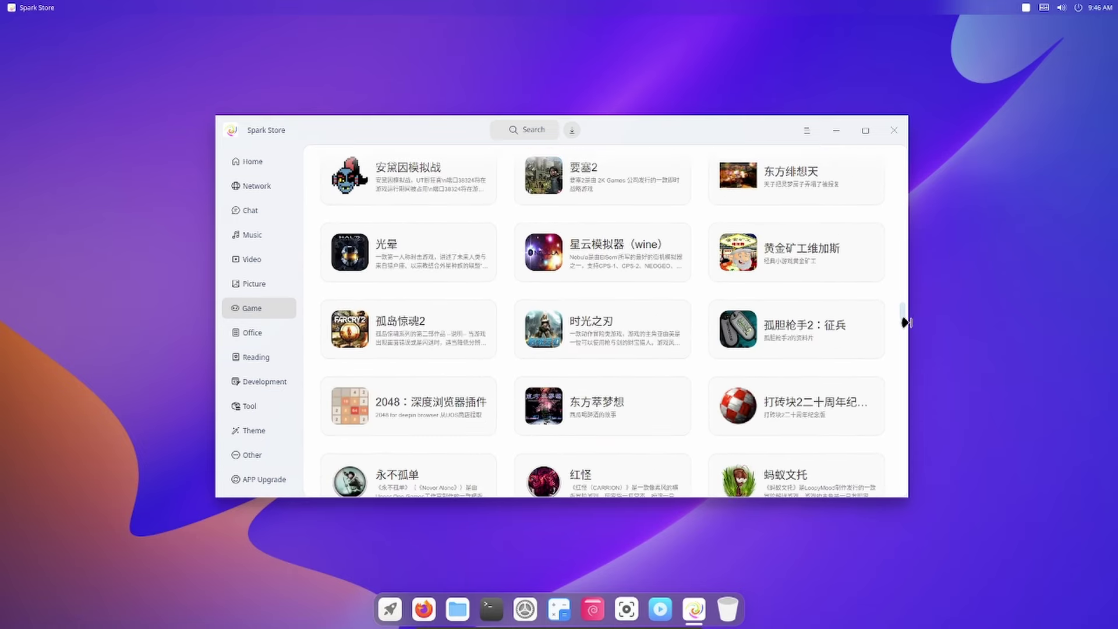
scroll(748, 362, down, 1)
scroll(749, 366, down, 2)
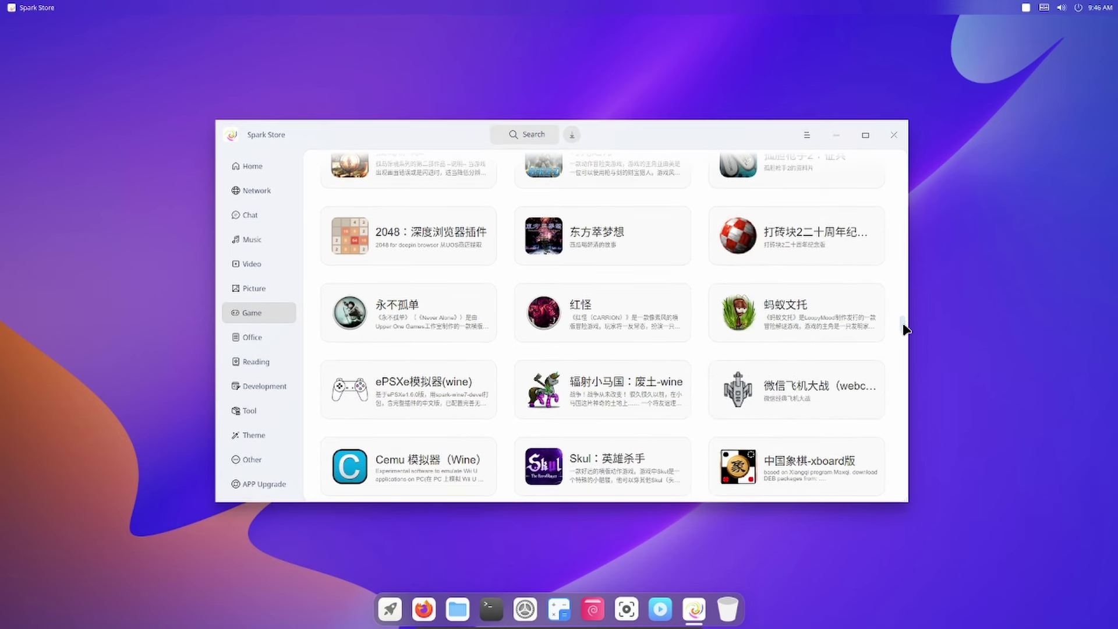
drag(907, 324, 906, 501)
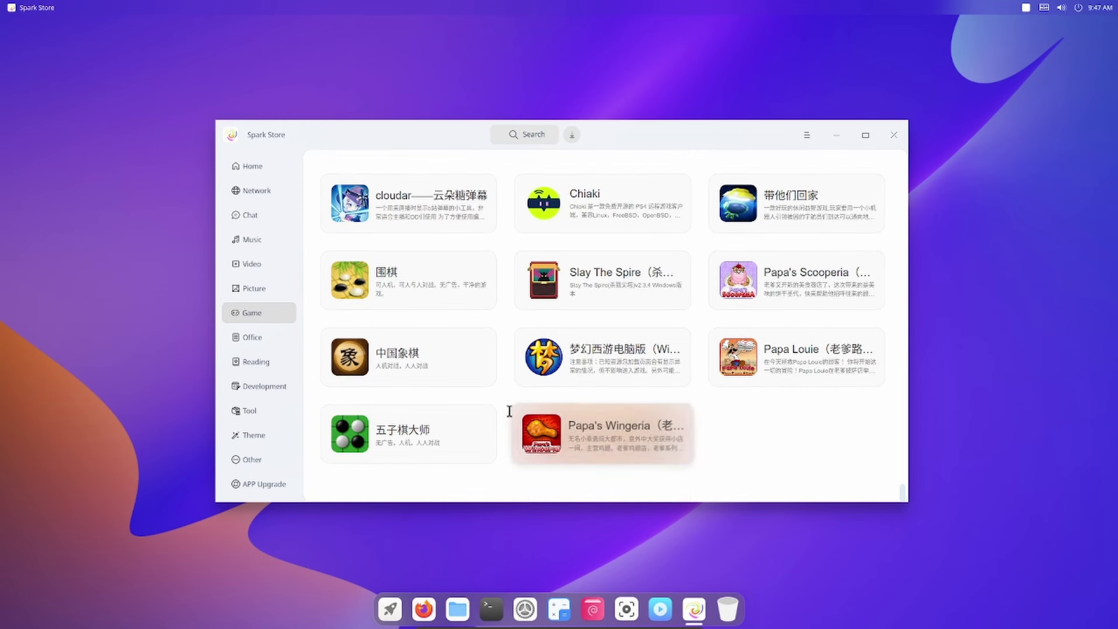
- Browse the Office category of the Spark Store down to its last entries
click(260, 344)
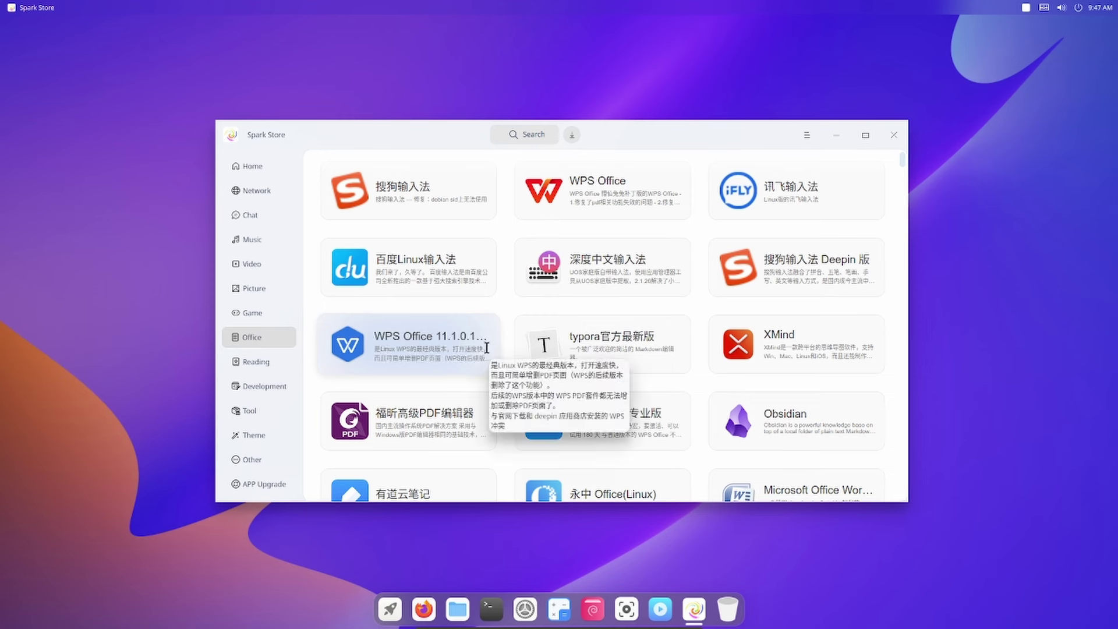
scroll(866, 245, down, 2)
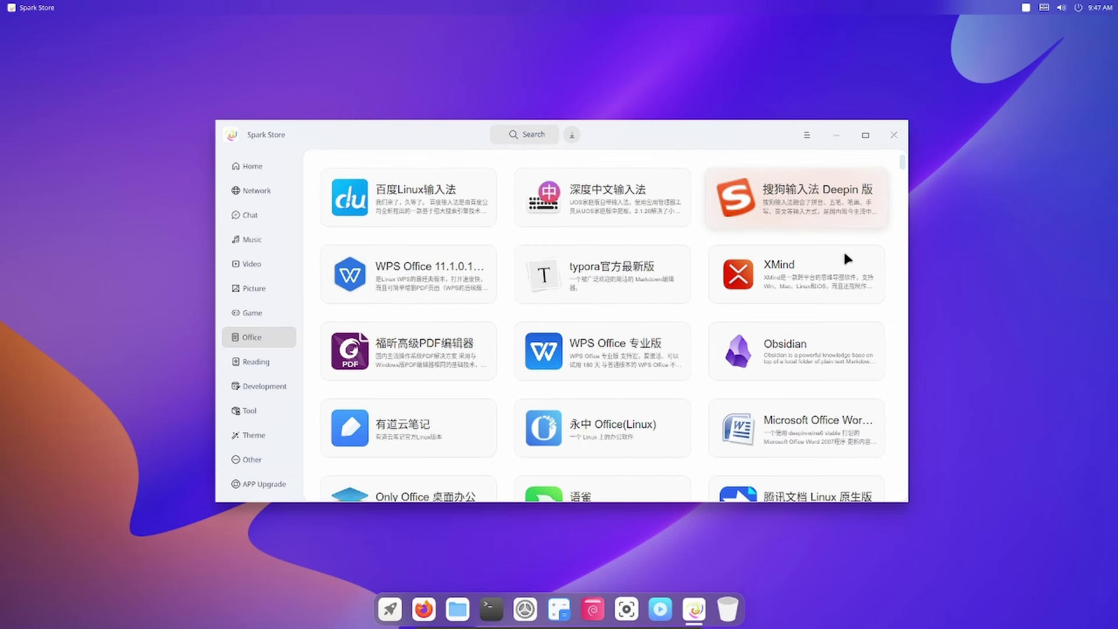
scroll(620, 350, down, 2)
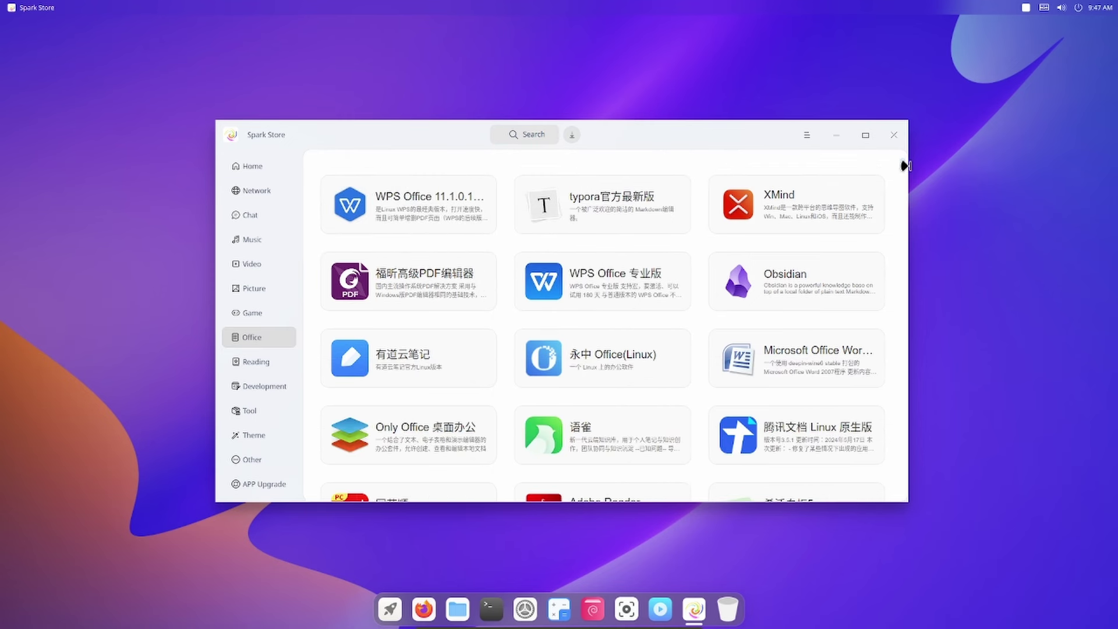
scroll(906, 168, down, 10)
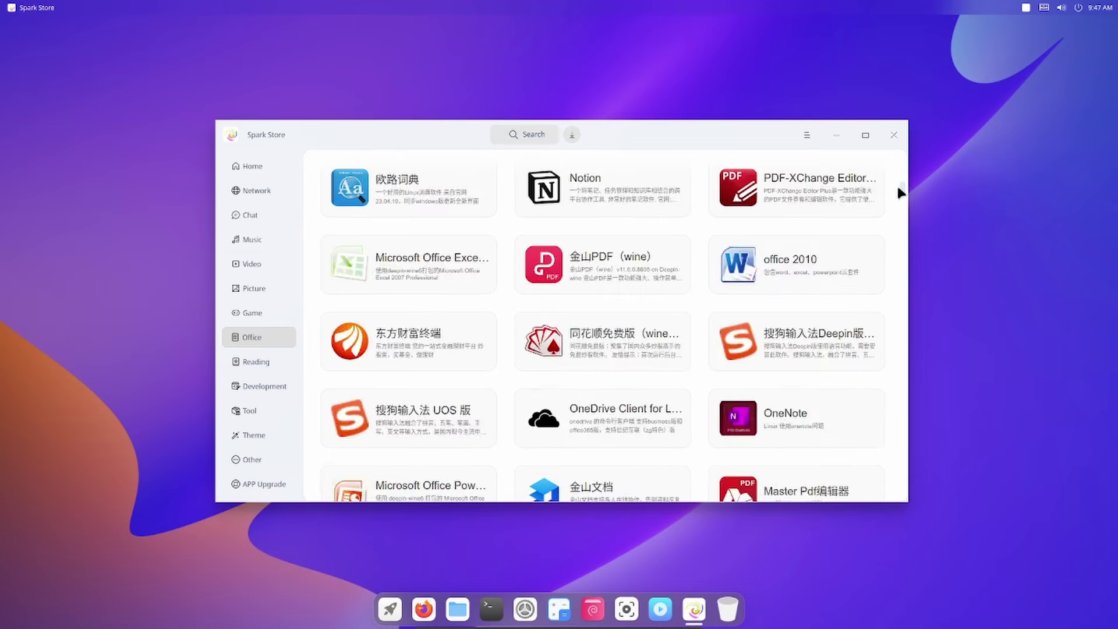
scroll(902, 203, down, 5)
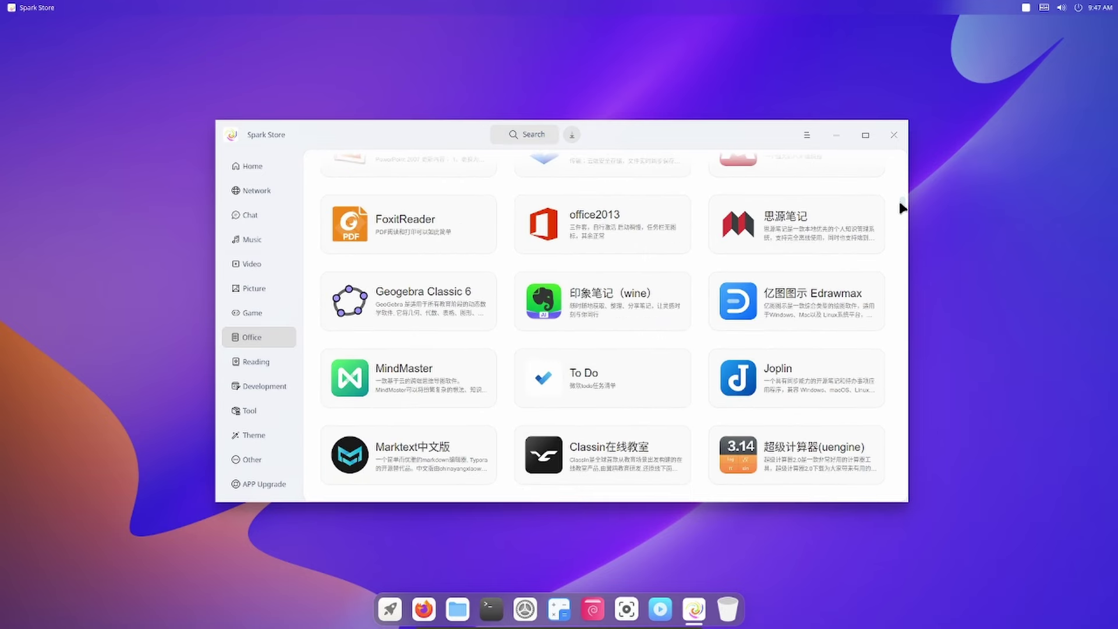
scroll(903, 211, down, 12)
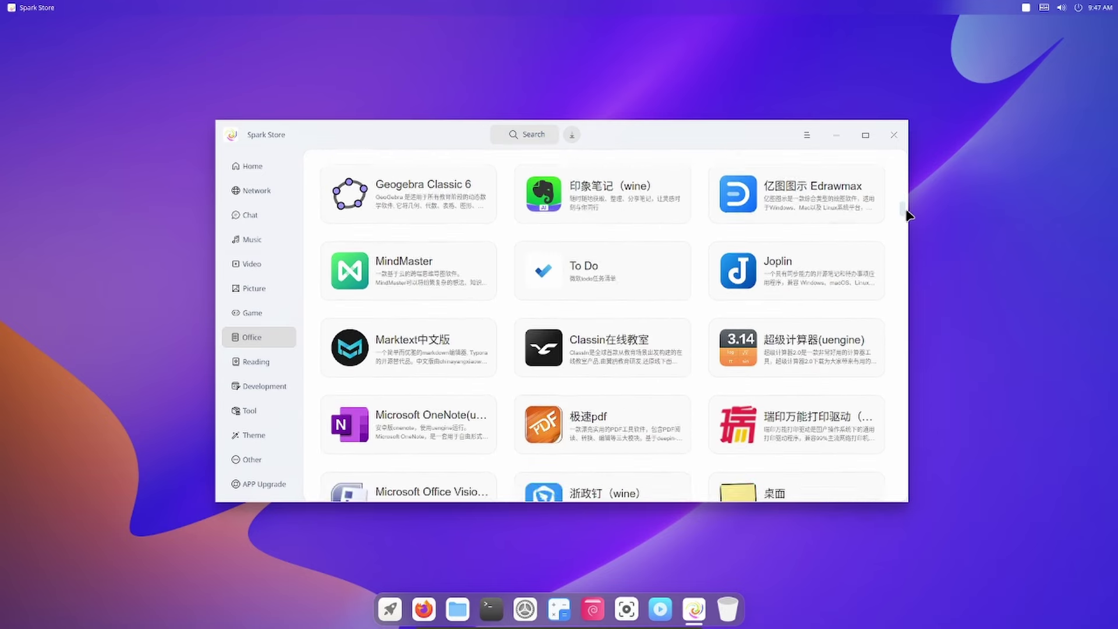
scroll(907, 228, down, 4)
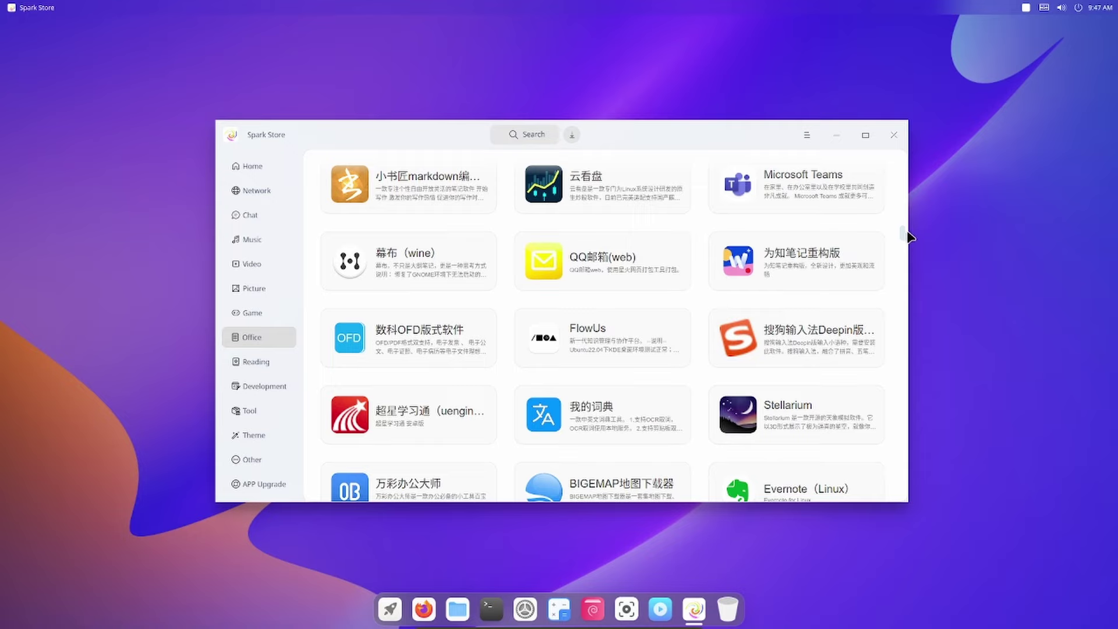
scroll(908, 236, down, 20)
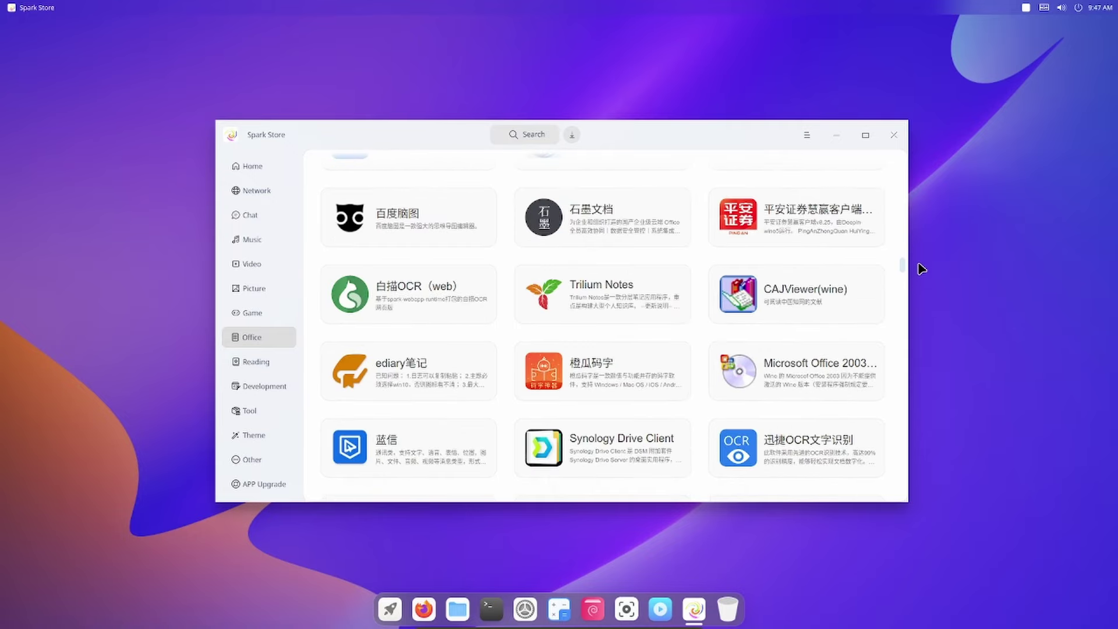
scroll(921, 268, down, 14)
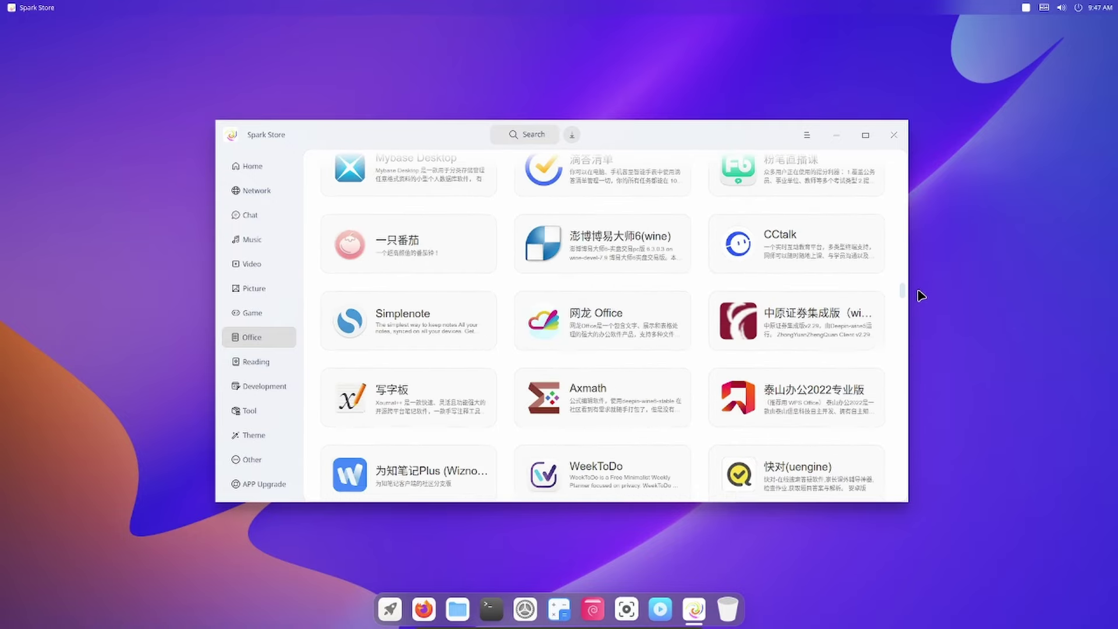
drag(921, 295, 922, 497)
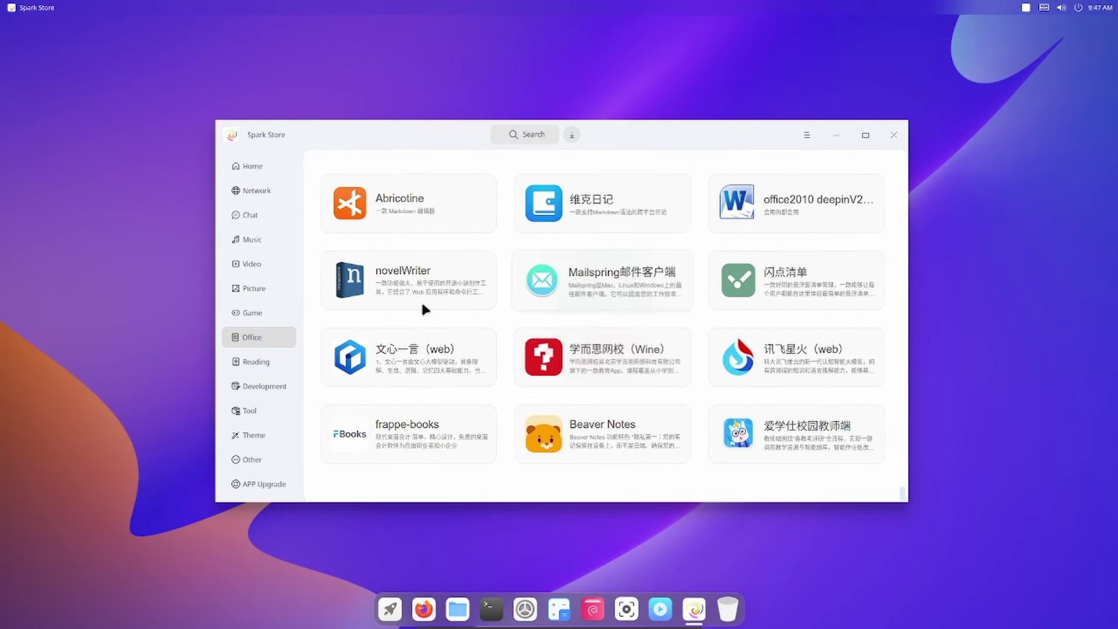
- Look through the Reading and Development categories of the Spark Store to the end of each list
click(257, 359)
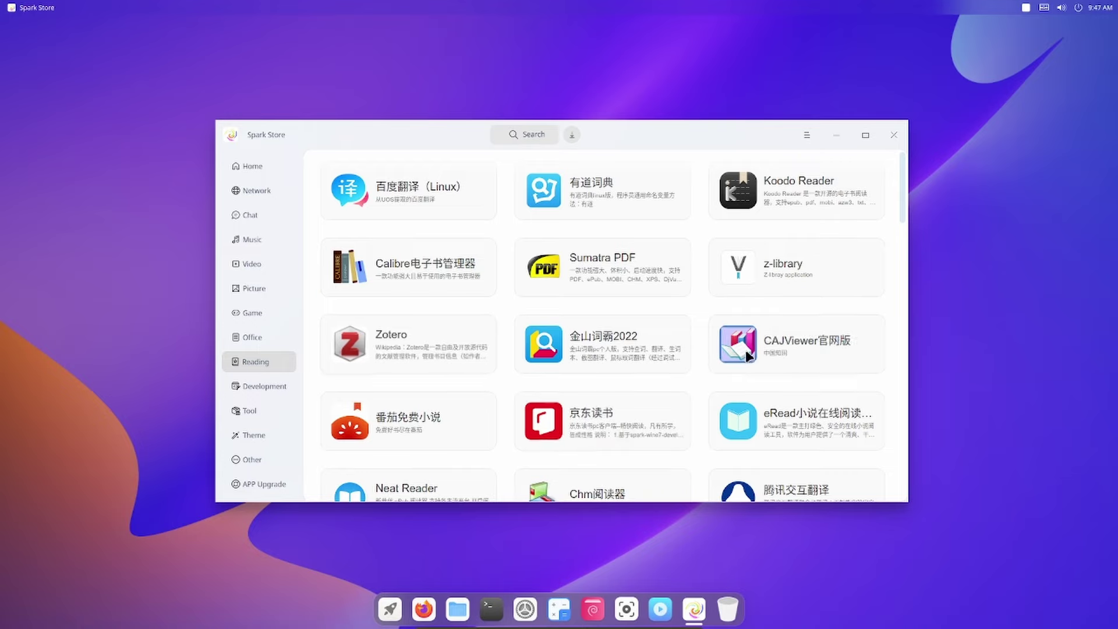
drag(903, 170, 895, 461)
click(259, 384)
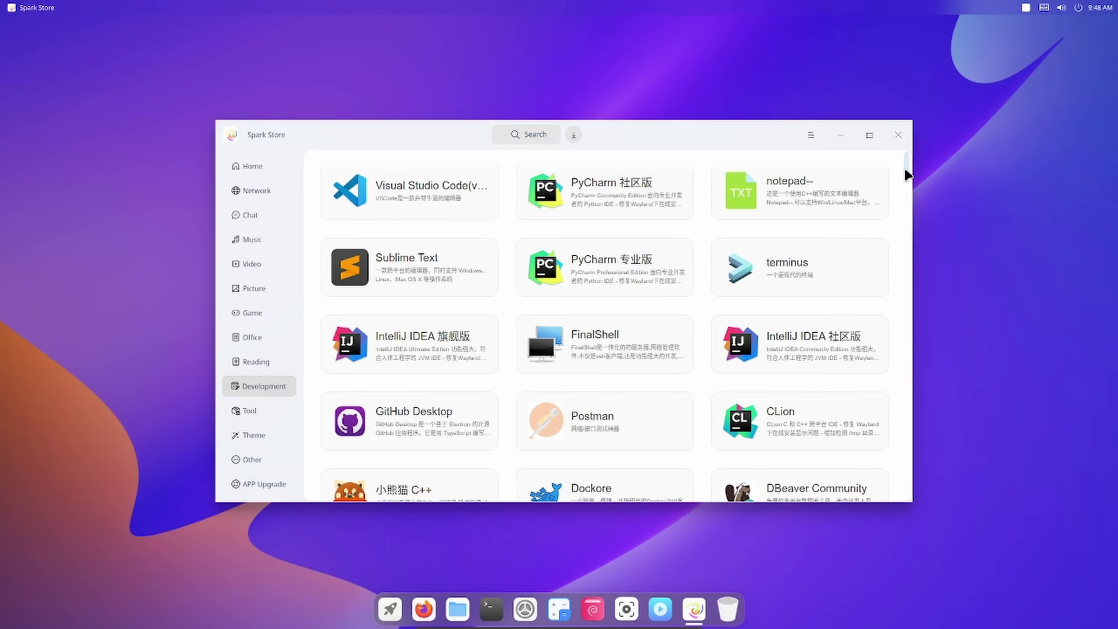
drag(904, 170, 903, 222)
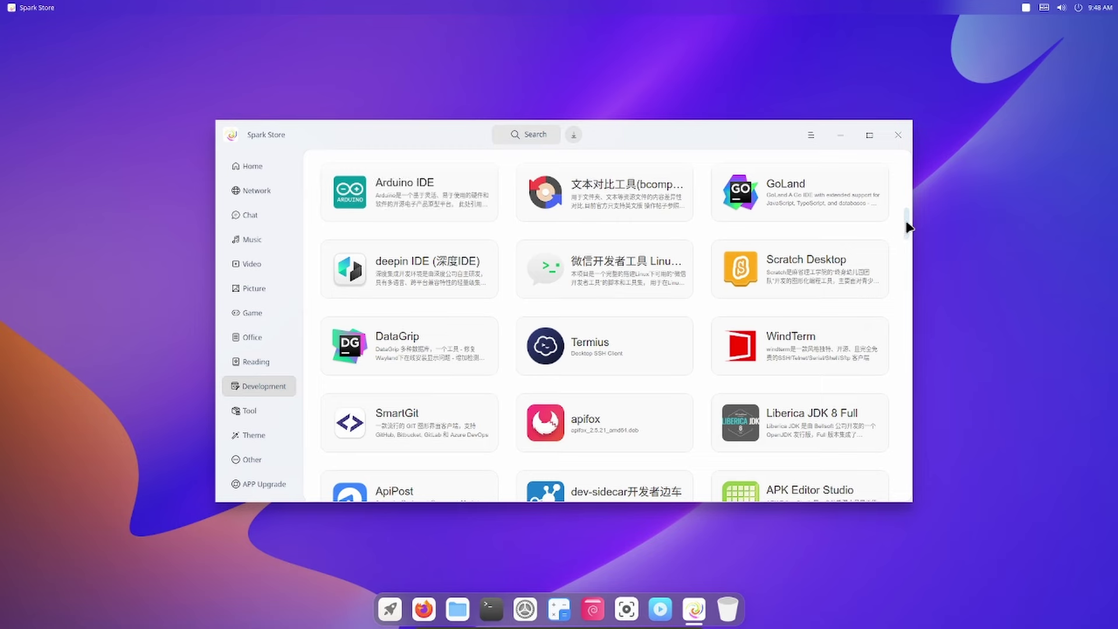
drag(907, 227, 930, 494)
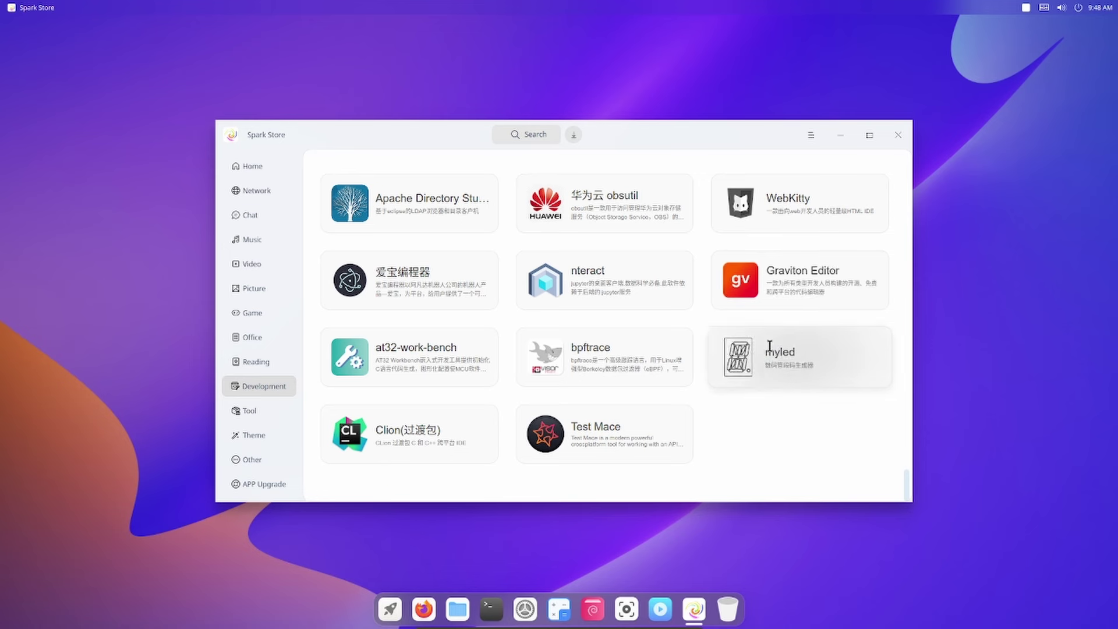
- Examine the utilities offered in the Tool category, from the first entries to the last
click(252, 408)
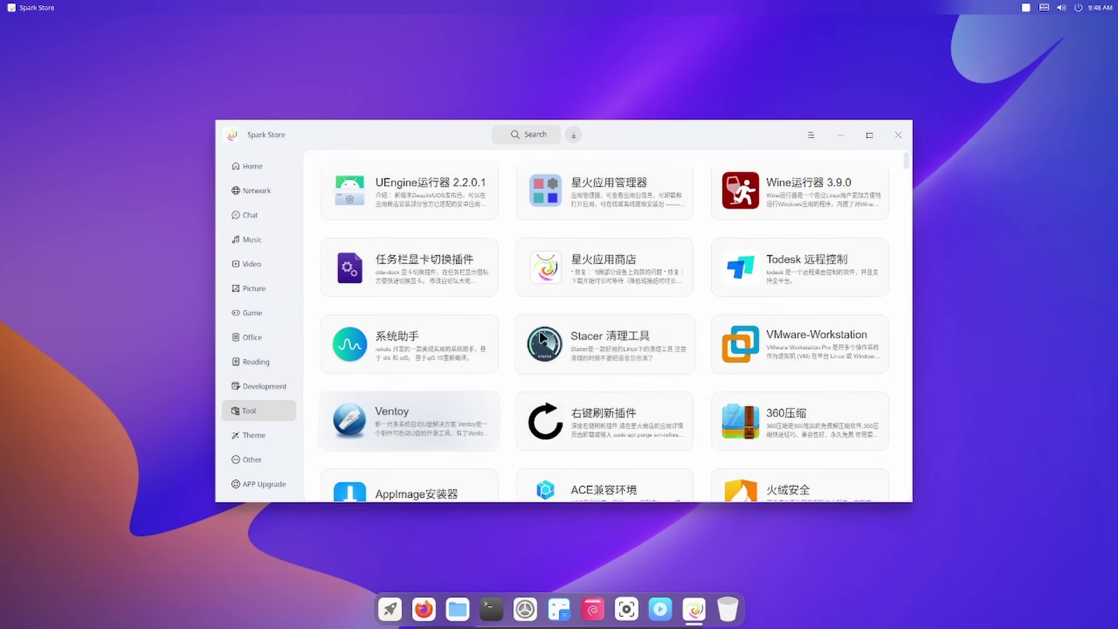
mouse_move(825, 203)
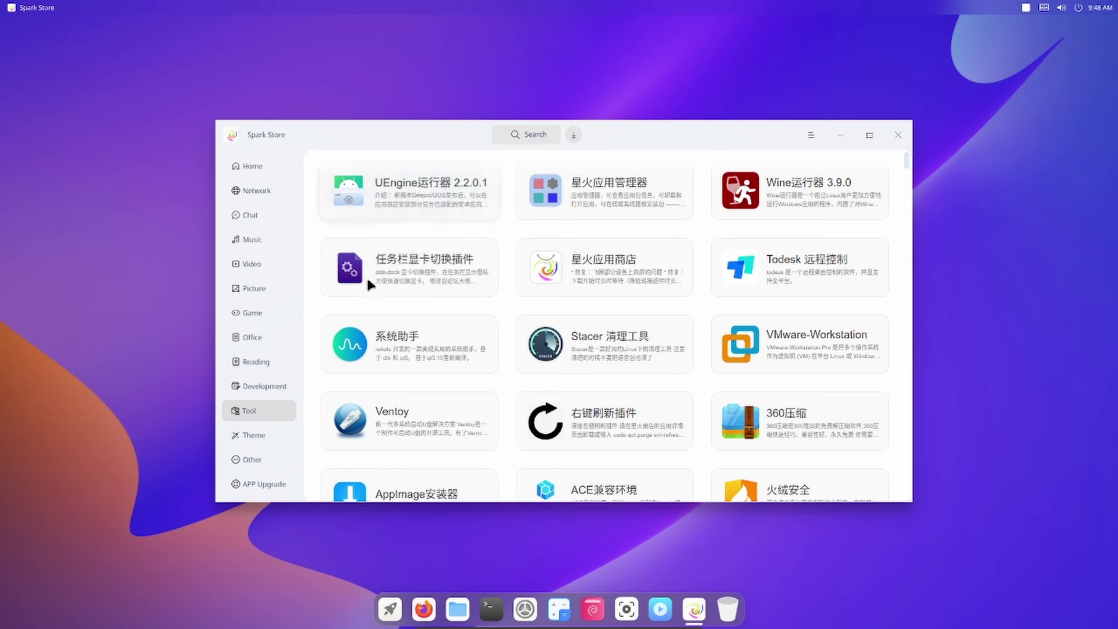
scroll(807, 313, down, 2)
scroll(801, 332, down, 5)
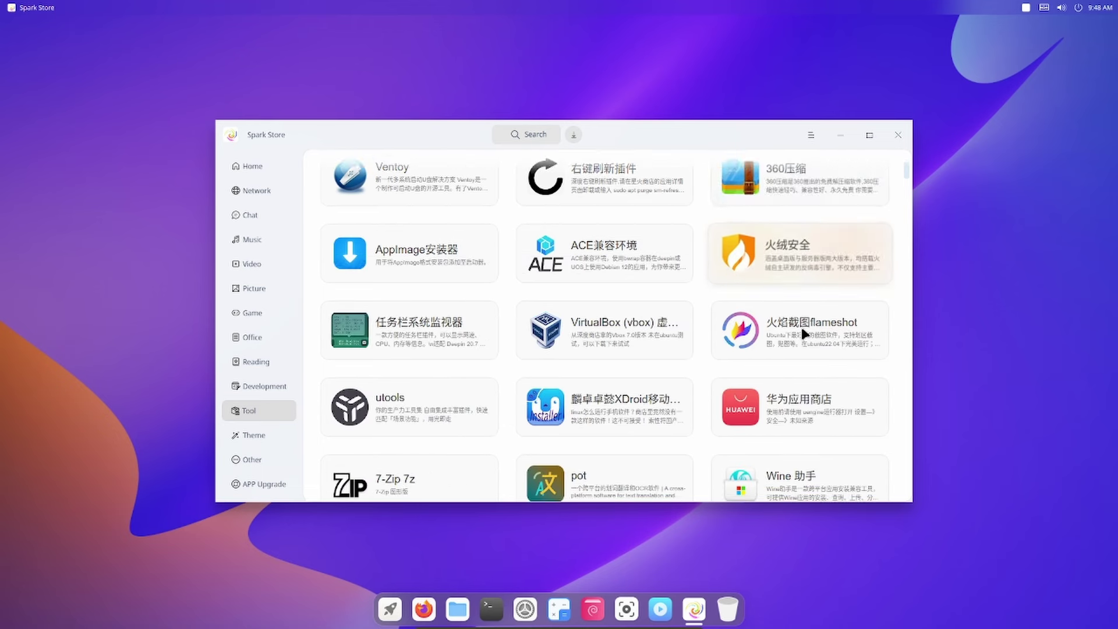
scroll(801, 324, down, 3)
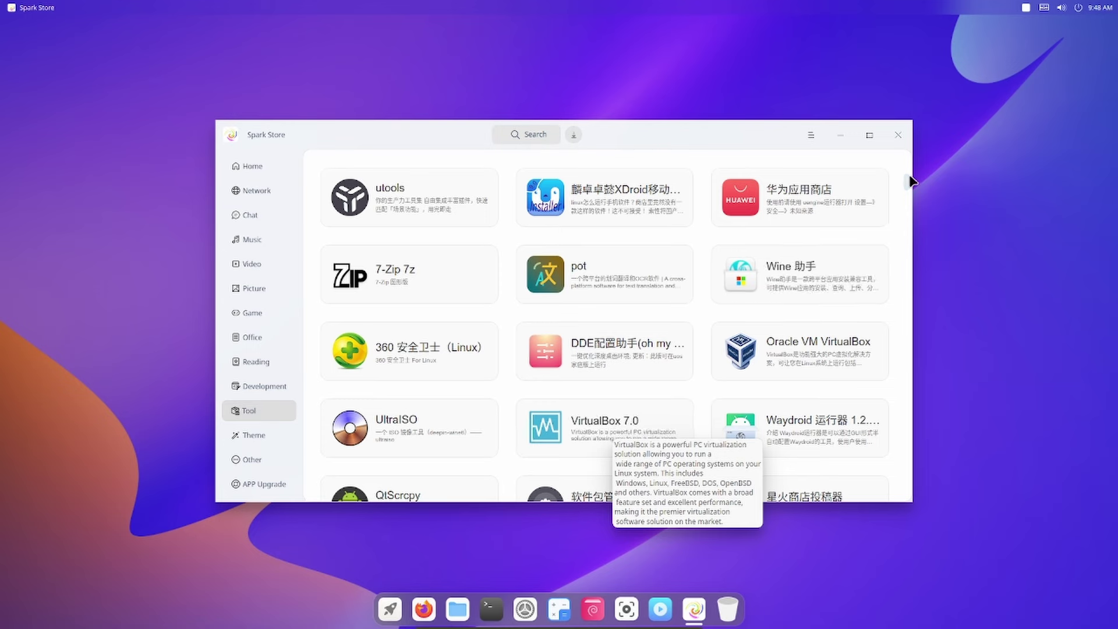
drag(908, 182, 941, 489)
scroll(930, 181, down, 3)
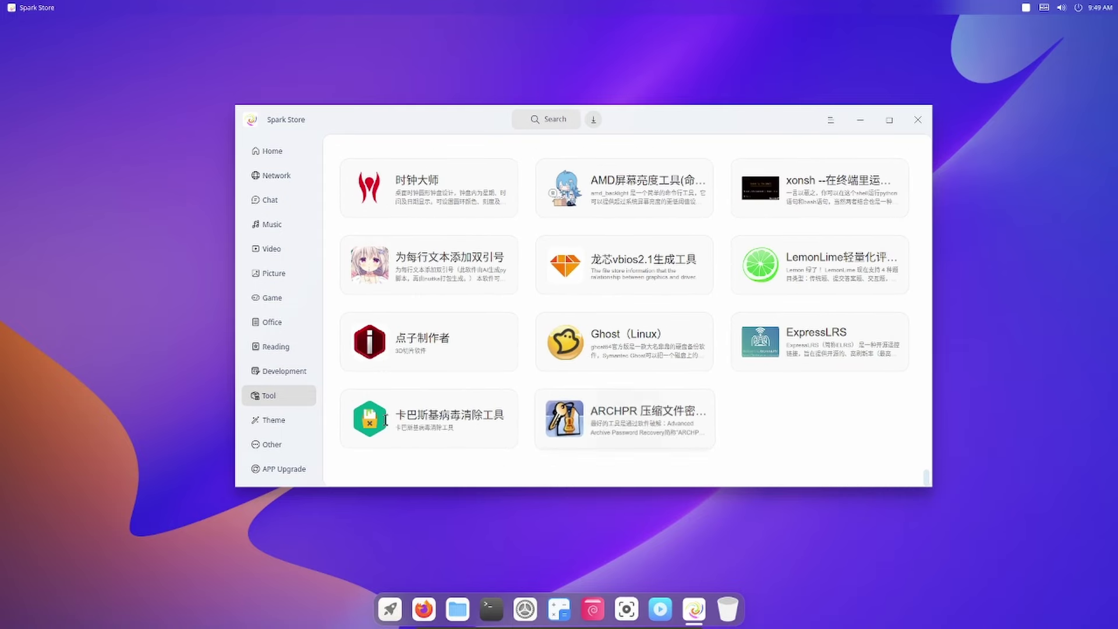
- Open windows10主题 from the Theme category and start downloading it
click(293, 418)
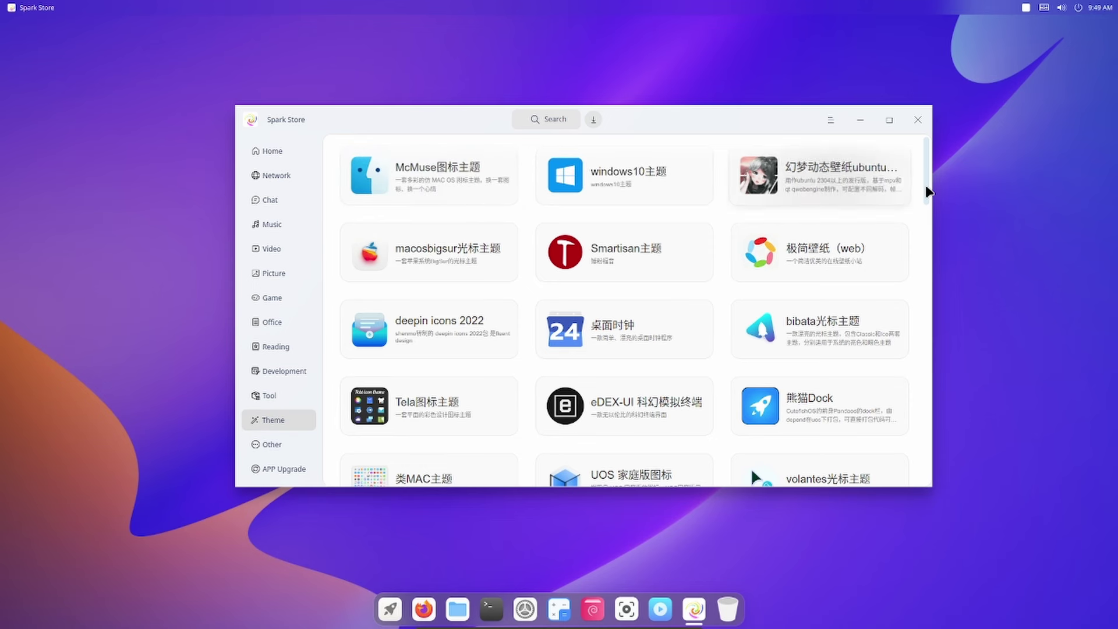
drag(930, 186, 918, 161)
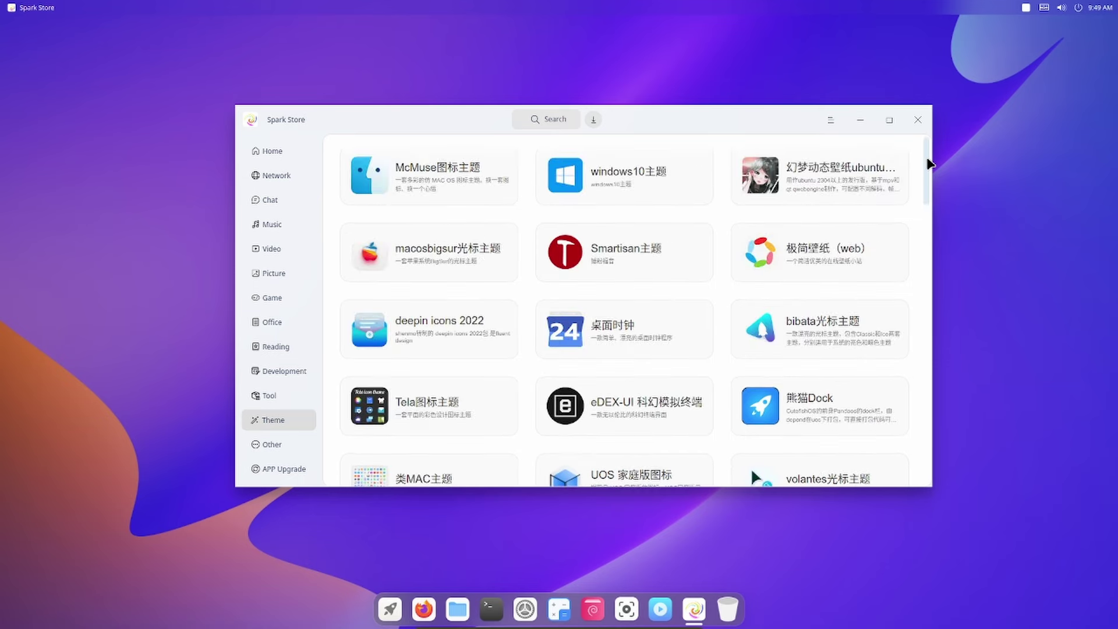
mouse_move(937, 185)
mouse_down()
mouse_move(953, 481)
mouse_move(917, 281)
mouse_move(923, 169)
mouse_up()
click(593, 182)
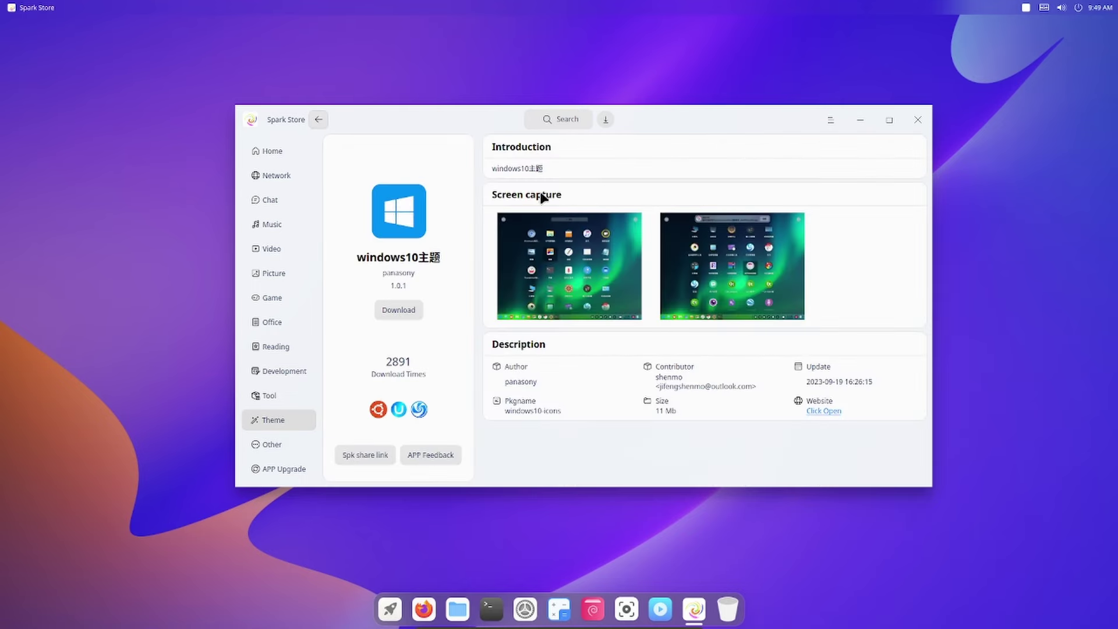
click(411, 313)
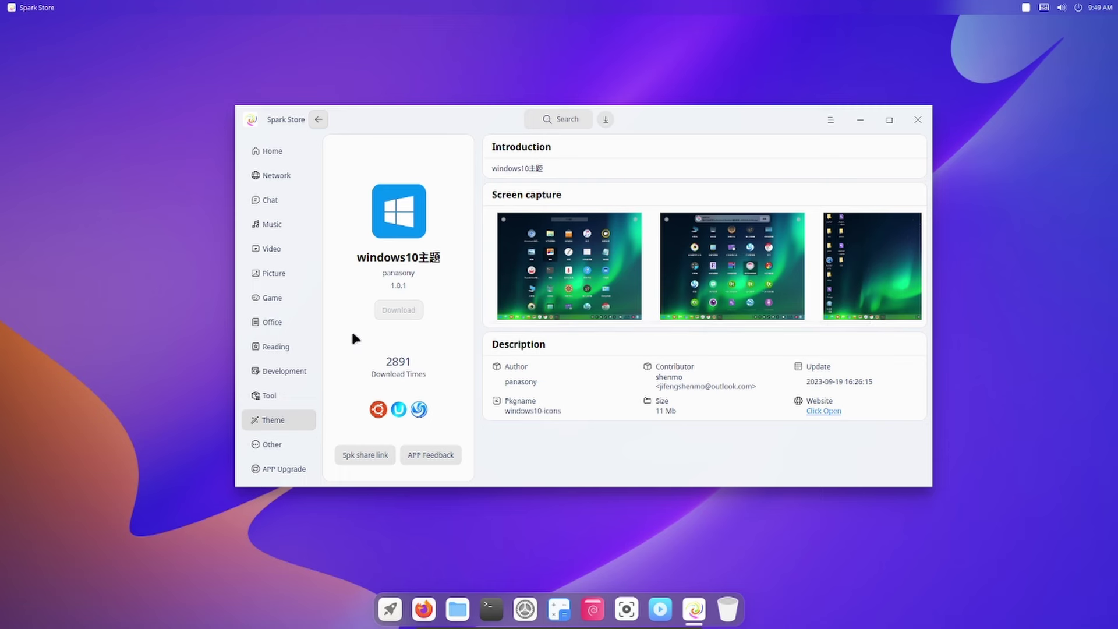
- Download Windows 95 from the Other category and return to the category list
click(271, 444)
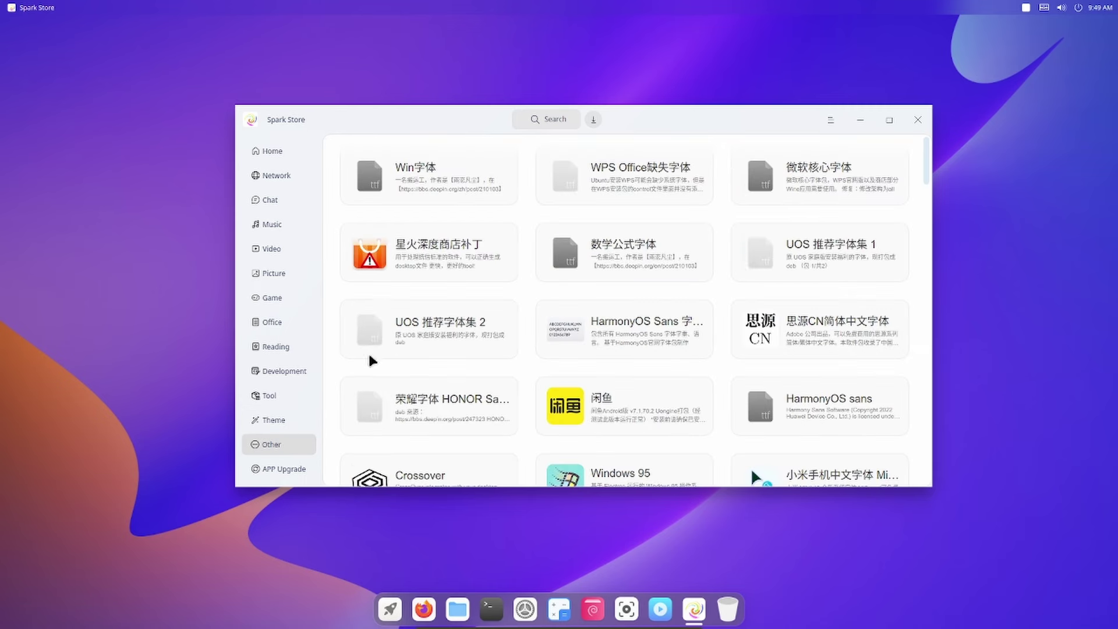
drag(928, 159, 929, 199)
click(632, 198)
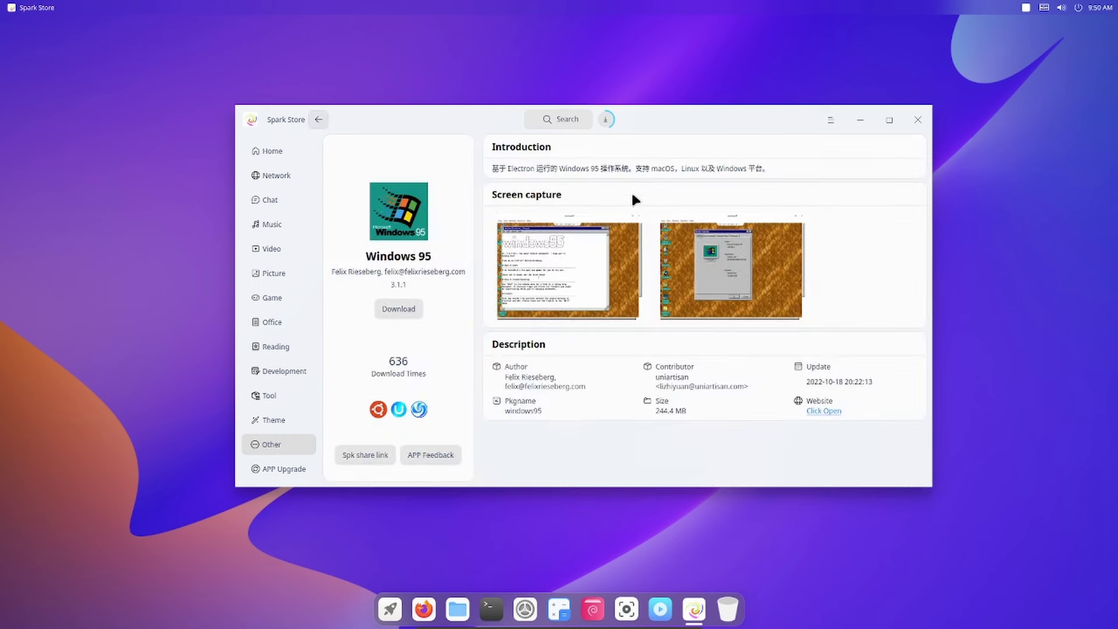
click(404, 308)
click(326, 120)
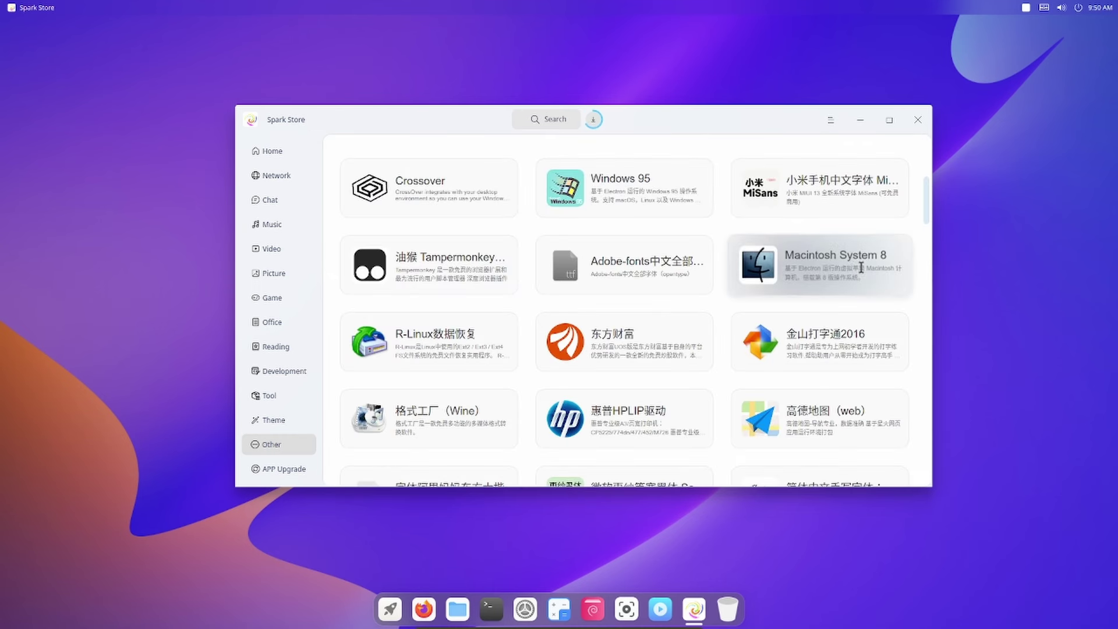
- View the Macintosh System 8 page, return to the Other category and continue browsing its list
click(813, 274)
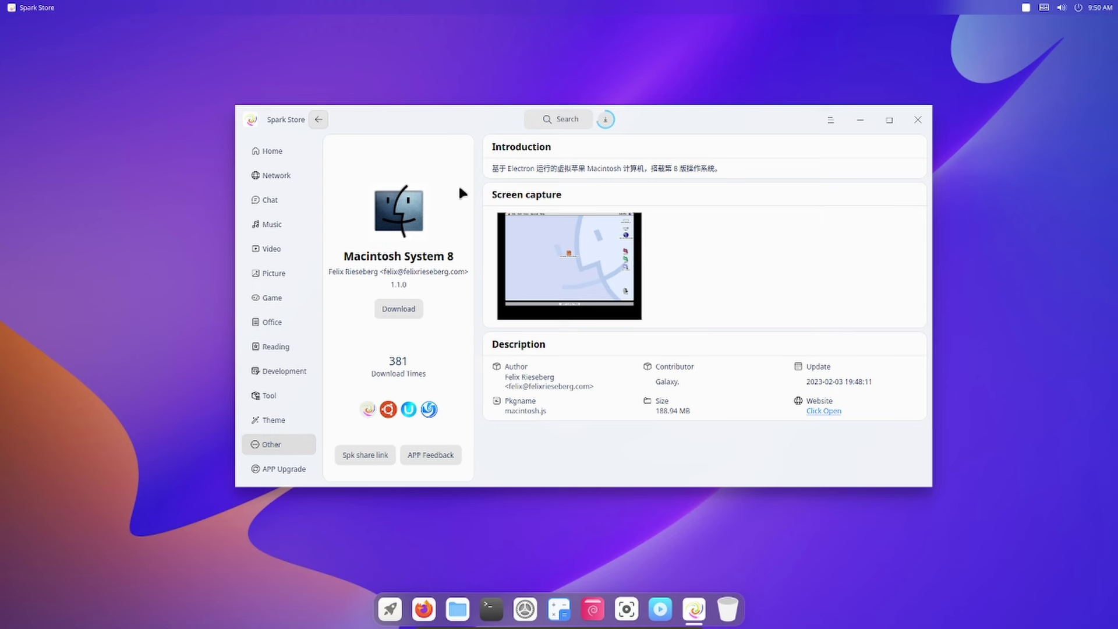
click(317, 120)
scroll(891, 299, down, 3)
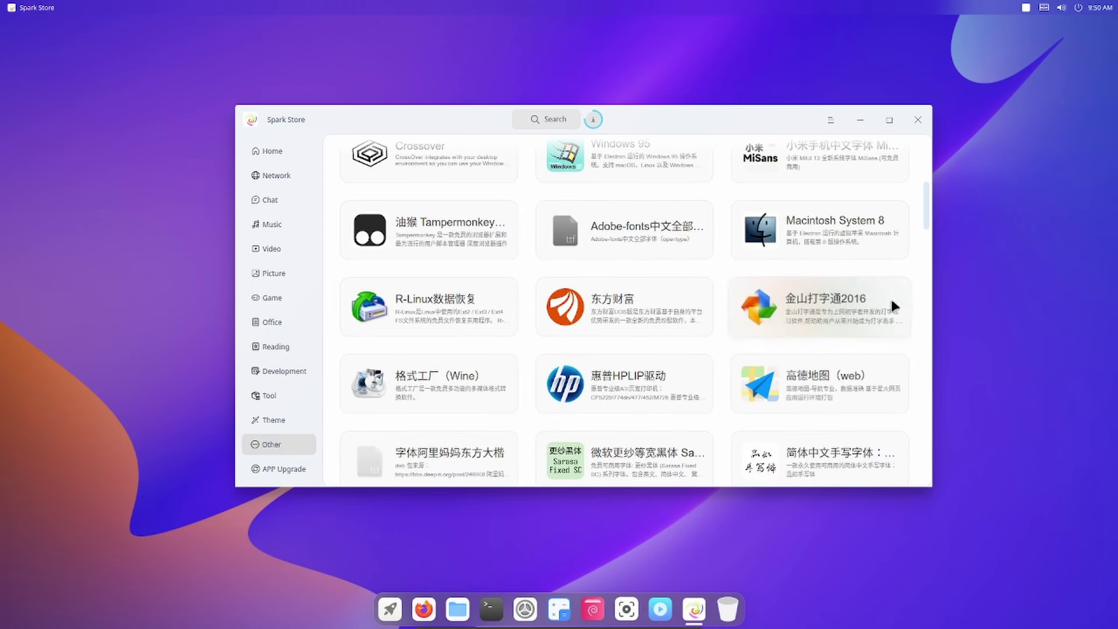
- Browse the rest of the Other category's software list down to its last entries
scroll(890, 313, down, 3)
scroll(892, 299, down, 1)
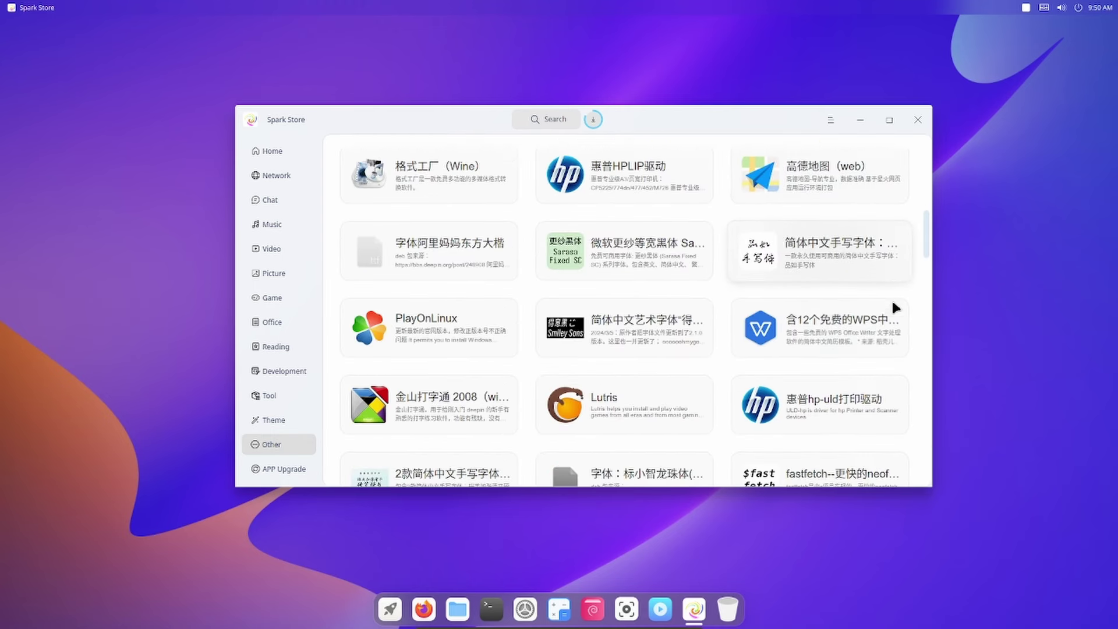
scroll(889, 284, down, 2)
scroll(861, 252, up, 1)
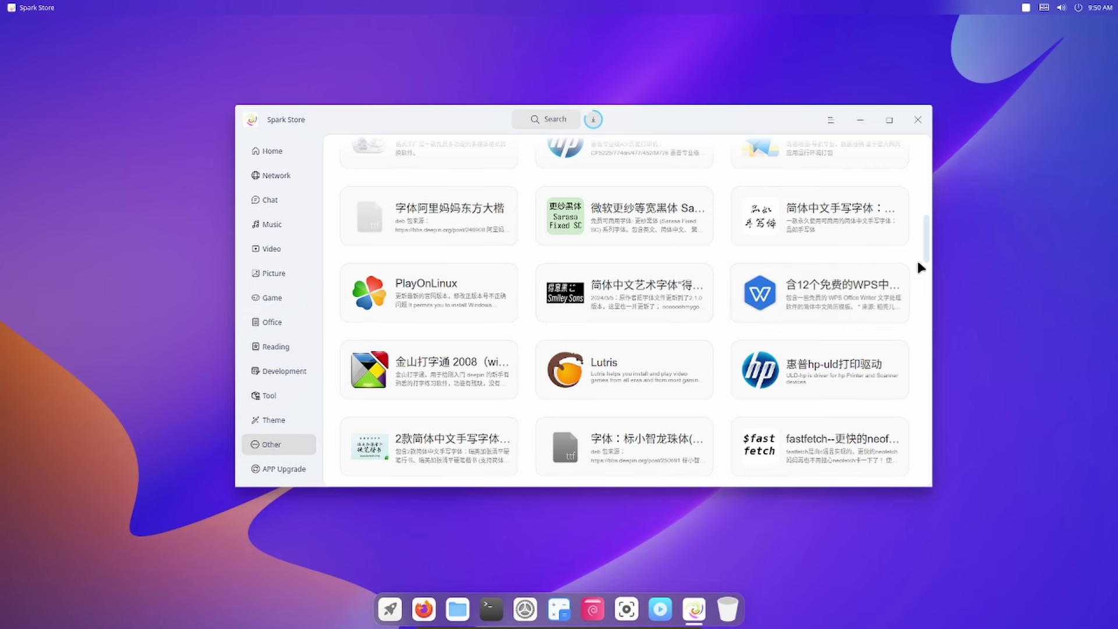
scroll(920, 261, down, 3)
drag(921, 260, 918, 474)
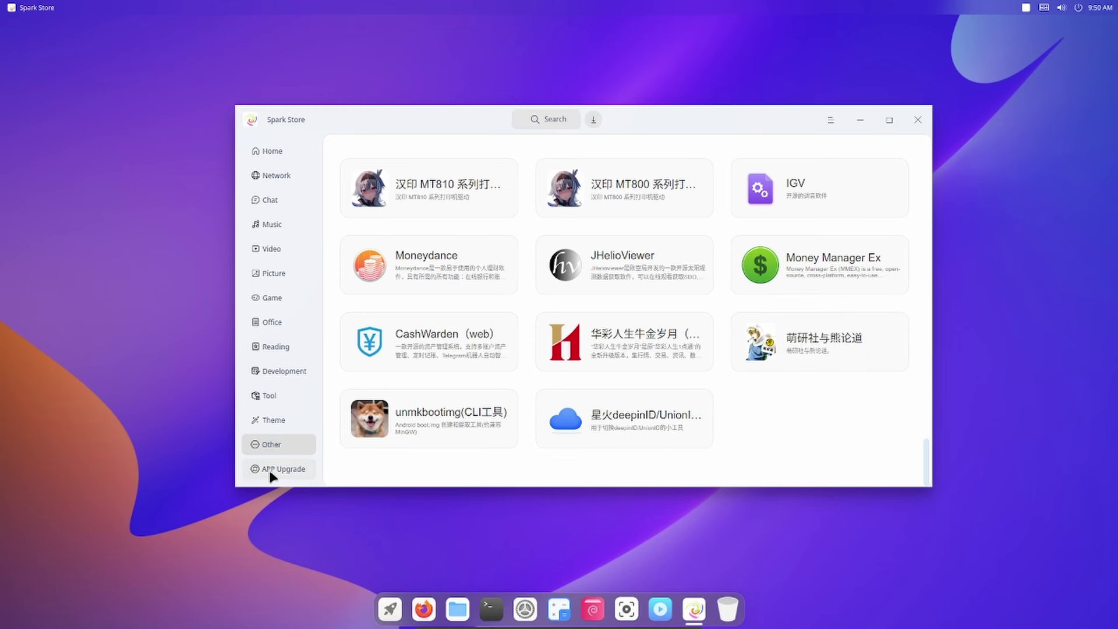
- Return to the store's Home page and dismiss the app upgrade selection without upgrading discord
click(283, 153)
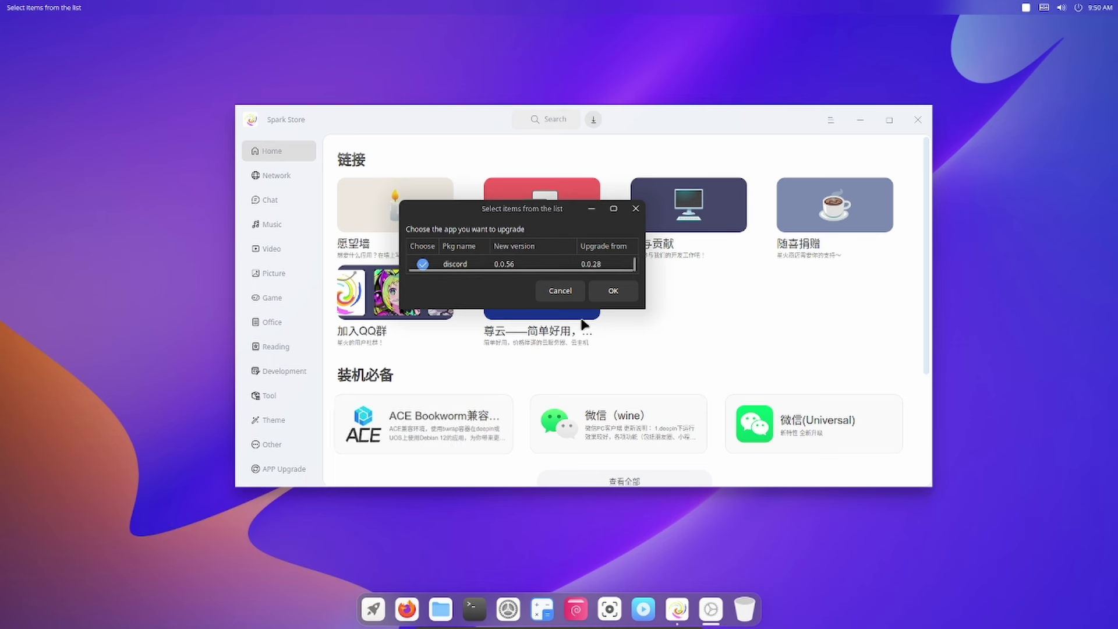
click(636, 208)
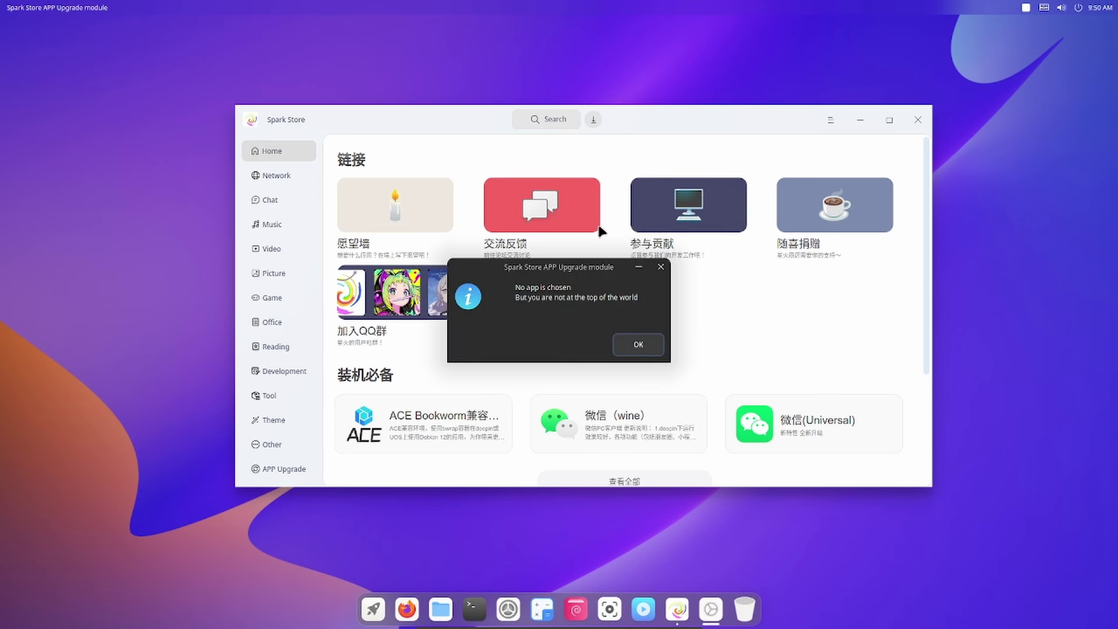
click(636, 344)
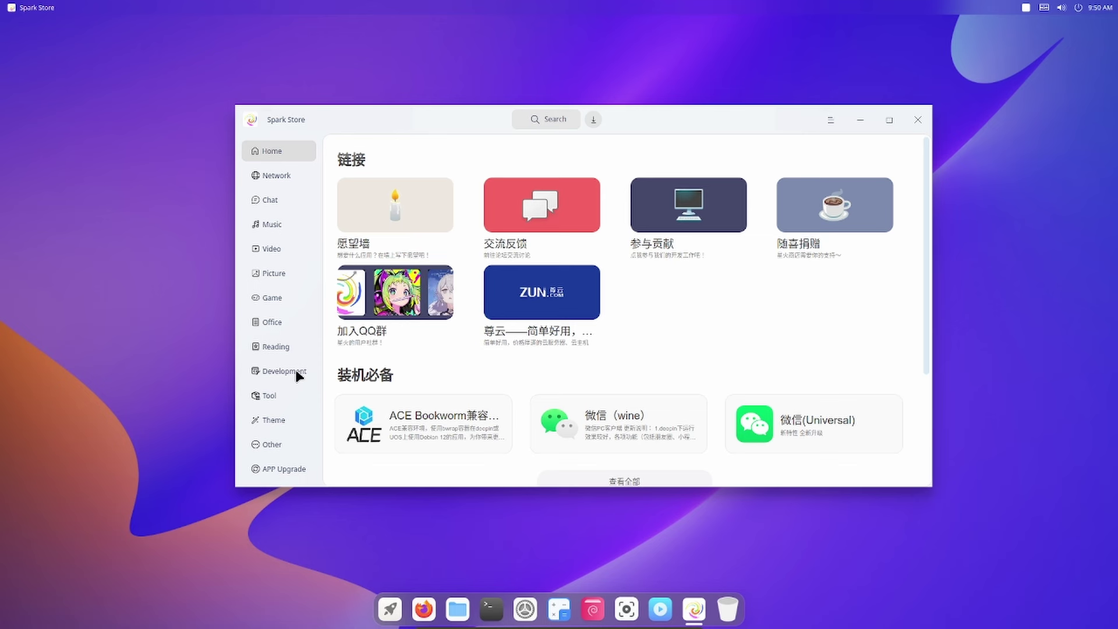
- Look through the last page of installed applications in the launcher and close the launcher
key(super)
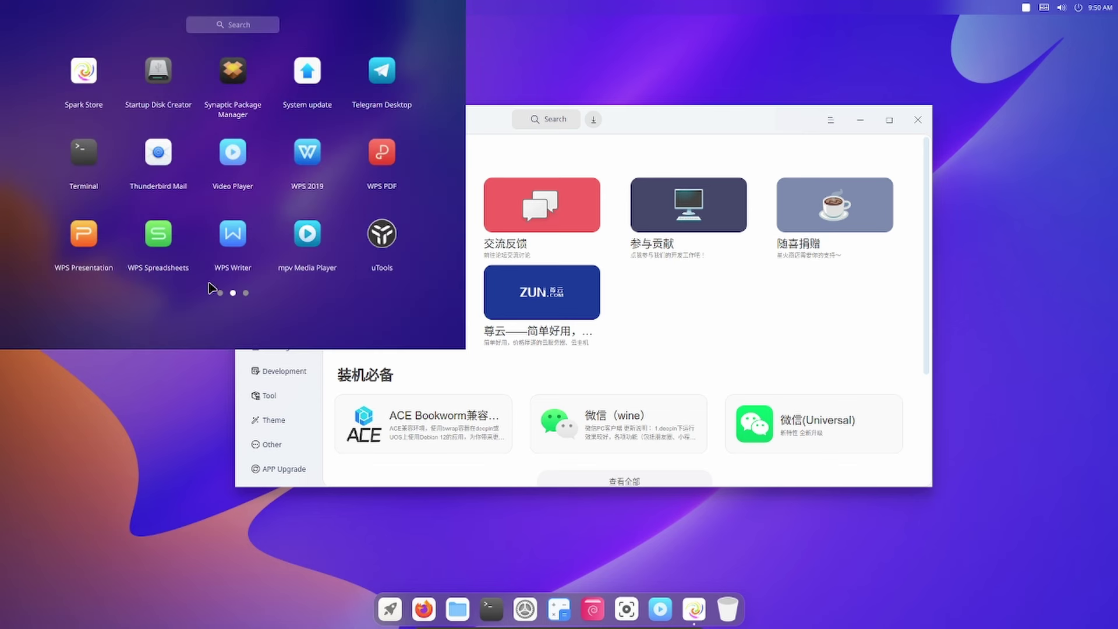
click(246, 293)
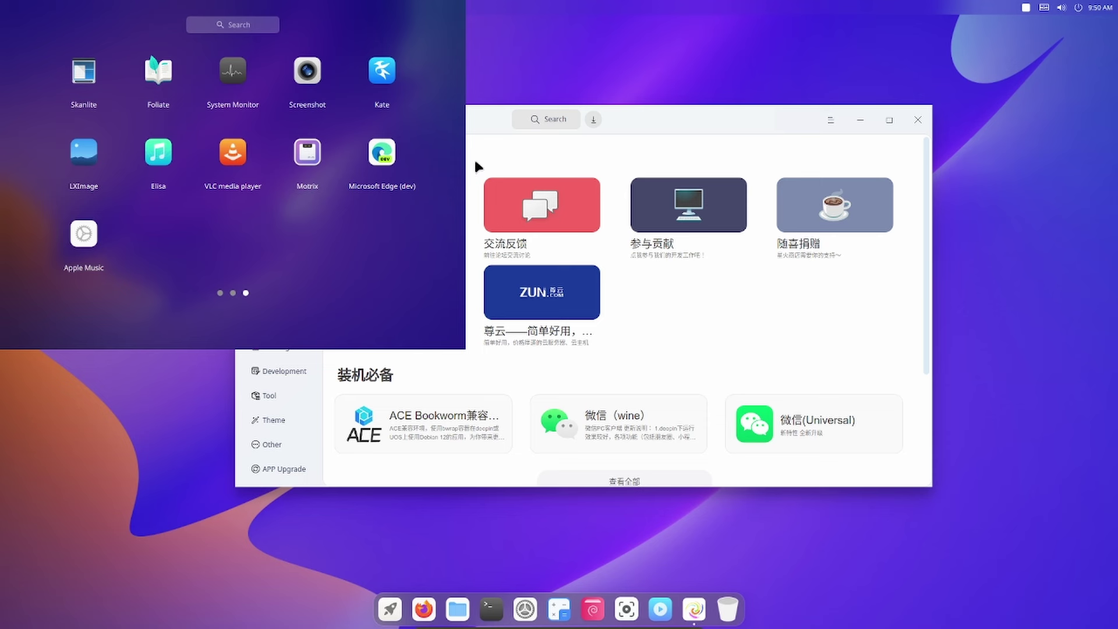
click(389, 609)
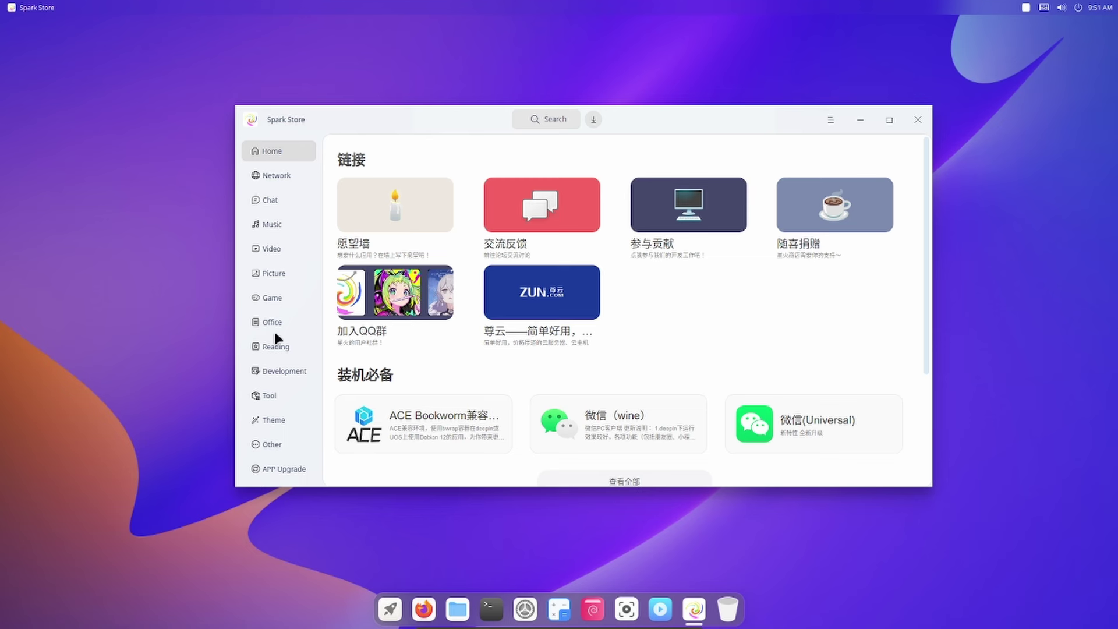
- Close Spark Store from the dock, terminating the unresponsive spark-store application
right_click(706, 606)
click(737, 577)
right_click(691, 614)
click(727, 576)
right_click(706, 606)
click(722, 577)
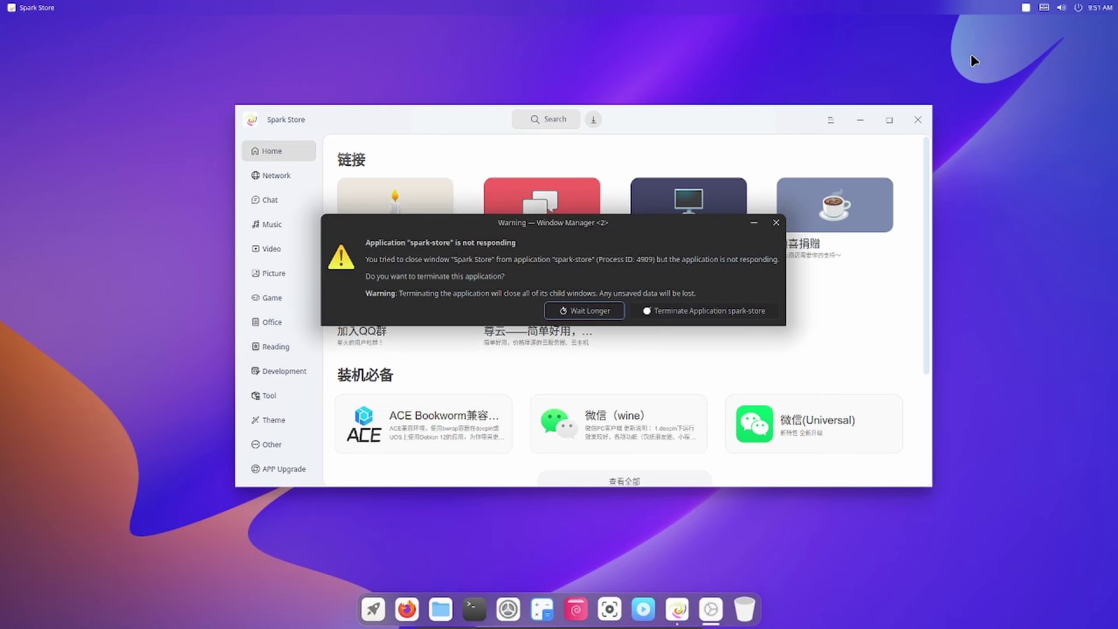
click(732, 314)
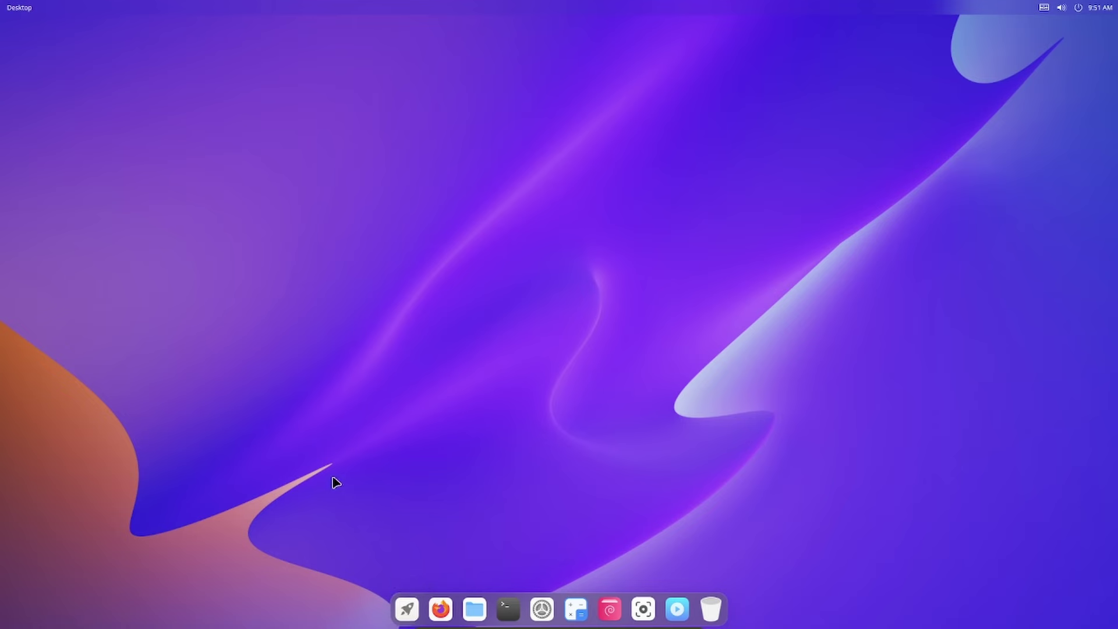
- Check the launcher's installed applications again and return to the empty desktop
key(super)
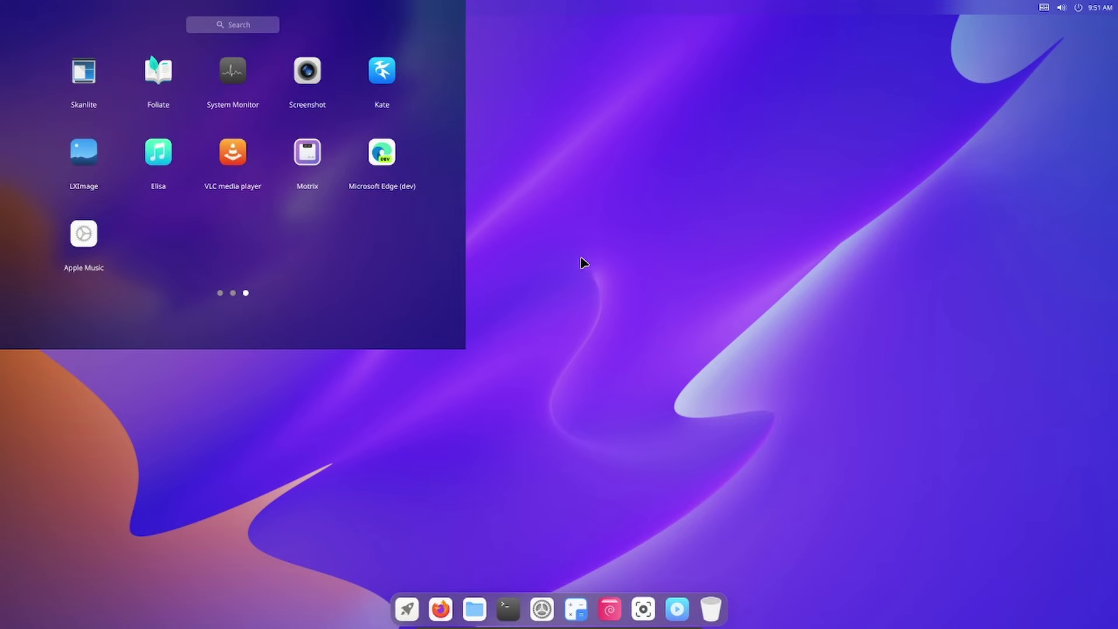
click(436, 602)
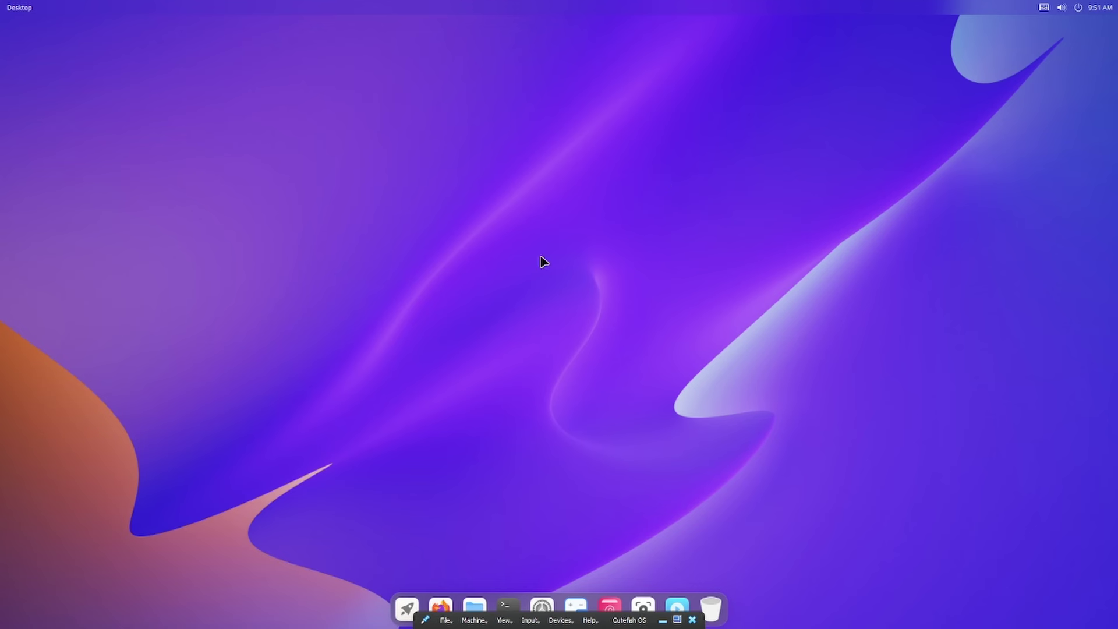